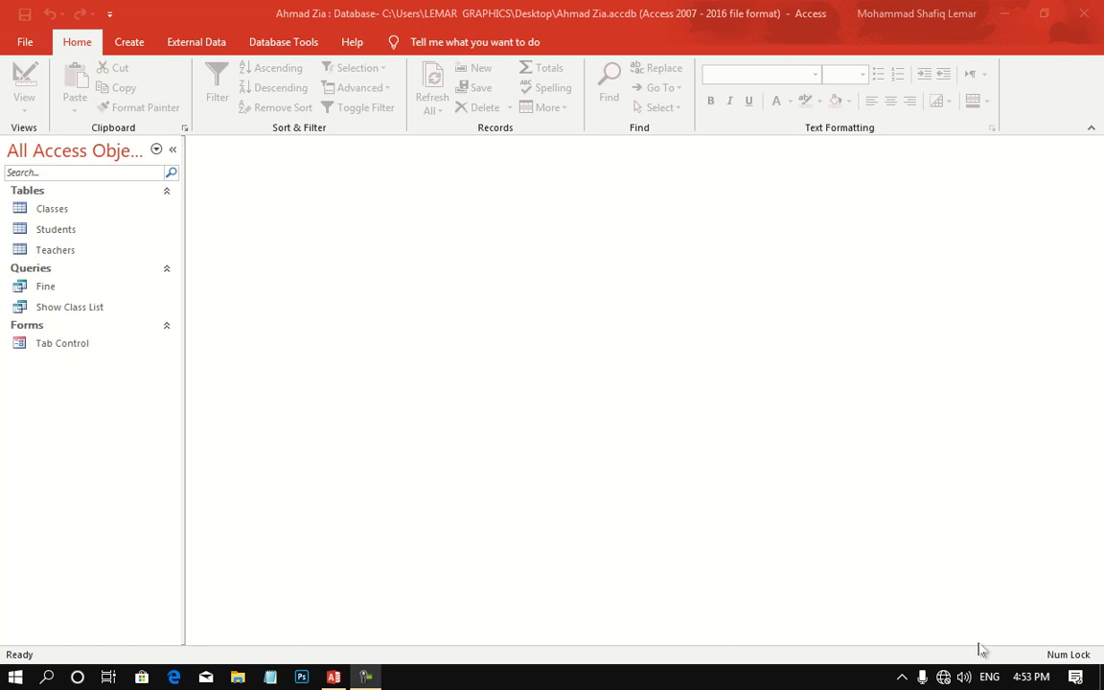
- Create a new blank form, Form1, in Design view with the Property Sheet showing
{"action": "left_click", "coordinate": [115, 43]}
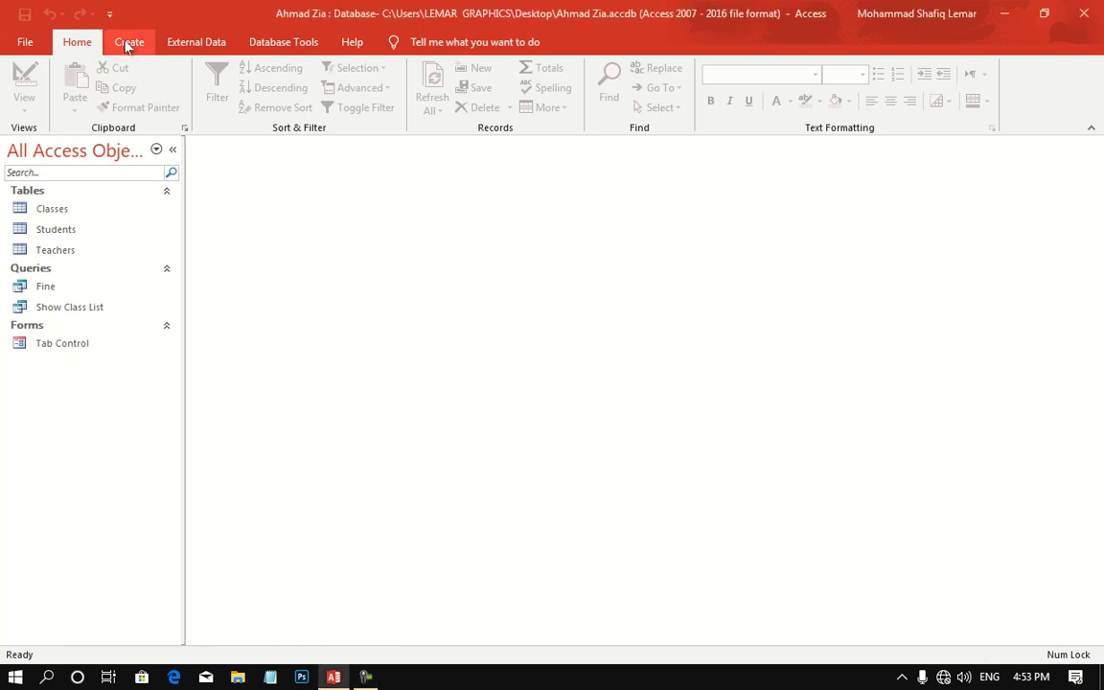
{"action": "left_click", "coordinate": [132, 44]}
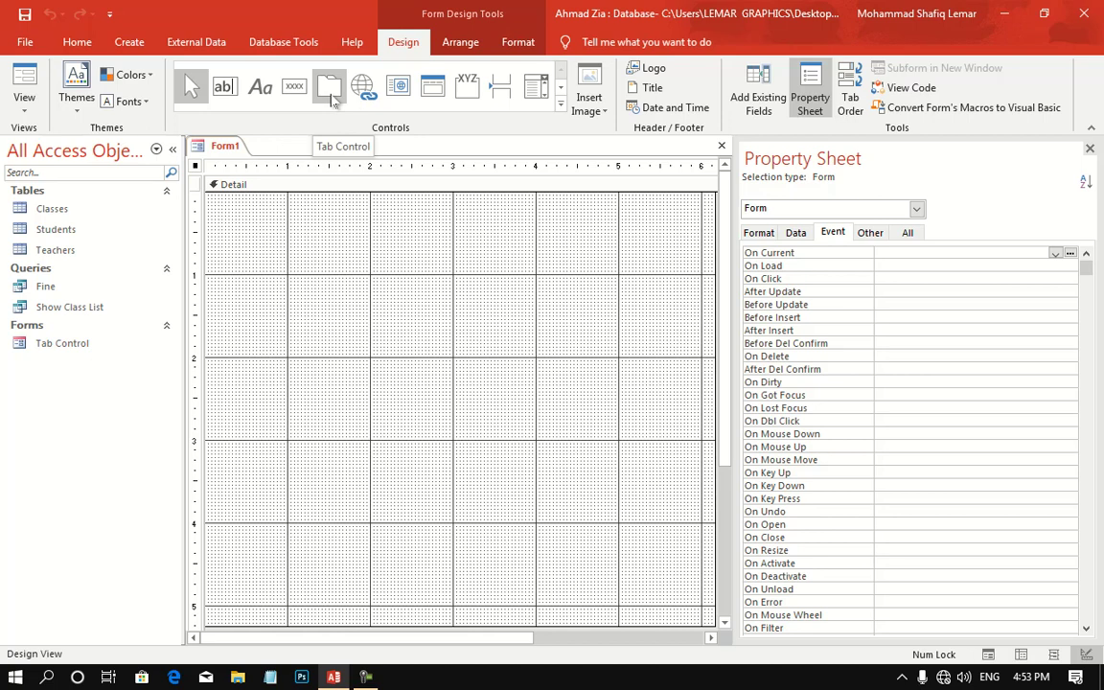
- Draw a tab control filling most of the form's detail area
{"action": "left_click", "coordinate": [330, 89]}
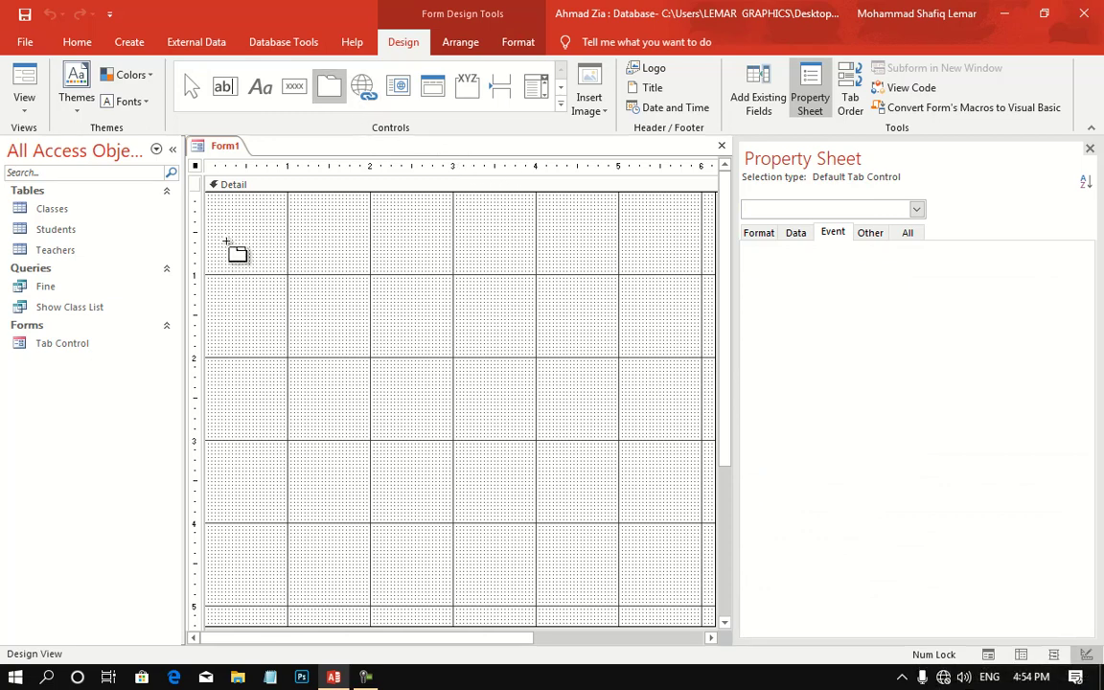
{"action": "mouse_move", "coordinate": [229, 217]}
{"action": "left_mouse_down"}
{"action": "mouse_move", "coordinate": [436, 426]}
{"action": "mouse_move", "coordinate": [674, 615]}
{"action": "left_mouse_up"}
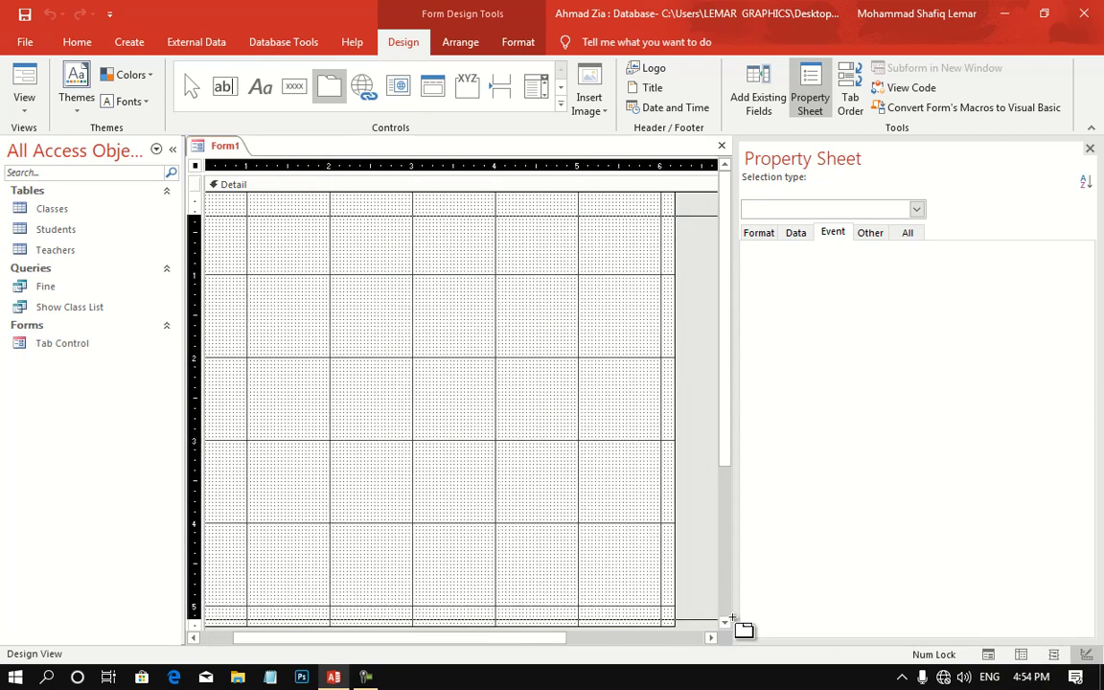
{"action": "left_click_drag", "start_coordinate": [515, 638], "coordinate": [467, 637]}
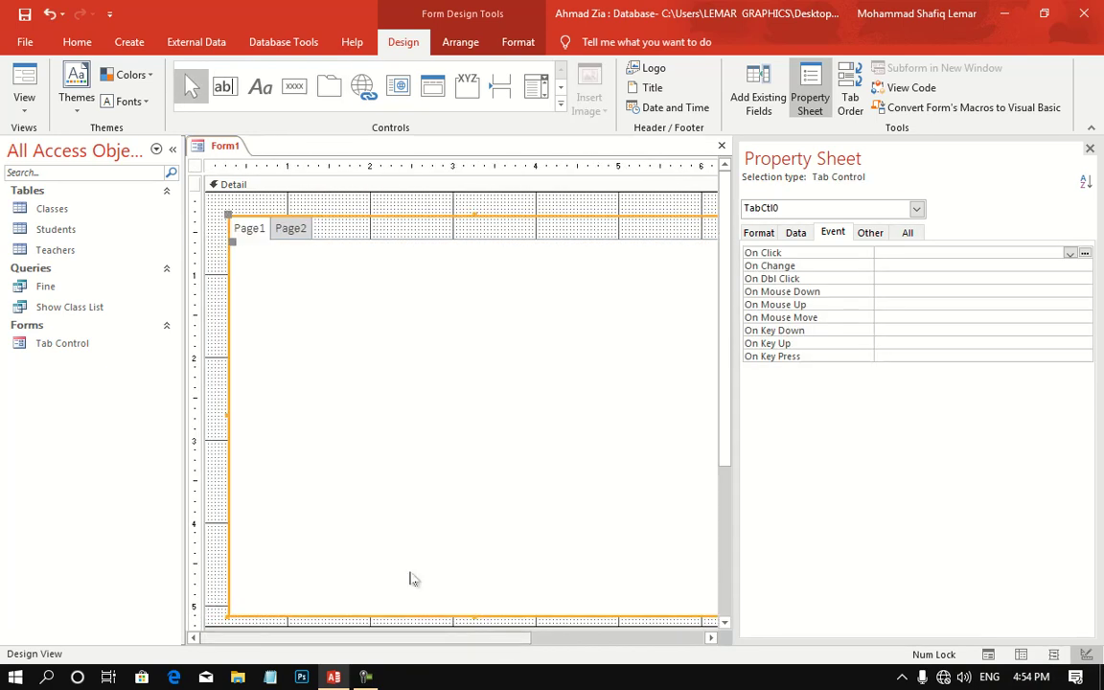
- Insert a third page so the tab control has Page1, Page2 and Page3
{"action": "left_click", "coordinate": [289, 233]}
{"action": "right_click", "coordinate": [292, 230]}
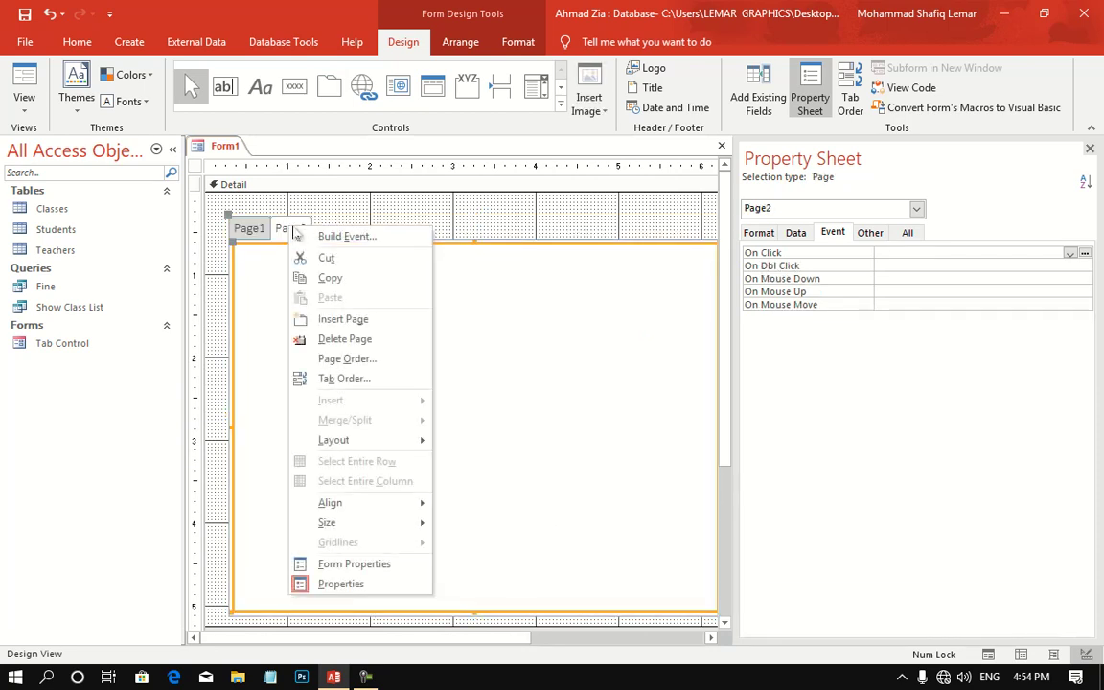
{"action": "left_click", "coordinate": [367, 677]}
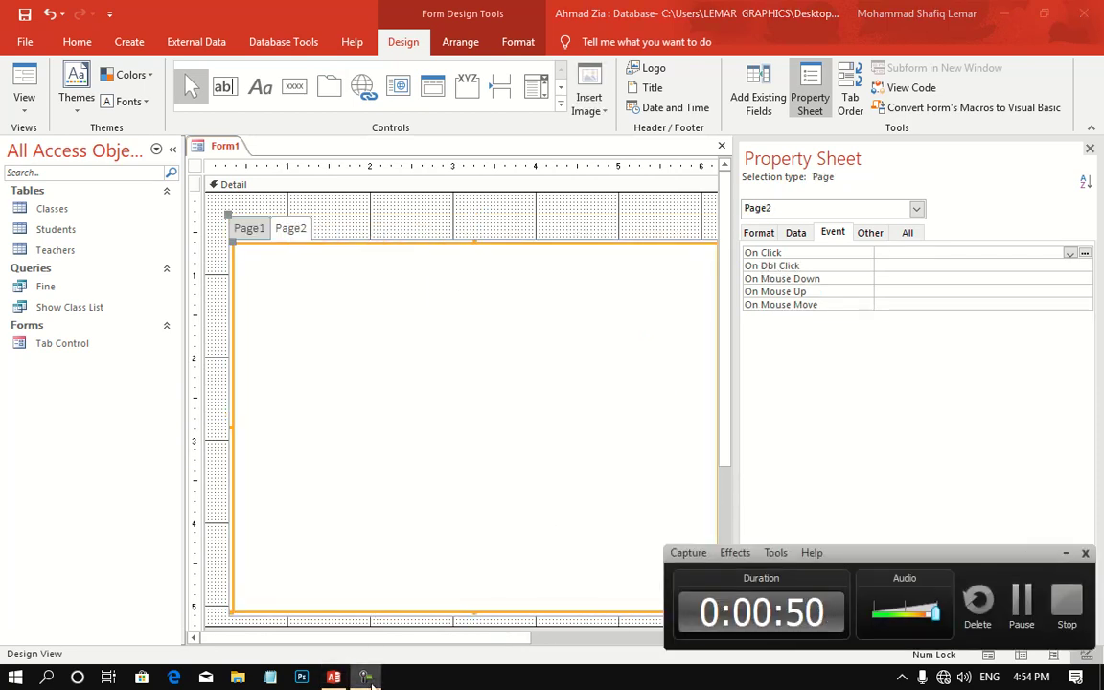
{"action": "left_click", "coordinate": [367, 677]}
{"action": "right_click", "coordinate": [306, 243]}
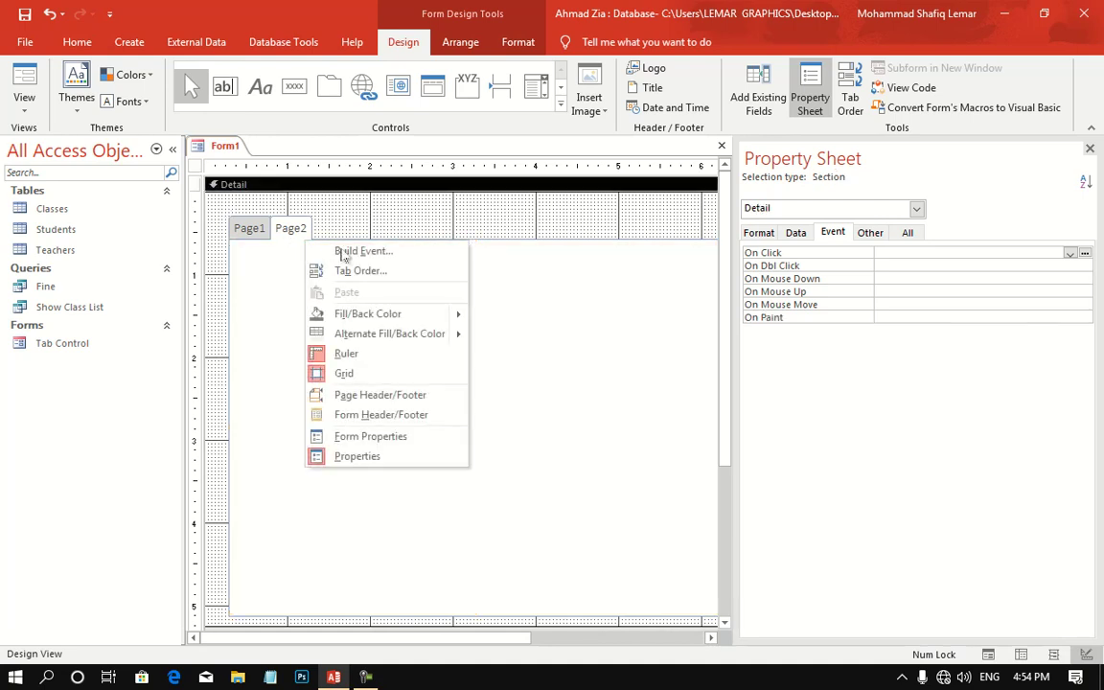
{"action": "left_click", "coordinate": [284, 228]}
{"action": "right_click", "coordinate": [283, 227]}
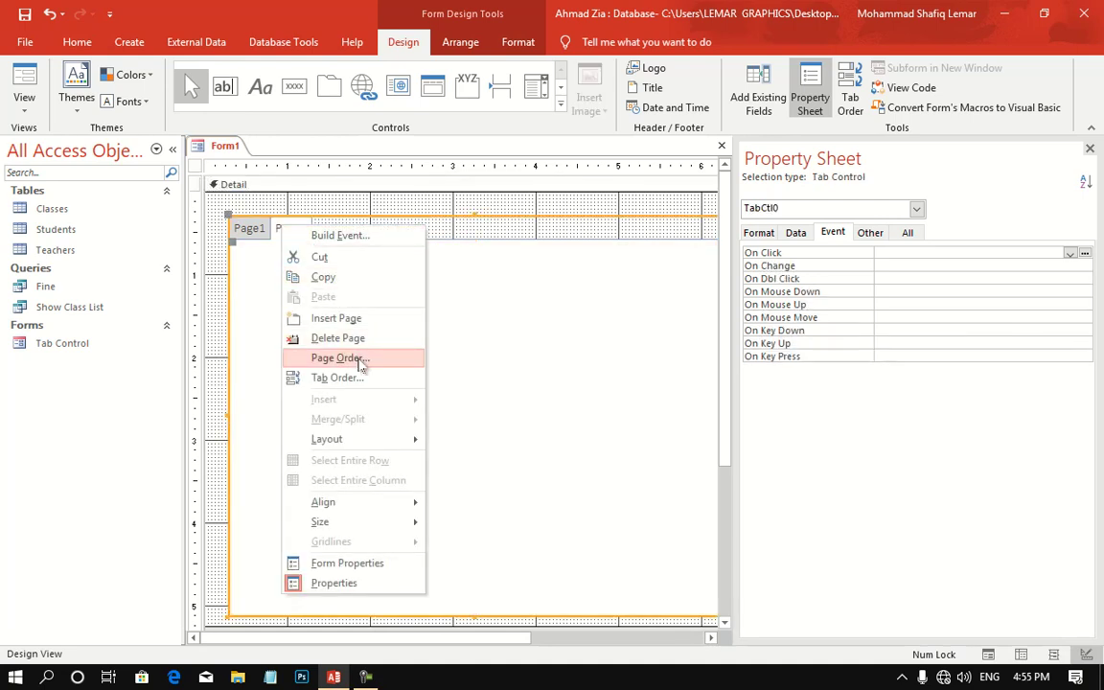
{"action": "left_click", "coordinate": [362, 319]}
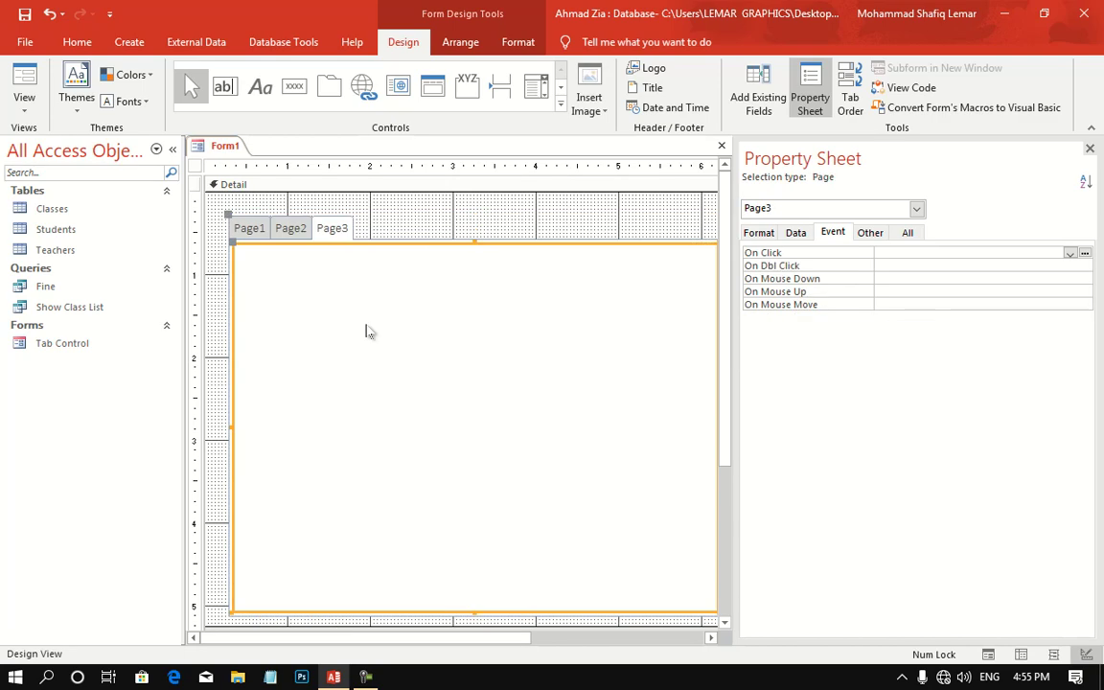
{"action": "left_click", "coordinate": [256, 234]}
{"action": "left_click", "coordinate": [291, 229]}
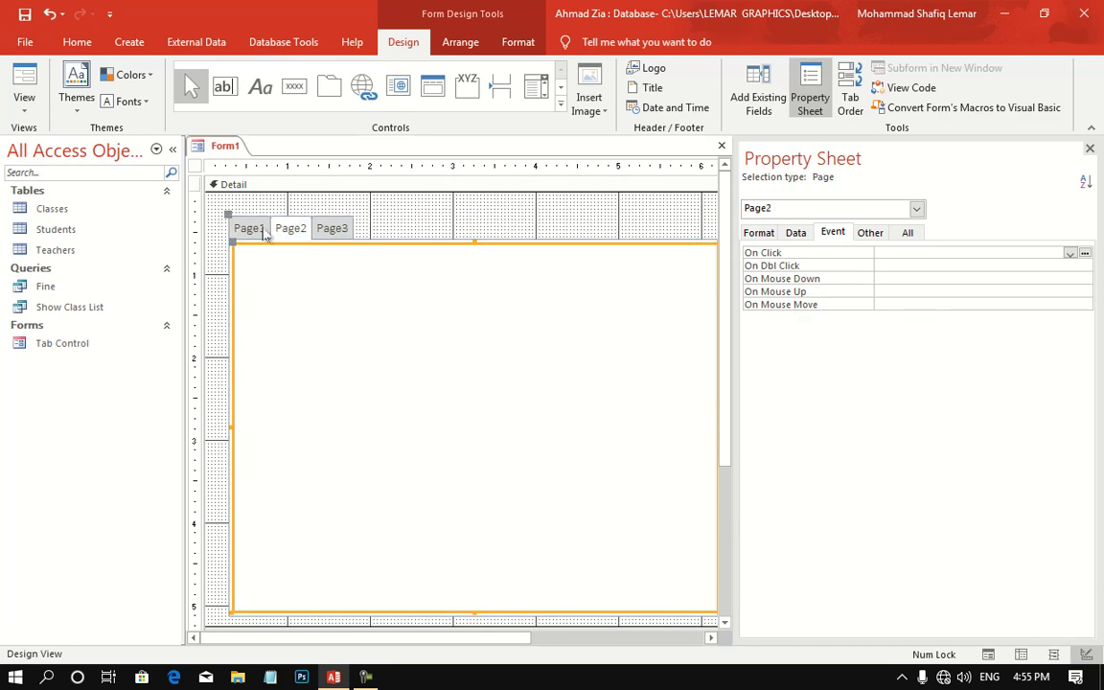
{"action": "left_click", "coordinate": [254, 231]}
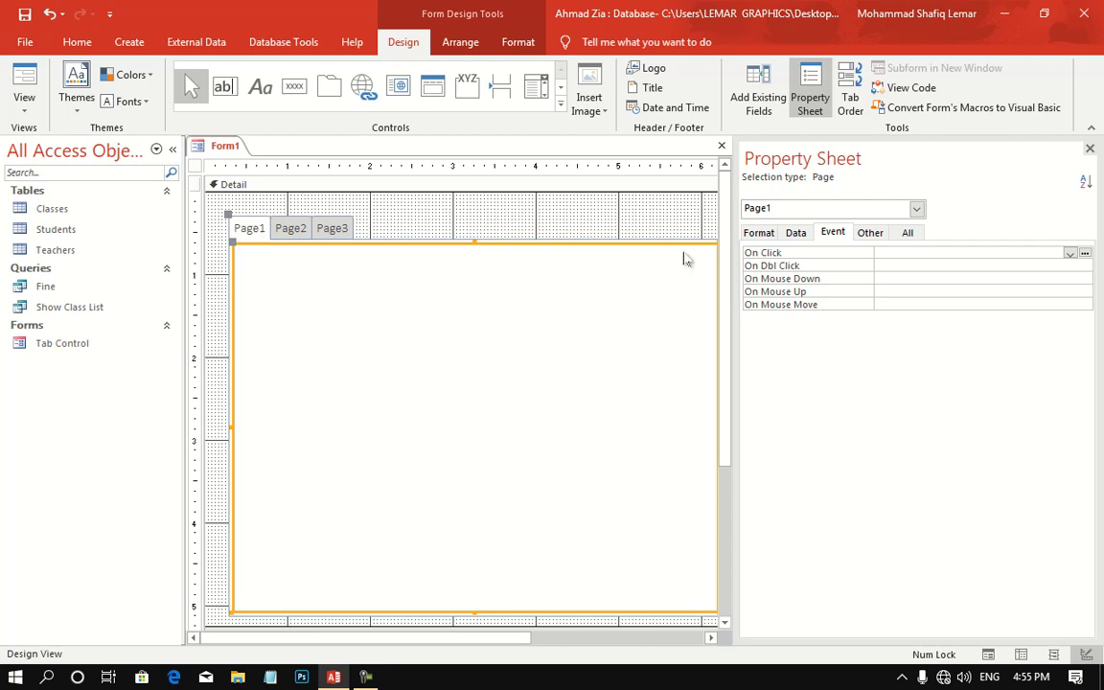
- Rename the first two tab pages to Main and Extra in the Property Sheet's All tab
{"action": "left_click", "coordinate": [759, 233]}
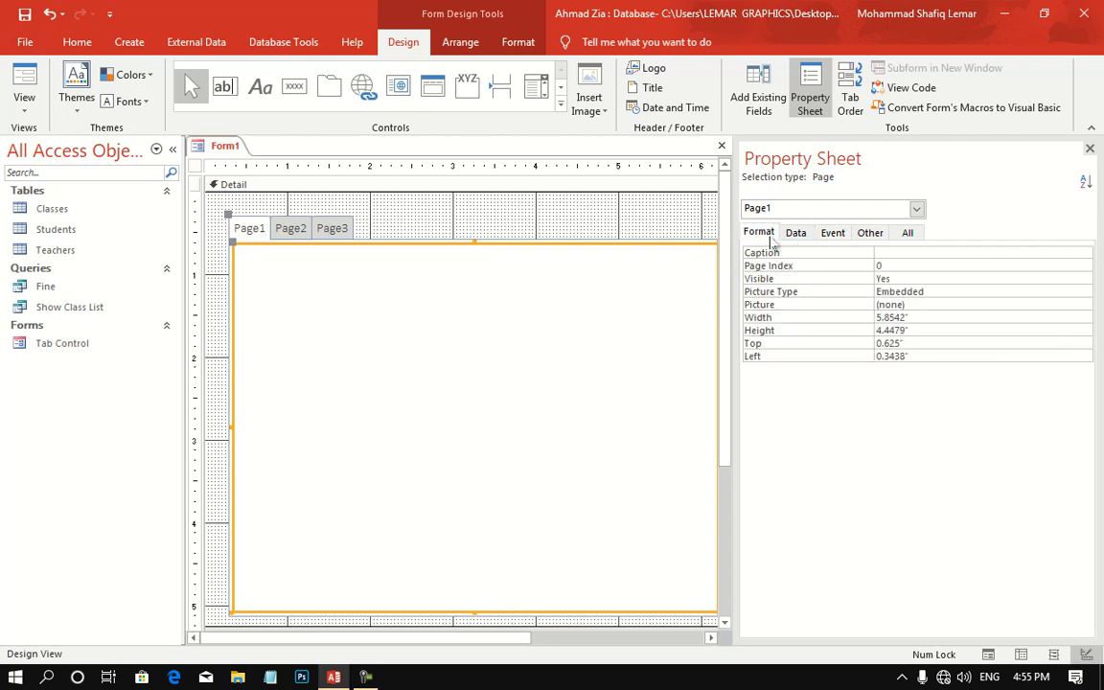
{"action": "left_click", "coordinate": [908, 233]}
{"action": "left_click", "coordinate": [923, 252]}
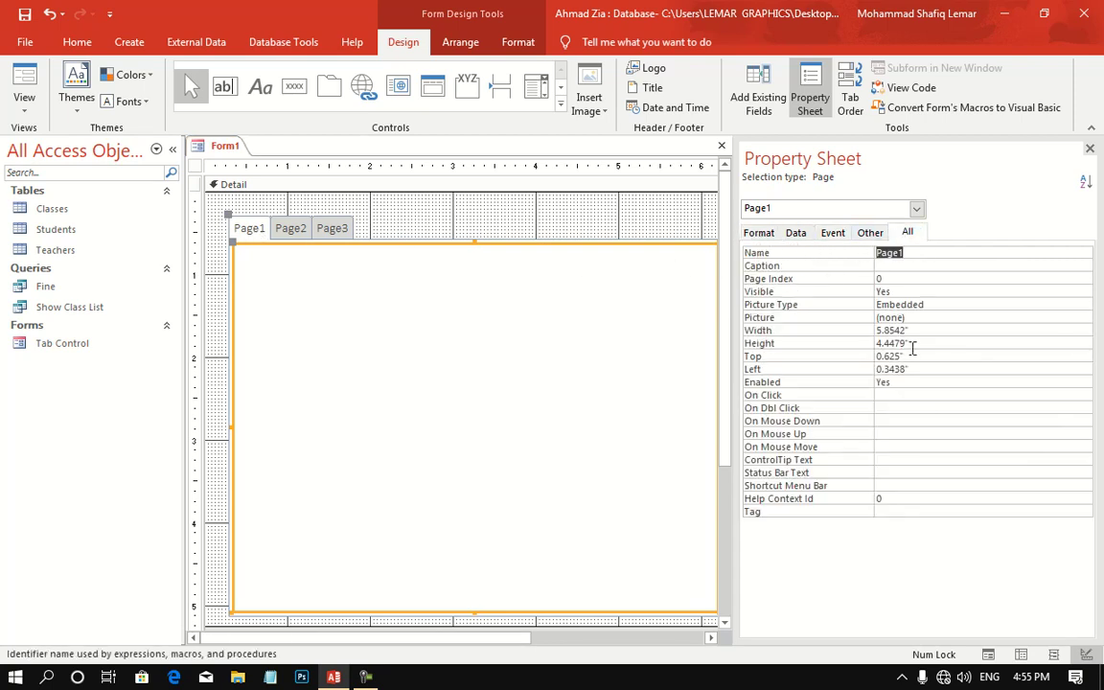
{"action": "type", "text": "Main"}
{"action": "key", "text": "Return"}
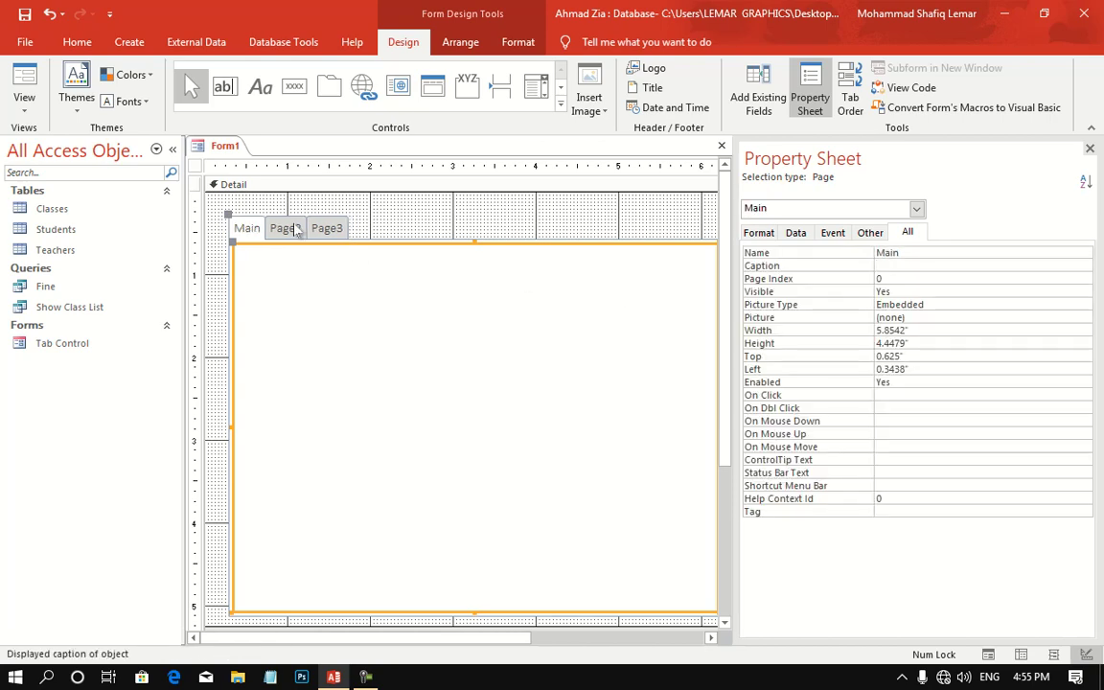
{"action": "left_click", "coordinate": [288, 228]}
{"action": "left_click", "coordinate": [803, 253]}
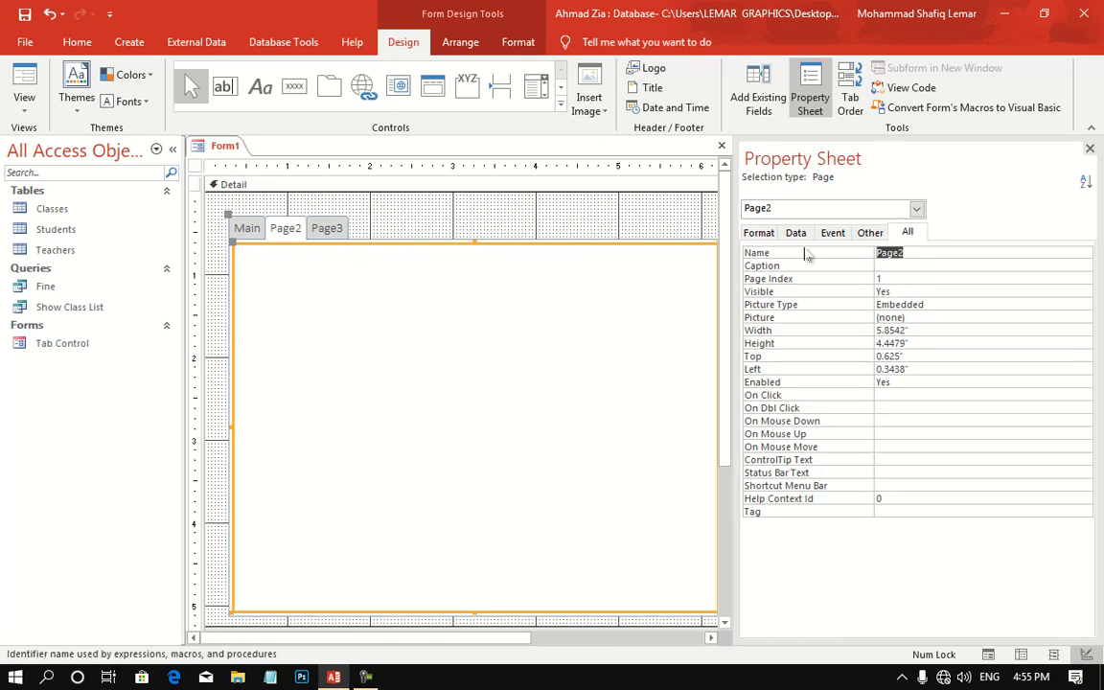
{"action": "type", "text": "Ex"}
{"action": "type", "text": "tra"}
{"action": "key", "text": "Return"}
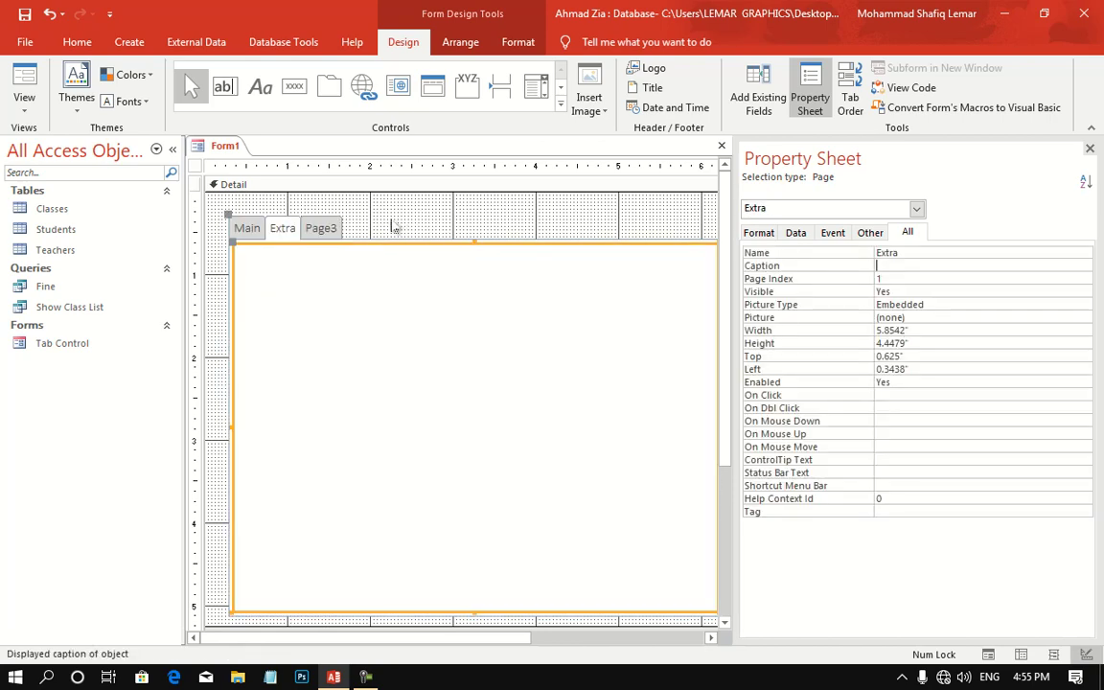
- Rename the third page to Search and check all three renamed tabs
{"action": "left_click", "coordinate": [327, 230]}
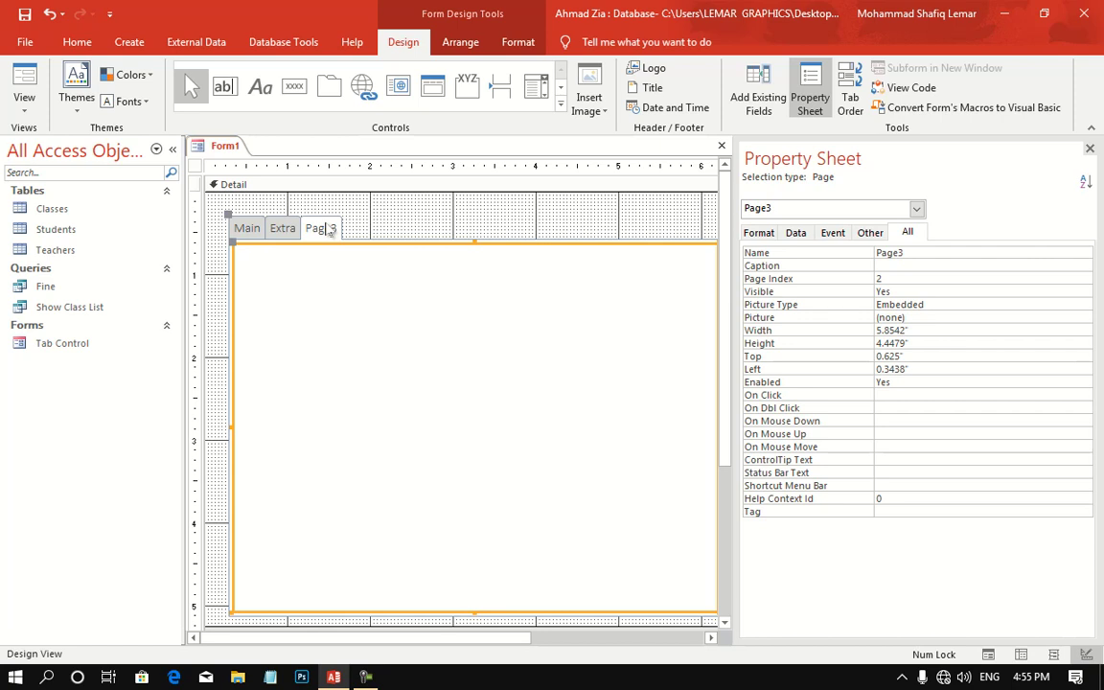
{"action": "left_click", "coordinate": [829, 254]}
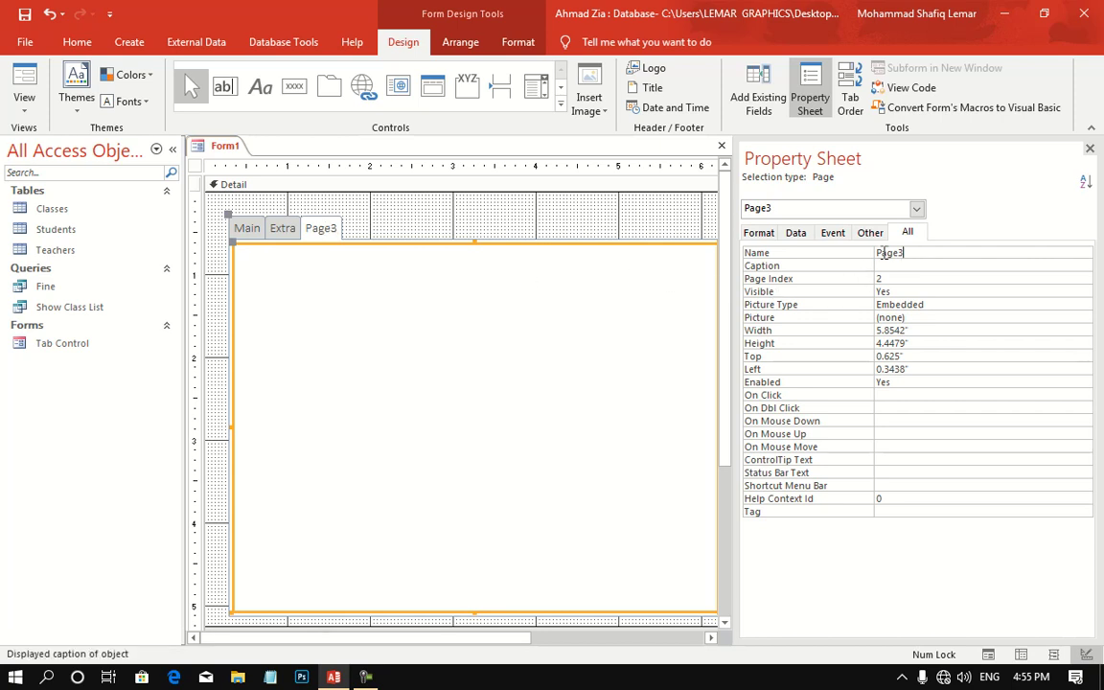
{"action": "type", "text": "Sear"}
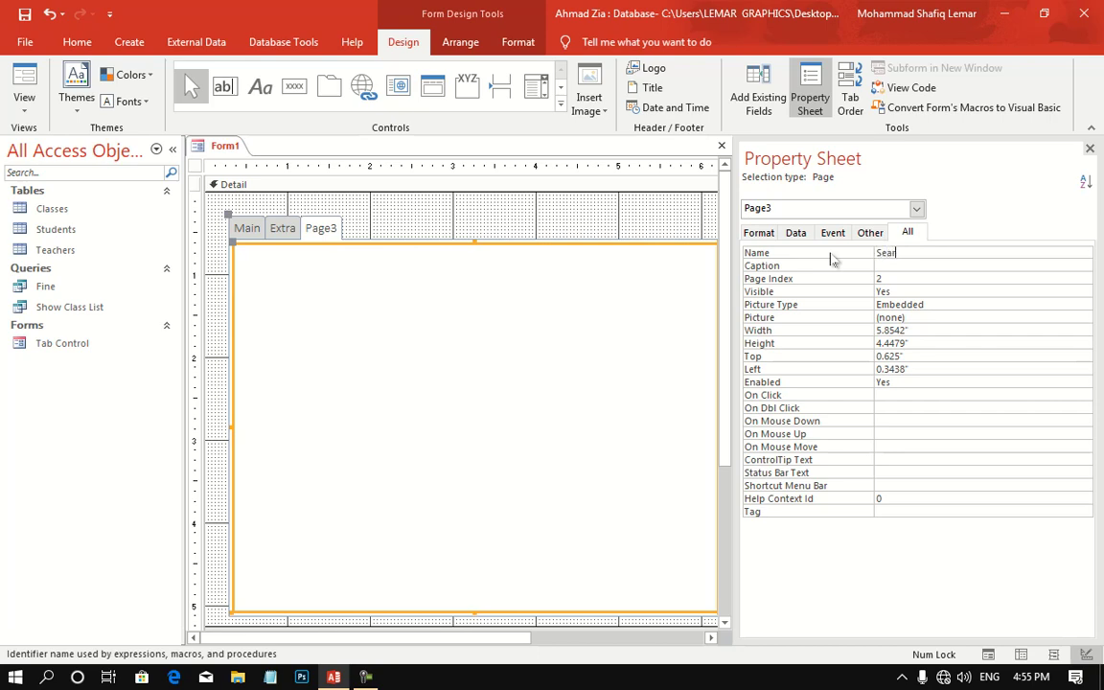
{"action": "type", "text": "ch"}
{"action": "key", "text": "Return"}
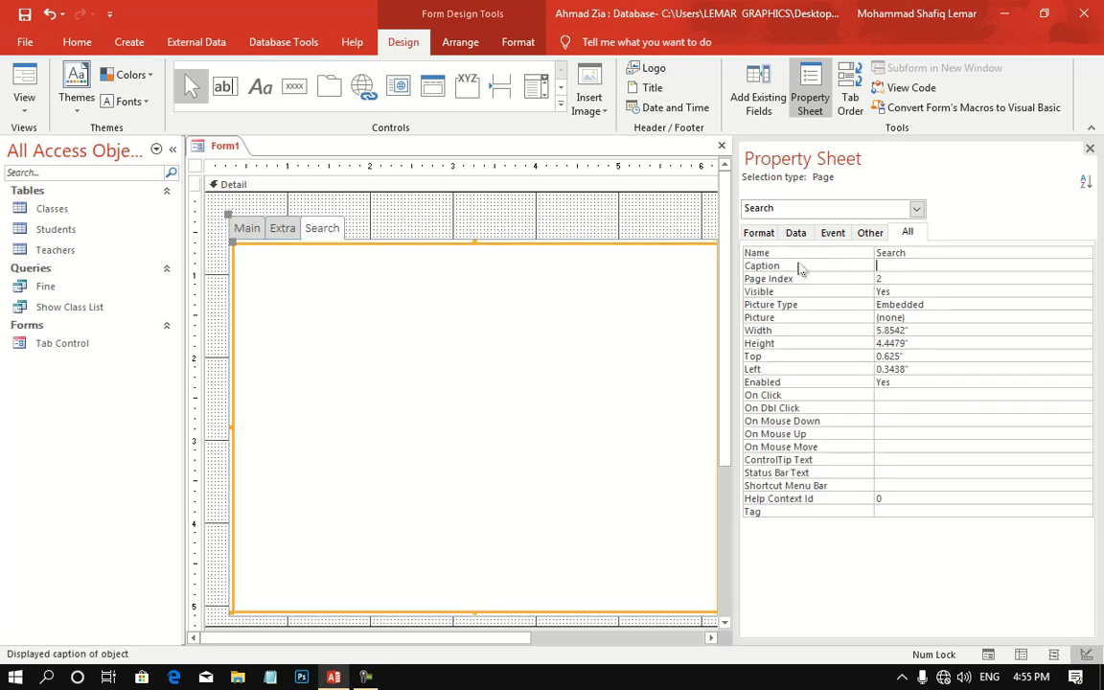
{"action": "left_click", "coordinate": [246, 229]}
{"action": "left_click", "coordinate": [280, 228]}
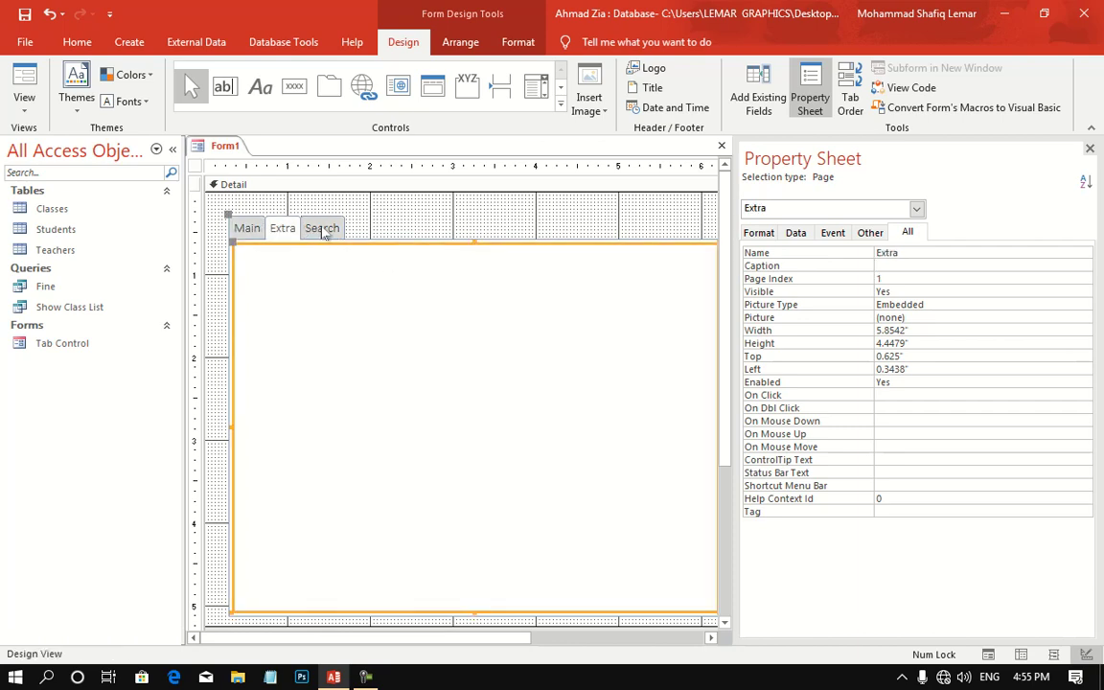
{"action": "left_click", "coordinate": [321, 228]}
{"action": "left_click", "coordinate": [247, 228]}
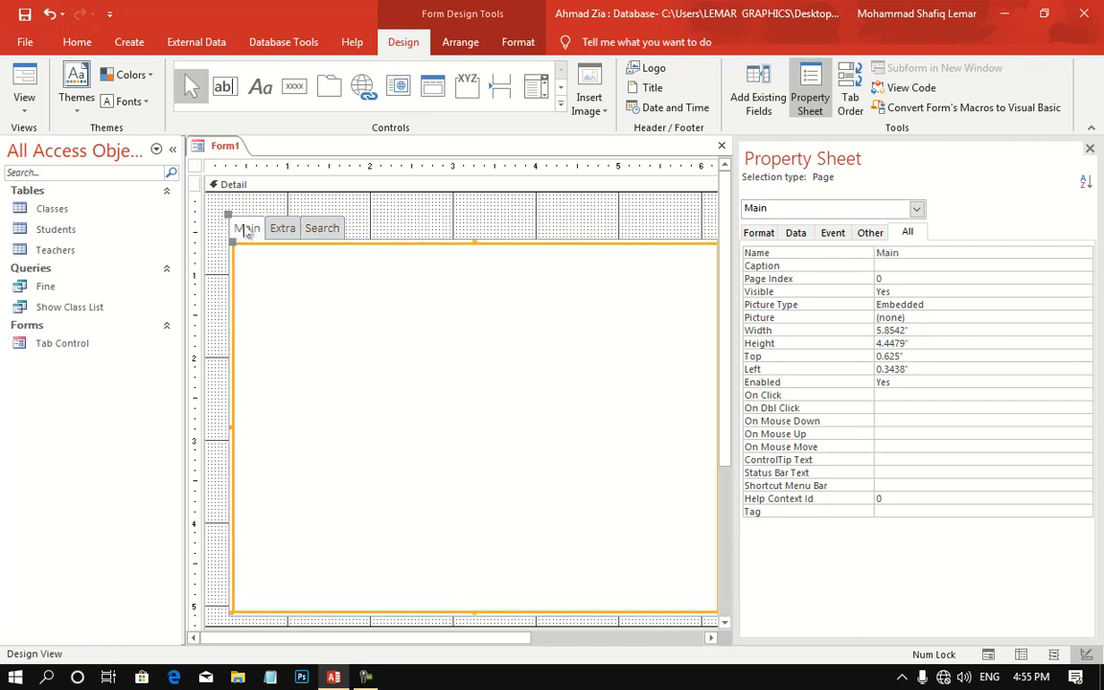
- Add command buttons to the Main and Extra pages, skipping the Command Button Wizard
{"action": "left_click", "coordinate": [294, 87]}
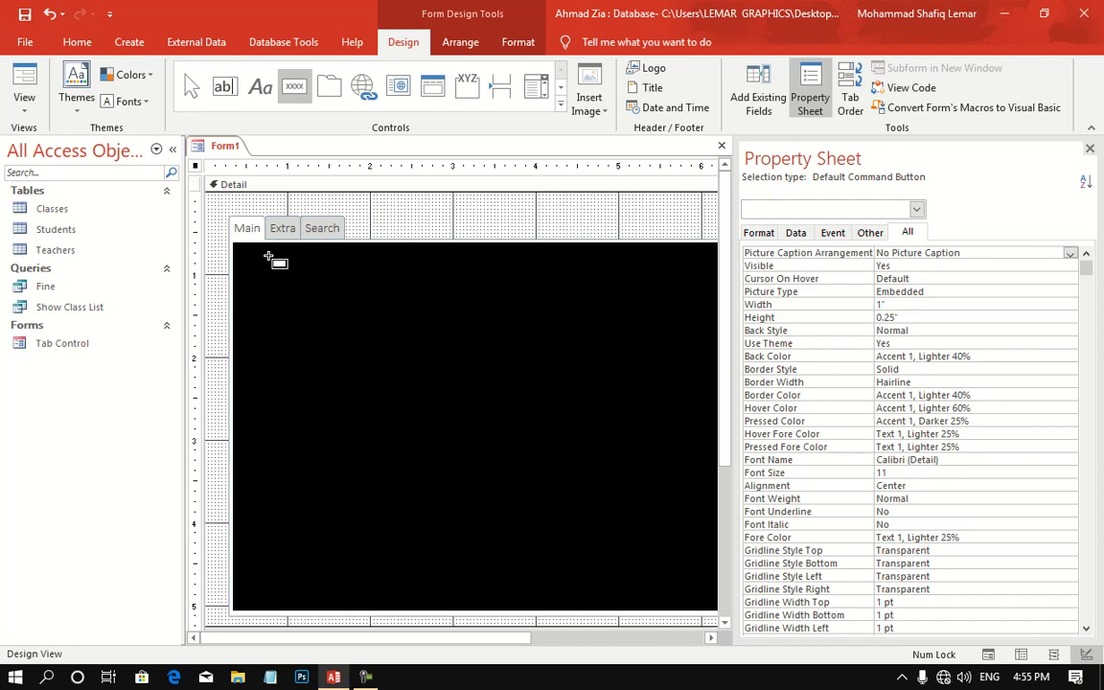
{"action": "left_click_drag", "start_coordinate": [269, 256], "coordinate": [381, 342]}
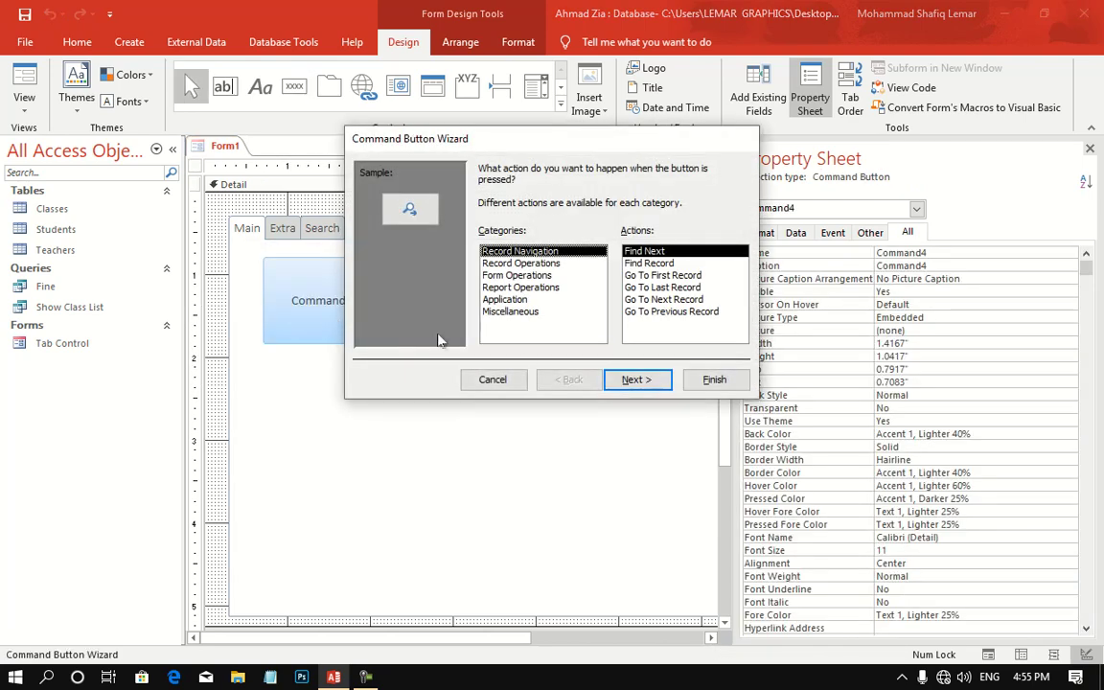
{"action": "left_click", "coordinate": [493, 377]}
{"action": "left_click", "coordinate": [282, 228]}
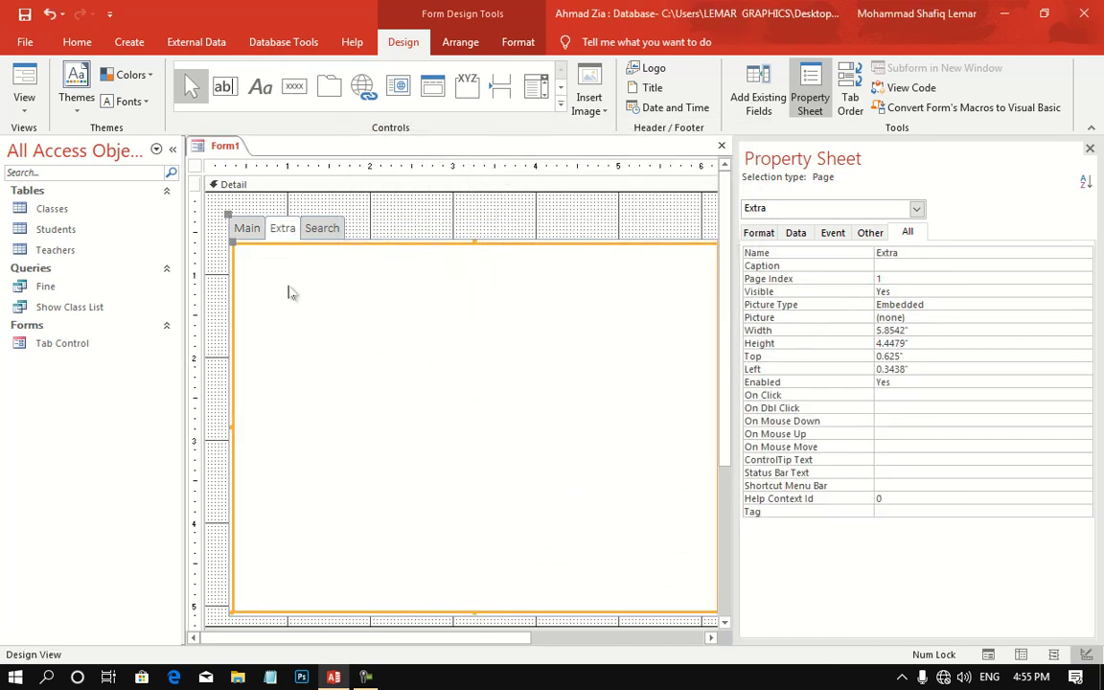
{"action": "left_click_drag", "start_coordinate": [288, 291], "coordinate": [353, 328]}
{"action": "left_click", "coordinate": [293, 86]}
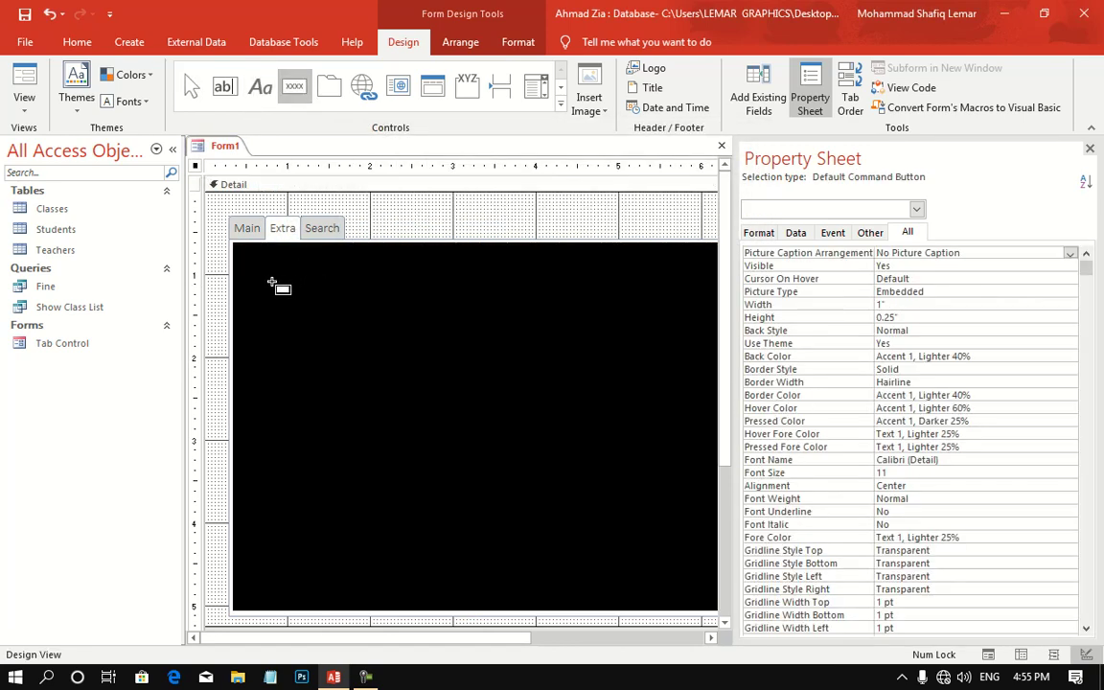
{"action": "left_click_drag", "start_coordinate": [272, 284], "coordinate": [428, 353]}
{"action": "left_click", "coordinate": [492, 377]}
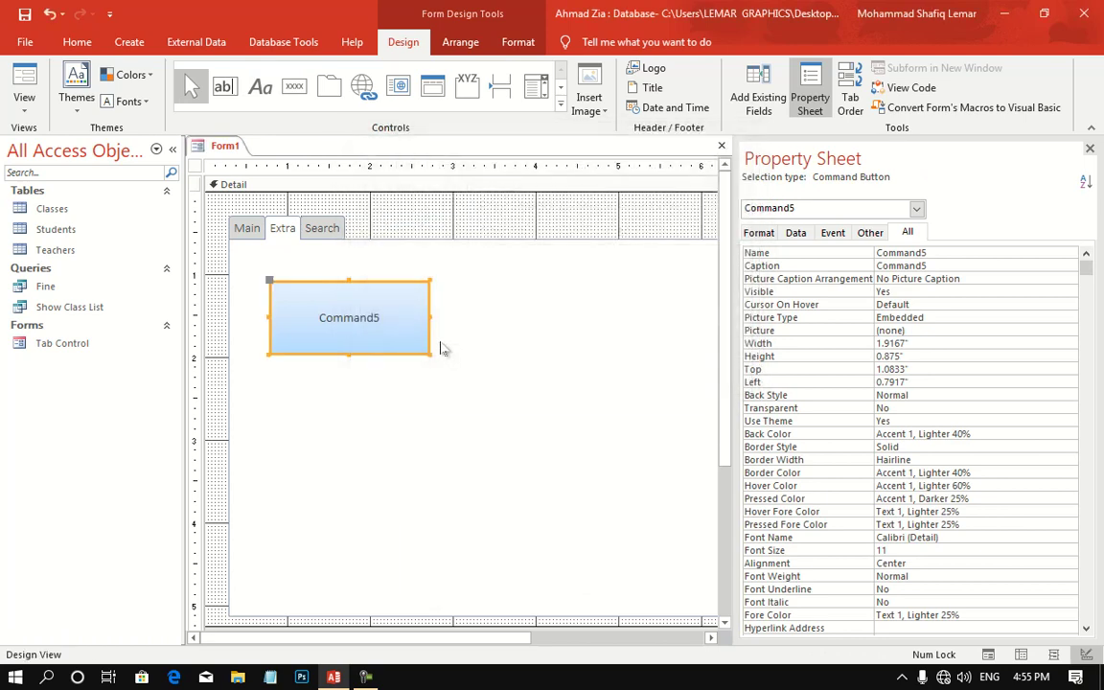
- Add a Command6 button to the Search page and run the form in Form View
{"action": "left_click", "coordinate": [322, 228]}
{"action": "left_click", "coordinate": [293, 86]}
{"action": "left_click", "coordinate": [271, 283]}
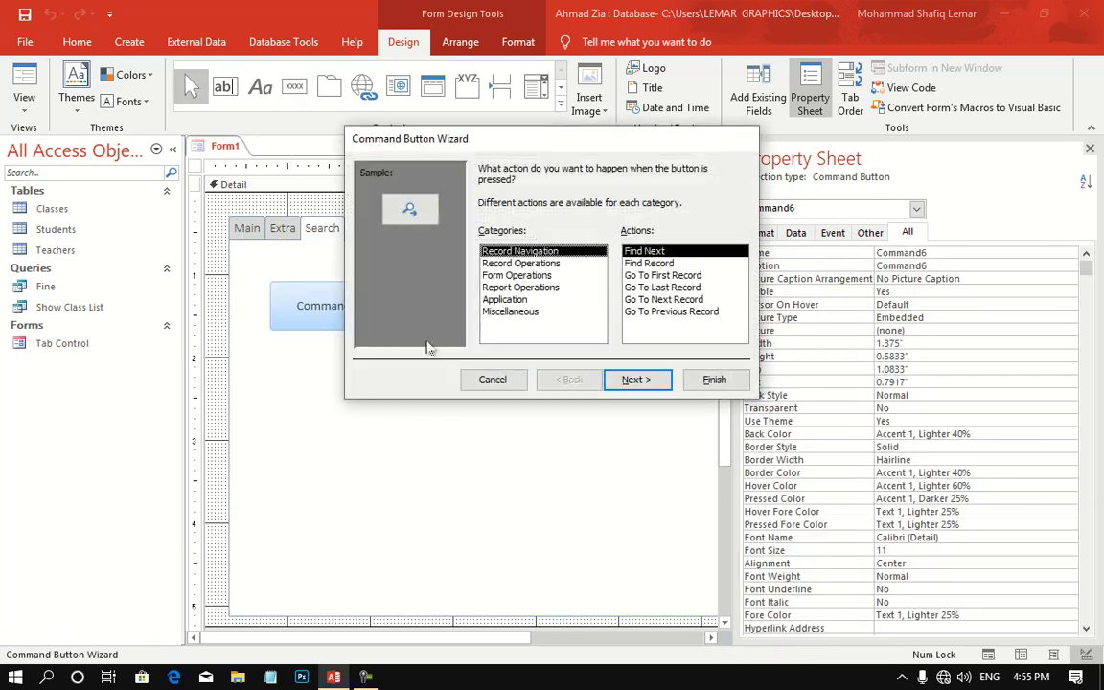
{"action": "left_click", "coordinate": [493, 380]}
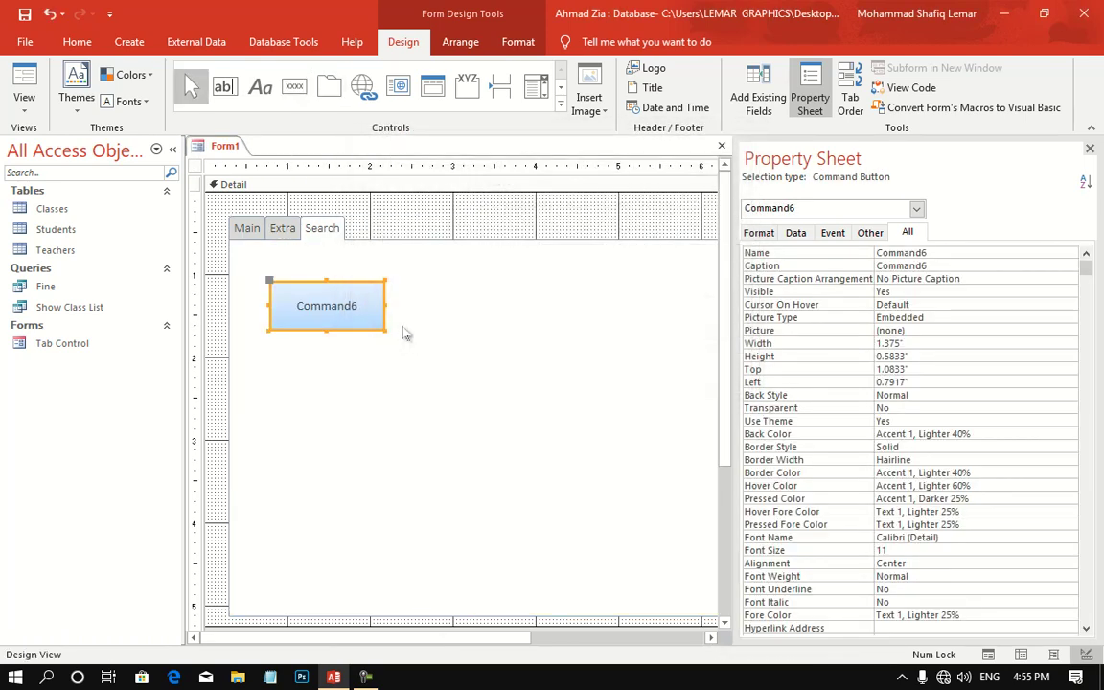
{"action": "left_click", "coordinate": [24, 86]}
- Test the Search and Main tabs in Form View, then return to Design View
{"action": "left_click", "coordinate": [320, 193]}
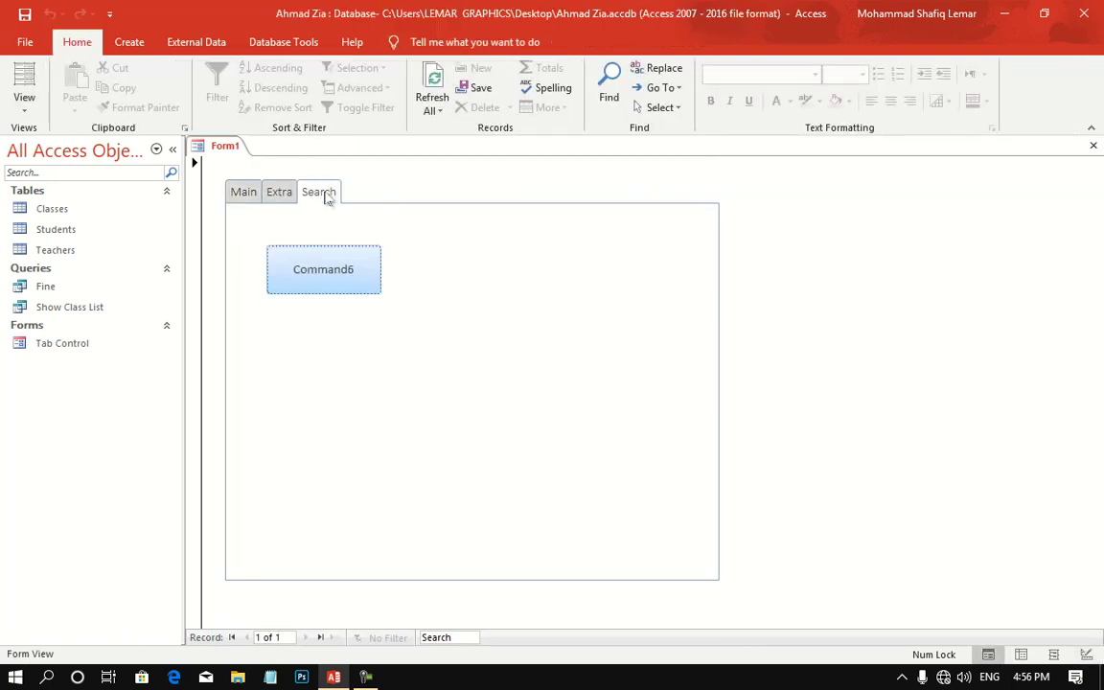
{"action": "left_click", "coordinate": [247, 193]}
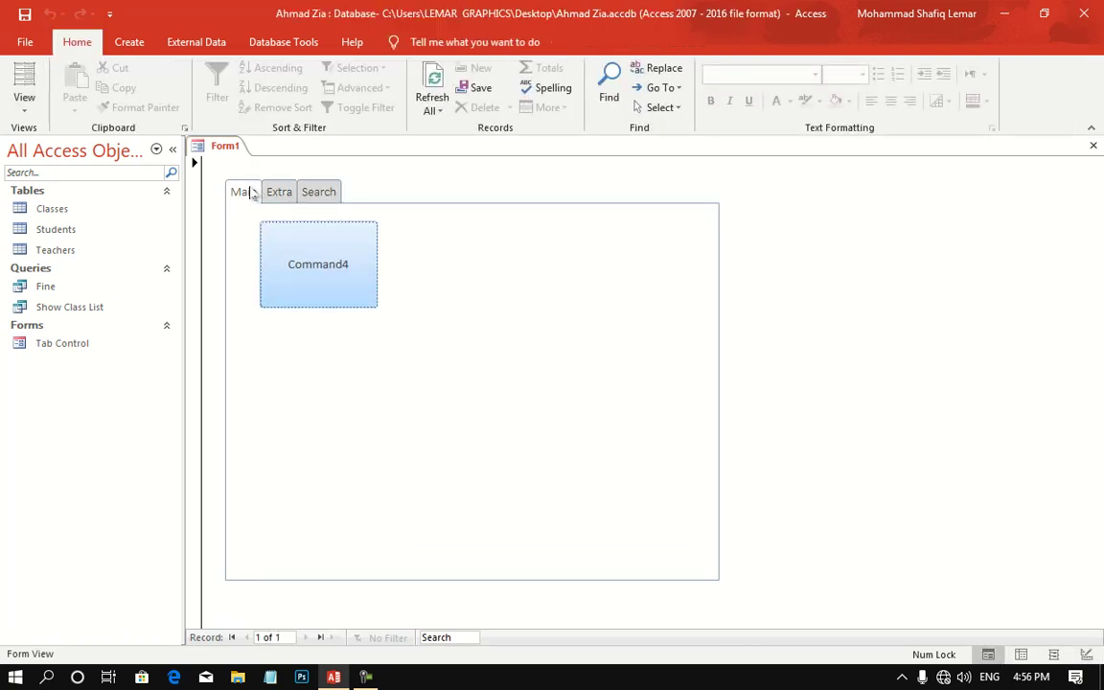
{"action": "left_click", "coordinate": [317, 193]}
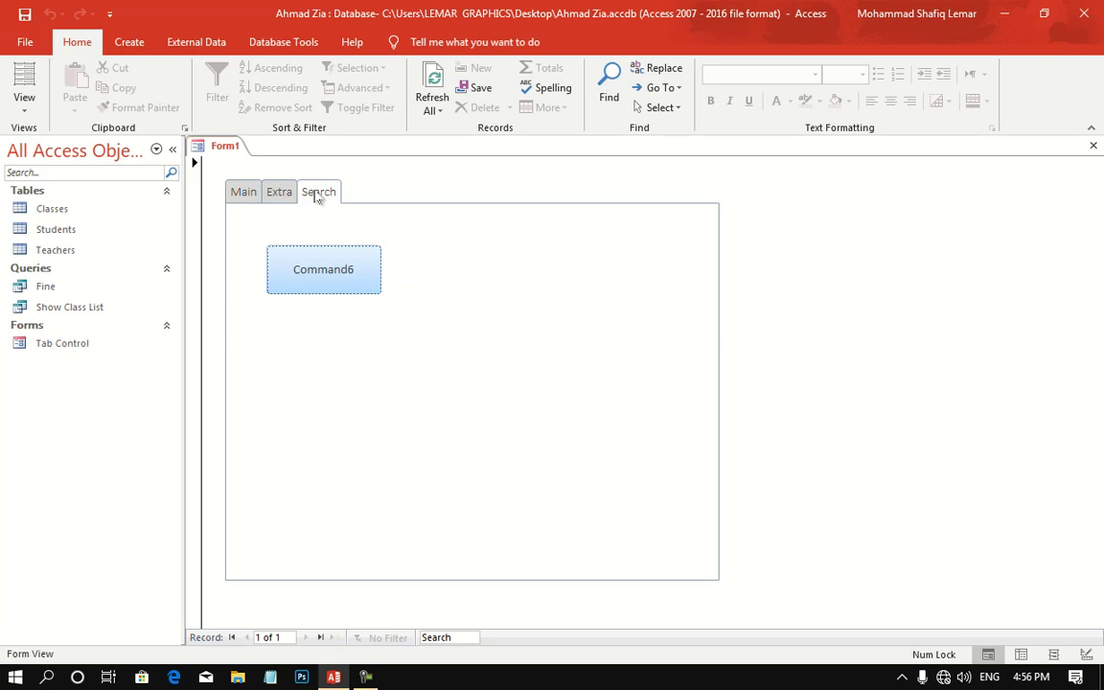
{"action": "right_click", "coordinate": [356, 156]}
{"action": "left_click", "coordinate": [383, 203]}
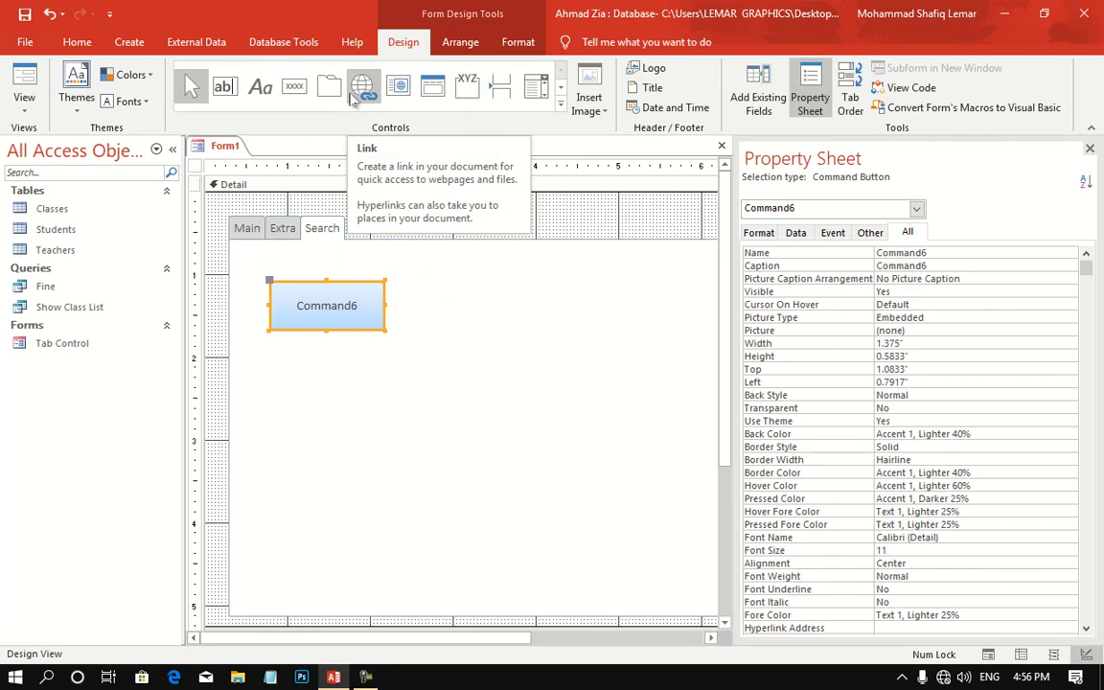
- Insert a fourth, empty page, Page7, into the tab control after Search
{"action": "right_click", "coordinate": [331, 232]}
{"action": "left_click", "coordinate": [436, 324]}
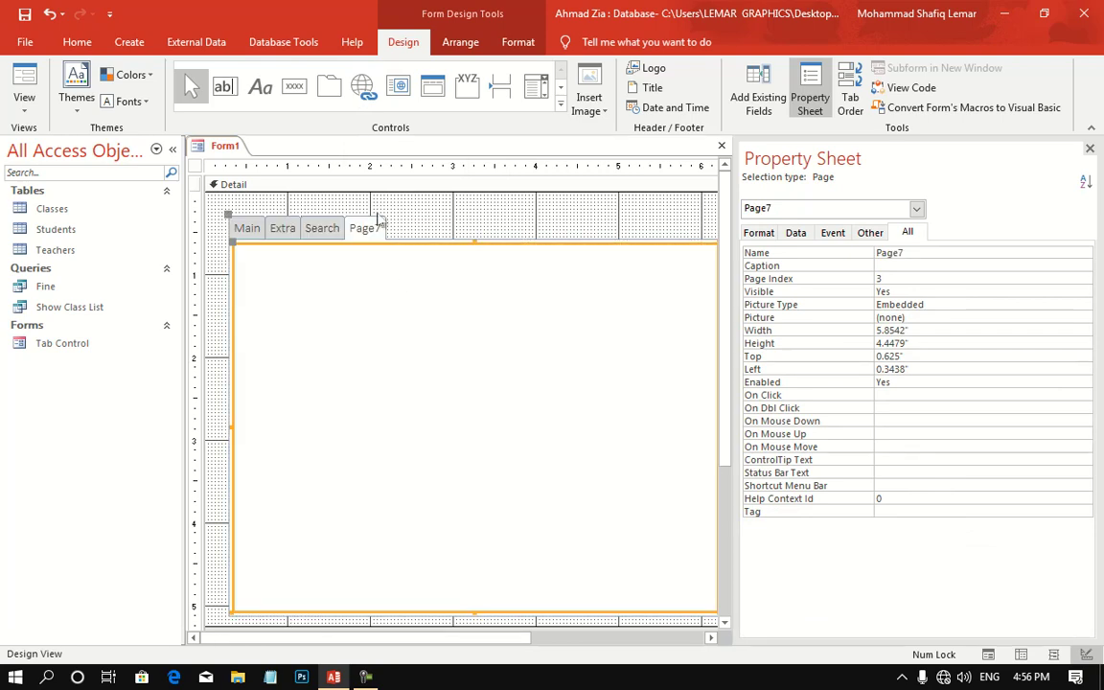
{"action": "left_click", "coordinate": [362, 86]}
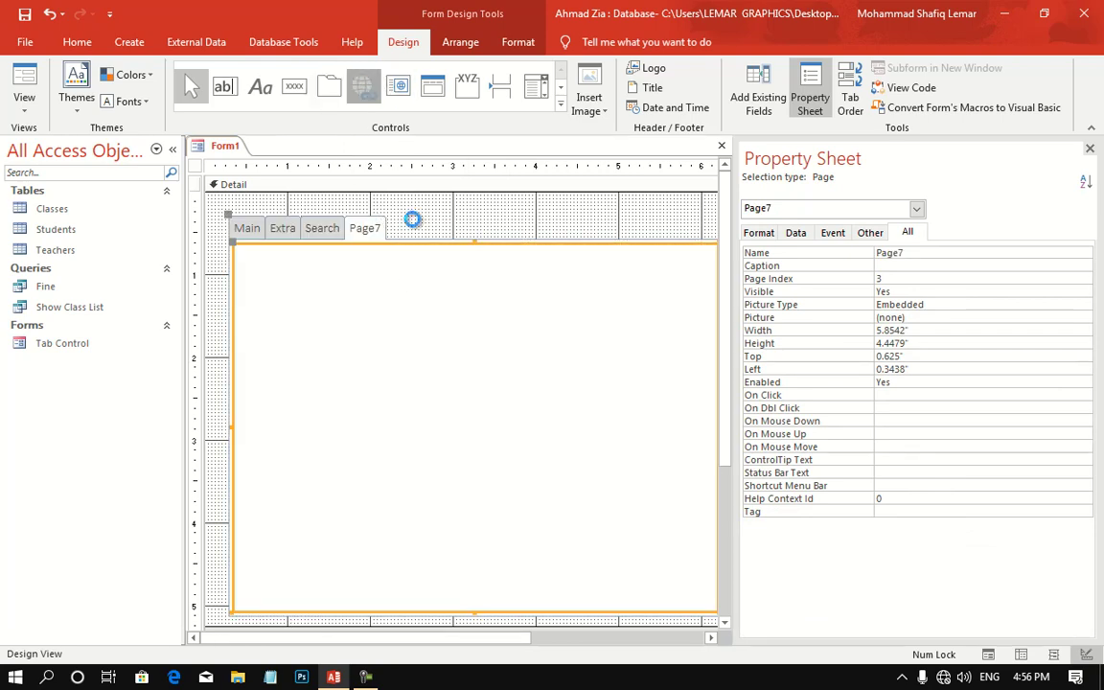
{"action": "left_click", "coordinate": [414, 221]}
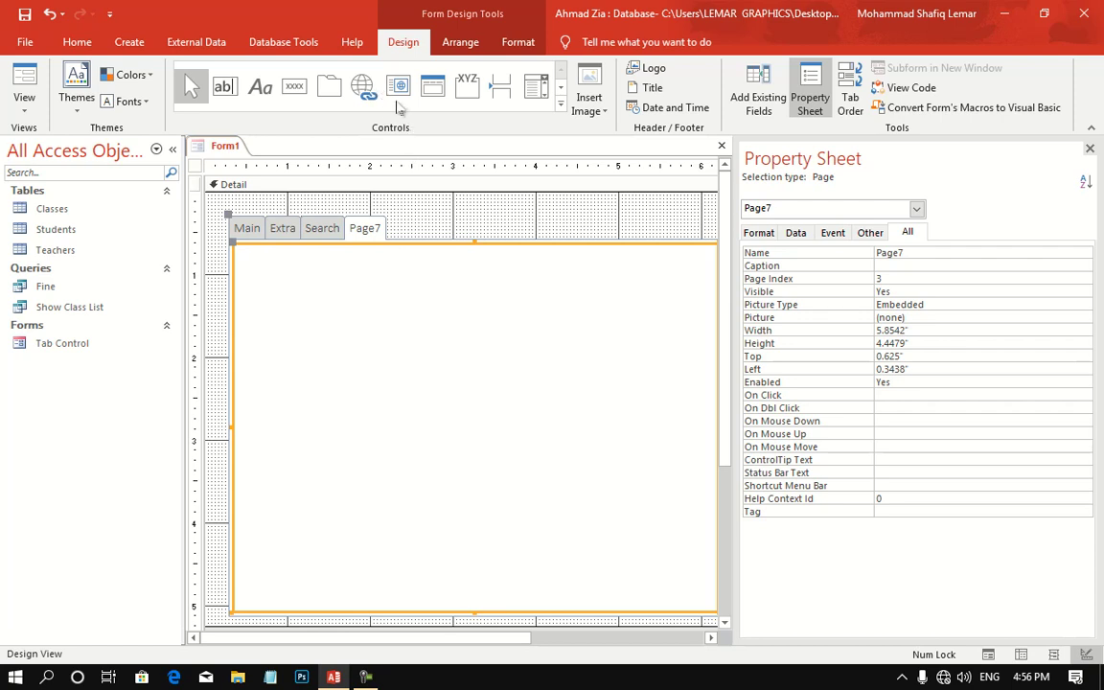
- Add a 123.pdf hyperlink near the top centre of Page7 and run the form in Form View
{"action": "left_click", "coordinate": [365, 87]}
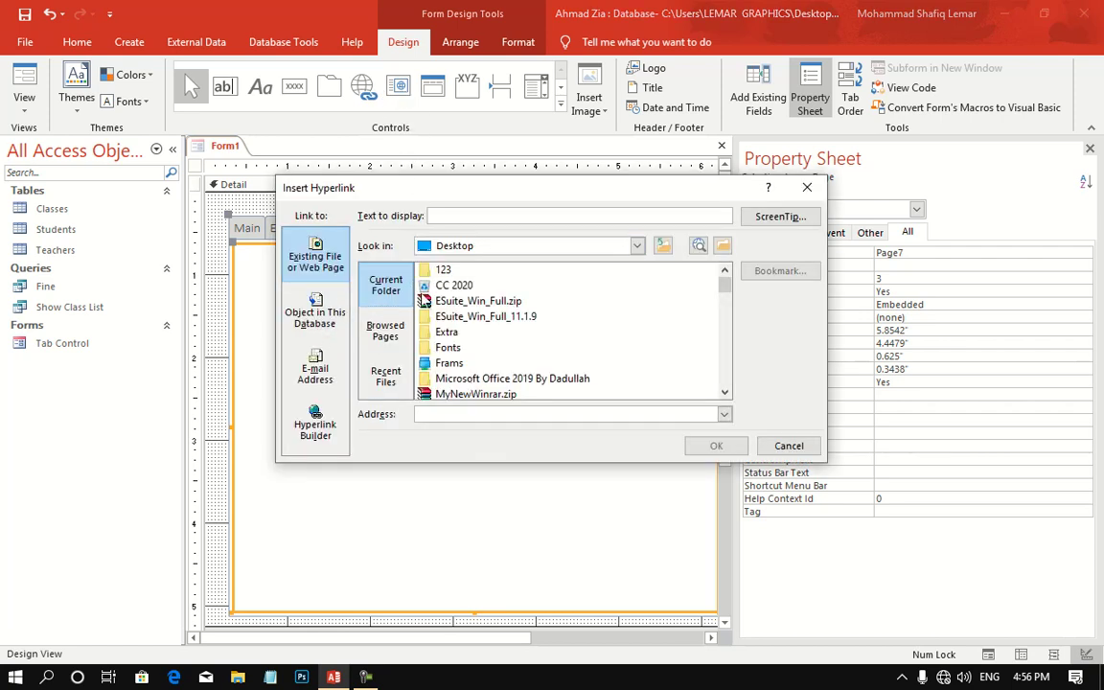
{"action": "left_click", "coordinate": [447, 332]}
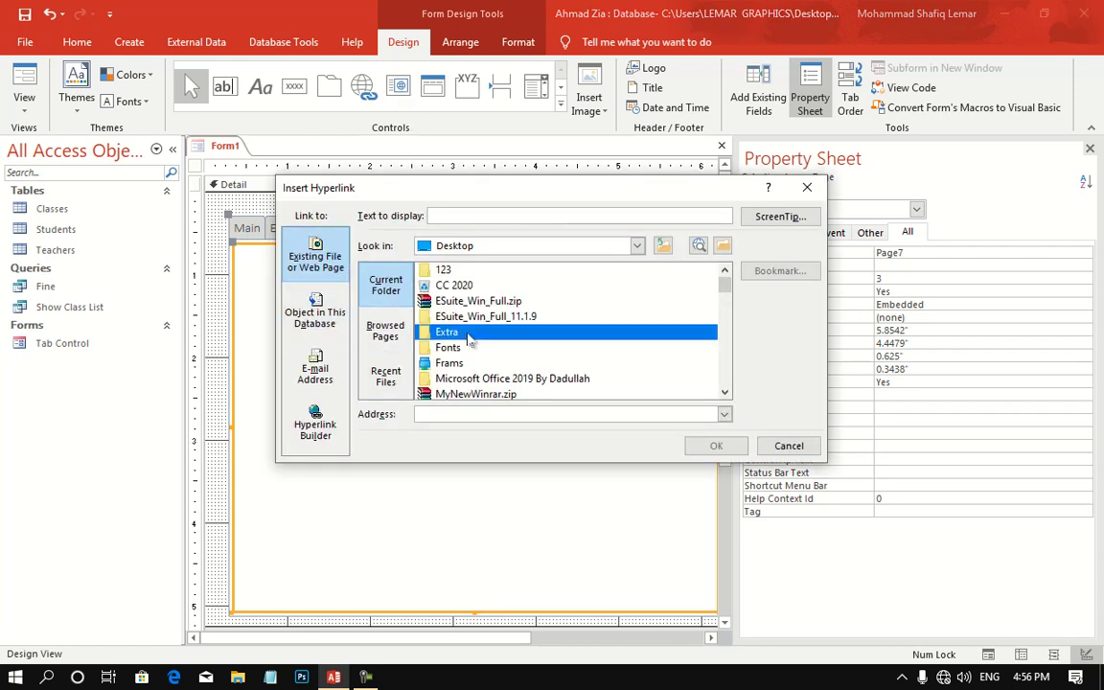
{"action": "scroll", "coordinate": [474, 335], "scroll_direction": "down", "scroll_amount": 2}
{"action": "scroll", "coordinate": [494, 374], "scroll_direction": "down", "scroll_amount": 3}
{"action": "scroll", "coordinate": [493, 364], "scroll_direction": "down", "scroll_amount": 3}
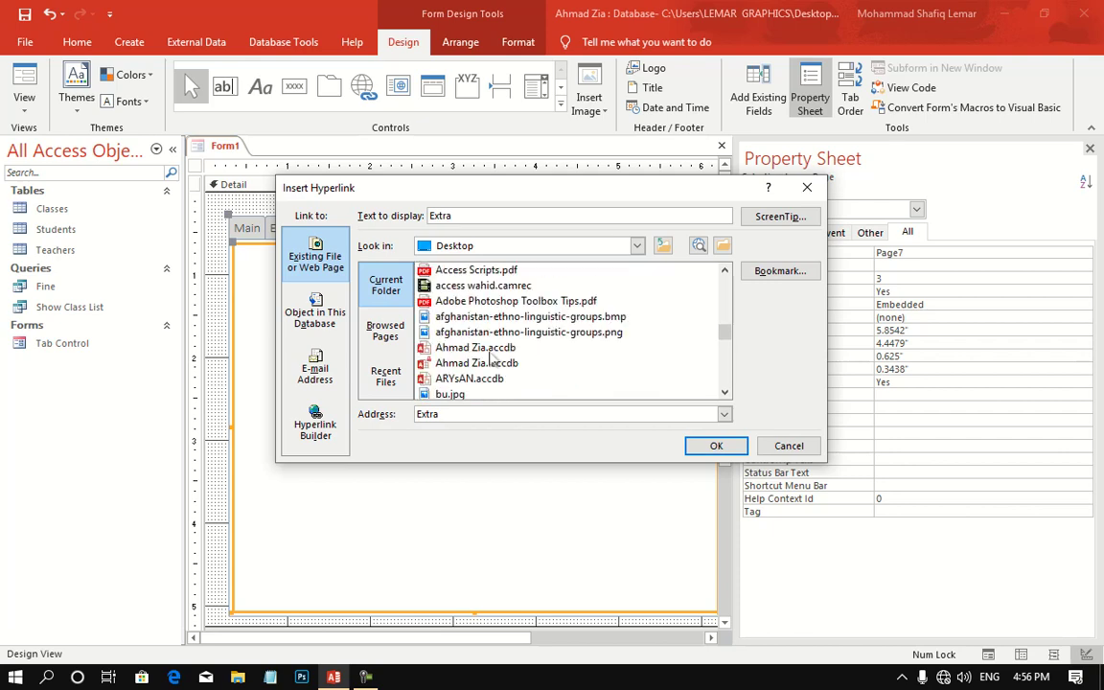
{"action": "scroll", "coordinate": [493, 357], "scroll_direction": "up", "scroll_amount": 1}
{"action": "scroll", "coordinate": [493, 356], "scroll_direction": "up", "scroll_amount": 1}
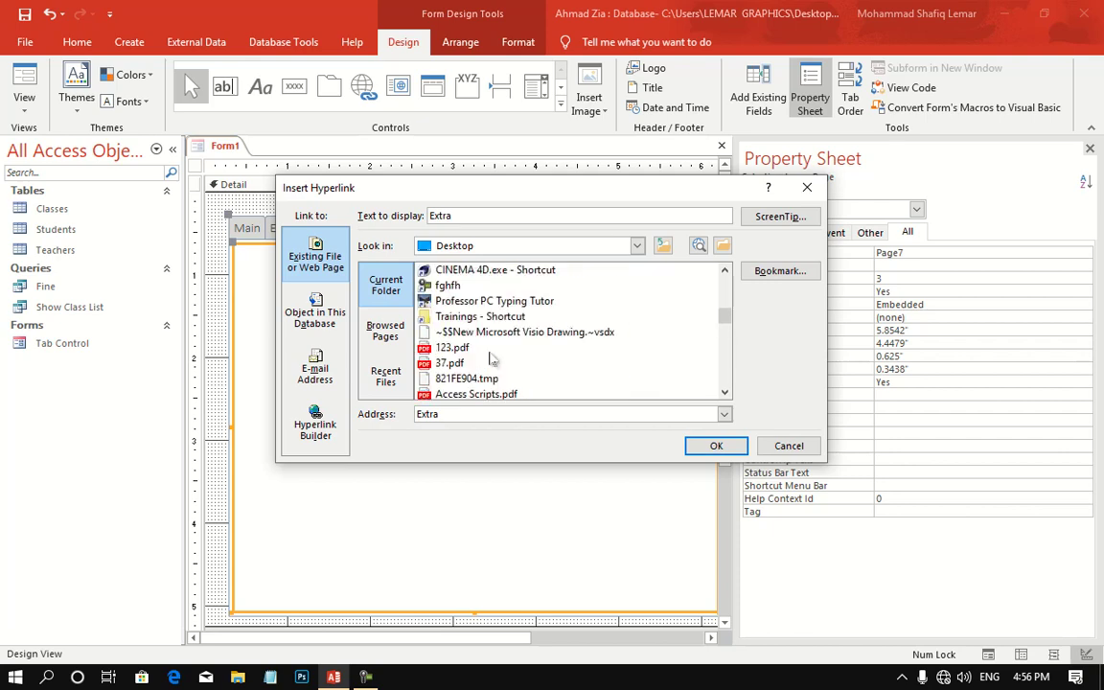
{"action": "left_click", "coordinate": [453, 347]}
{"action": "left_click", "coordinate": [715, 446]}
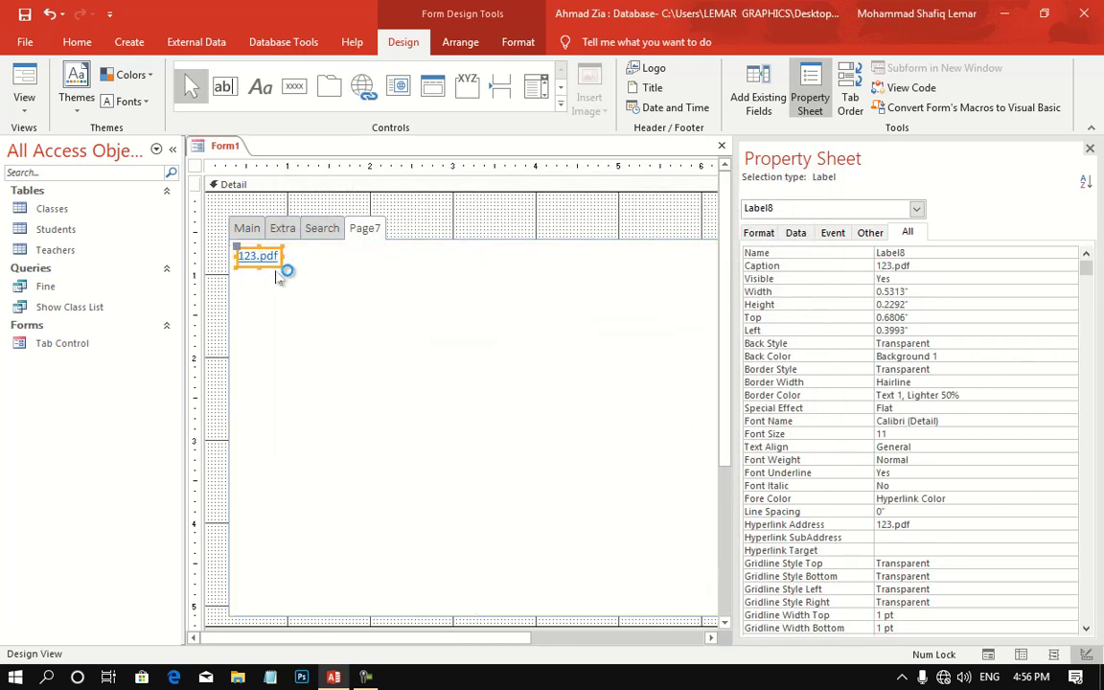
{"action": "mouse_move", "coordinate": [275, 261]}
{"action": "left_mouse_down"}
{"action": "mouse_move", "coordinate": [503, 222]}
{"action": "mouse_move", "coordinate": [476, 236]}
{"action": "left_mouse_up"}
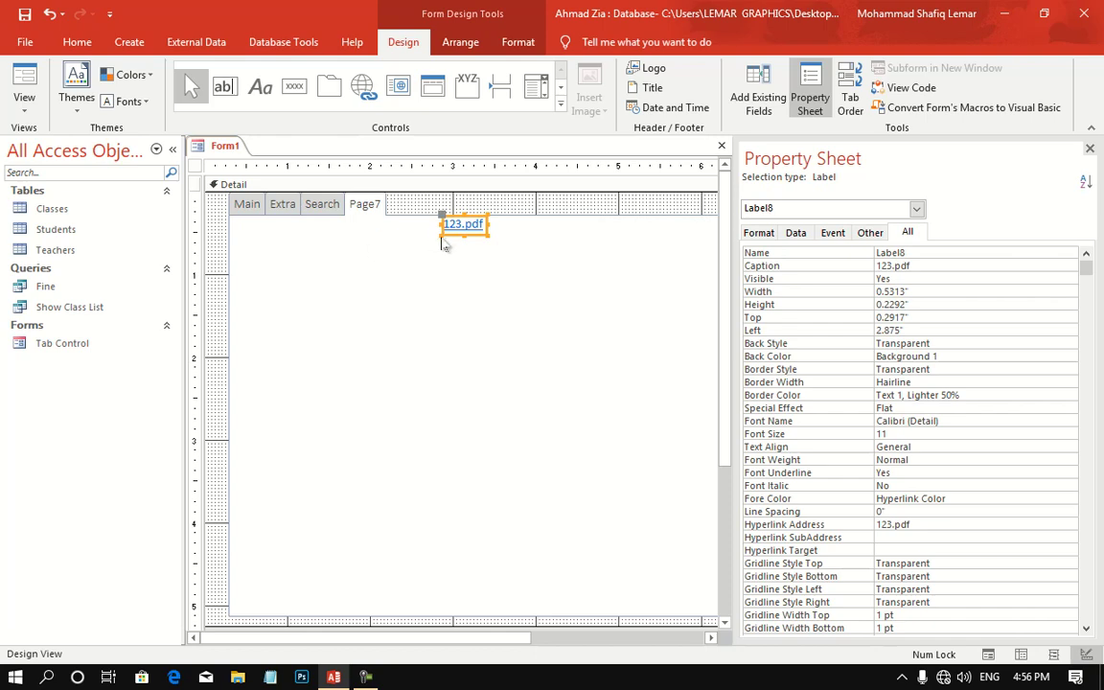
{"action": "left_click", "coordinate": [24, 91]}
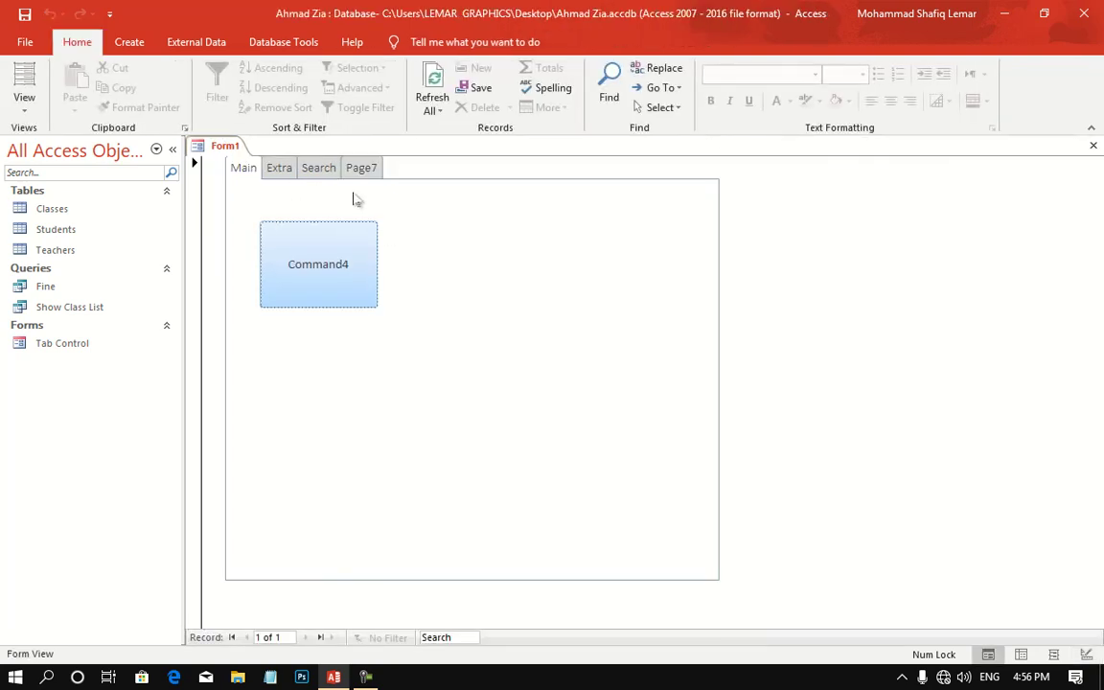
- On Page7, follow the 123.pdf link and accept the security and open prompts
{"action": "left_click", "coordinate": [364, 169]}
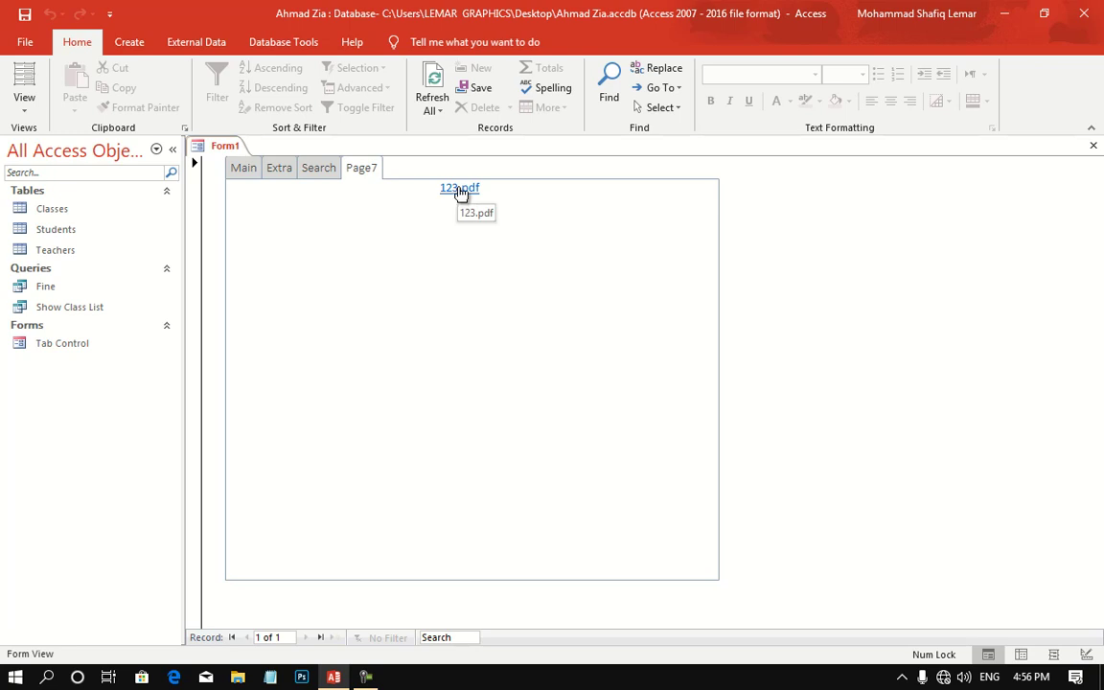
{"action": "left_click", "coordinate": [460, 190]}
{"action": "left_click", "coordinate": [569, 420]}
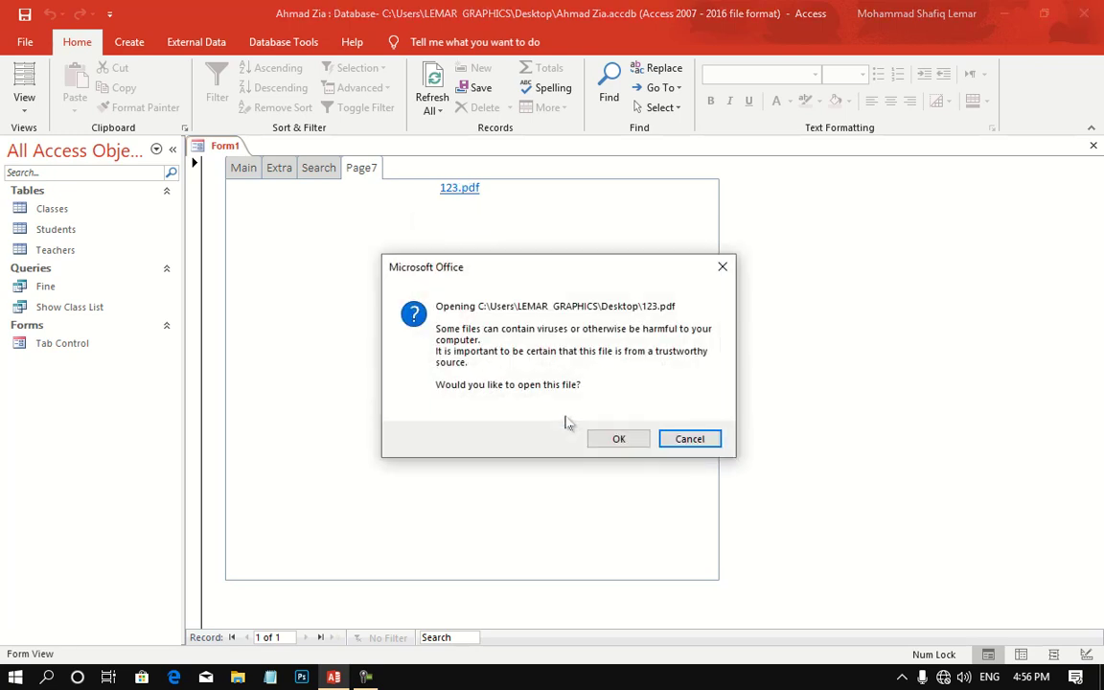
{"action": "left_click", "coordinate": [620, 439]}
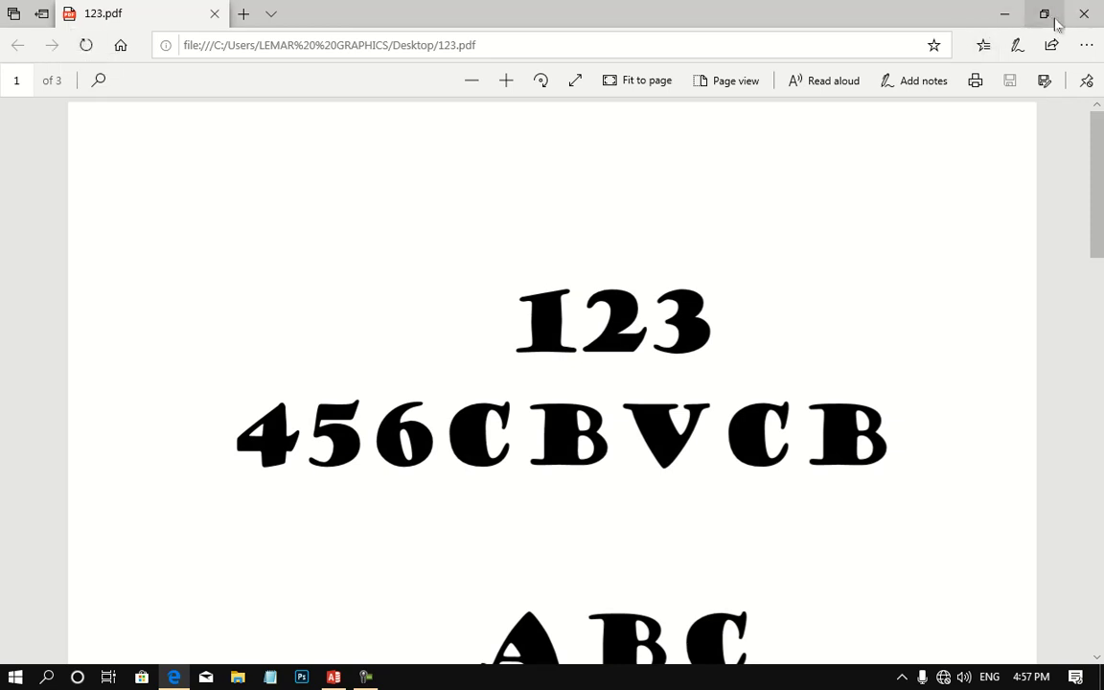
- Close the 123.pdf window in Edge to return to the Access form
{"action": "left_click", "coordinate": [1084, 14]}
- Return to Design View and insert a new page, Page9, into the tab control
{"action": "left_click", "coordinate": [24, 100]}
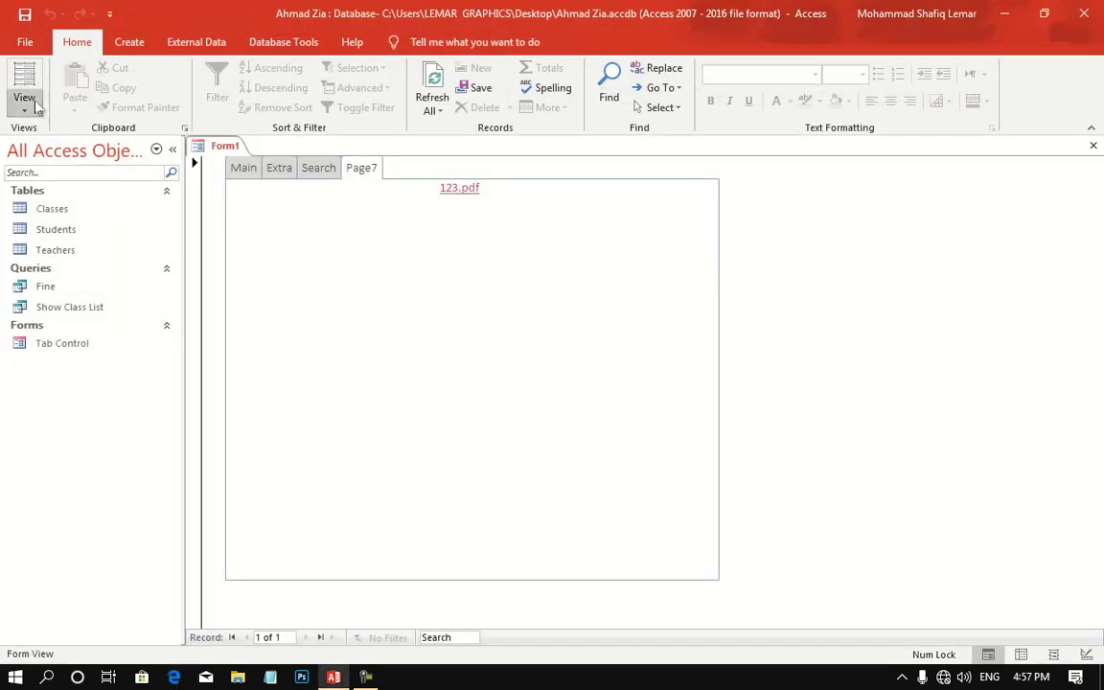
{"action": "left_click", "coordinate": [60, 246]}
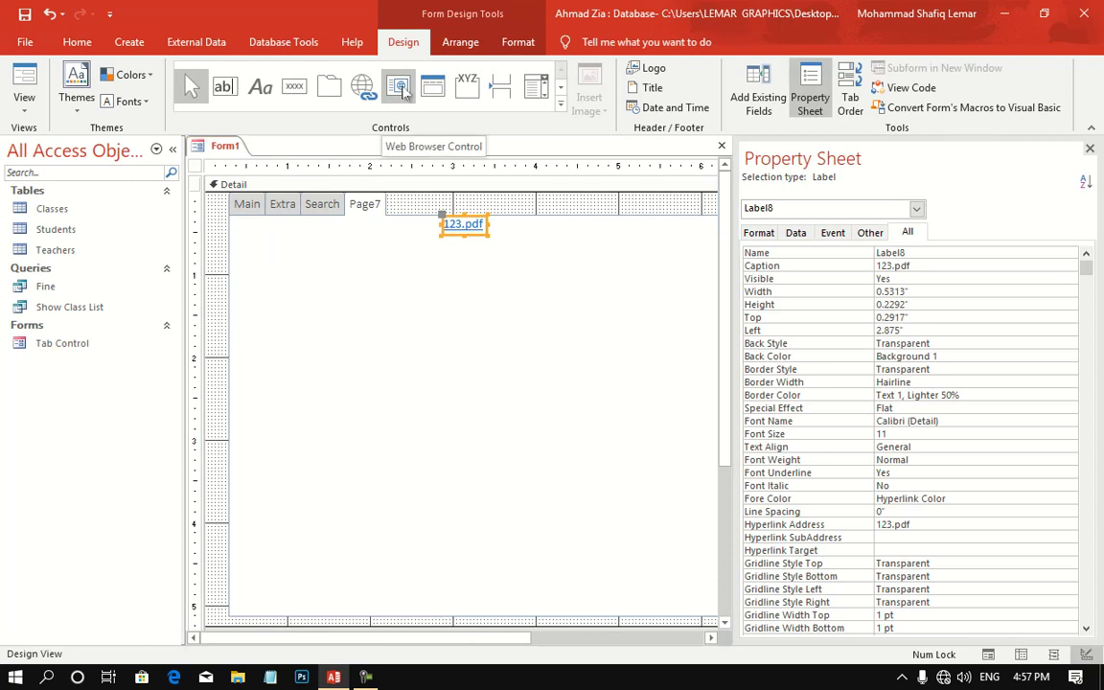
{"action": "right_click", "coordinate": [370, 210]}
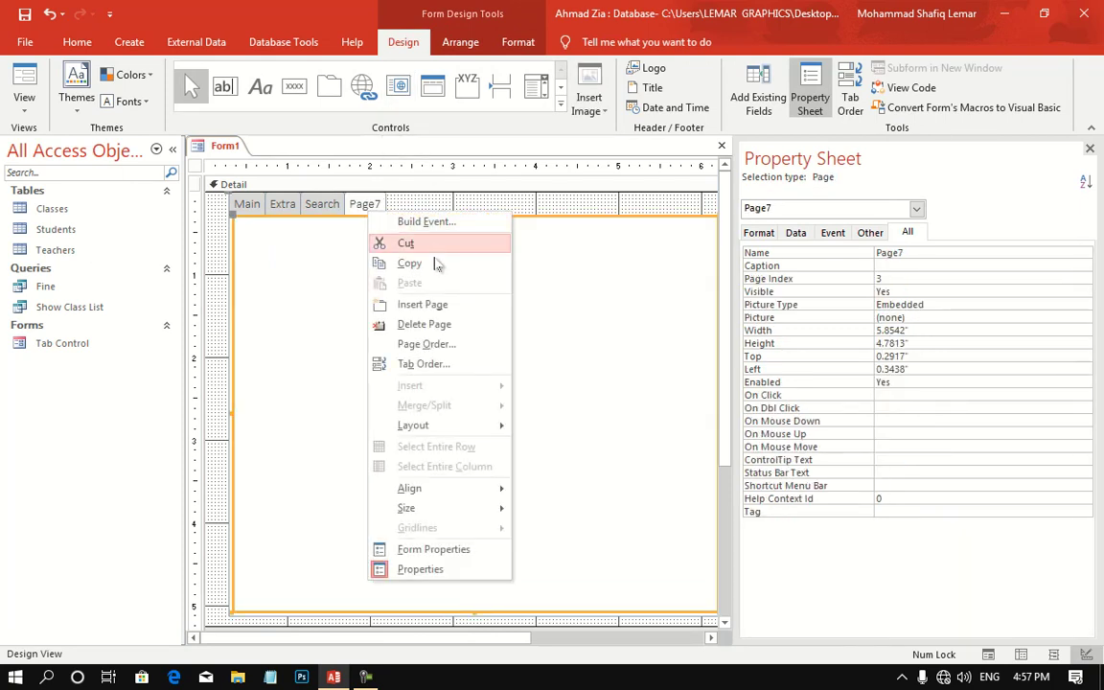
{"action": "left_click", "coordinate": [431, 305]}
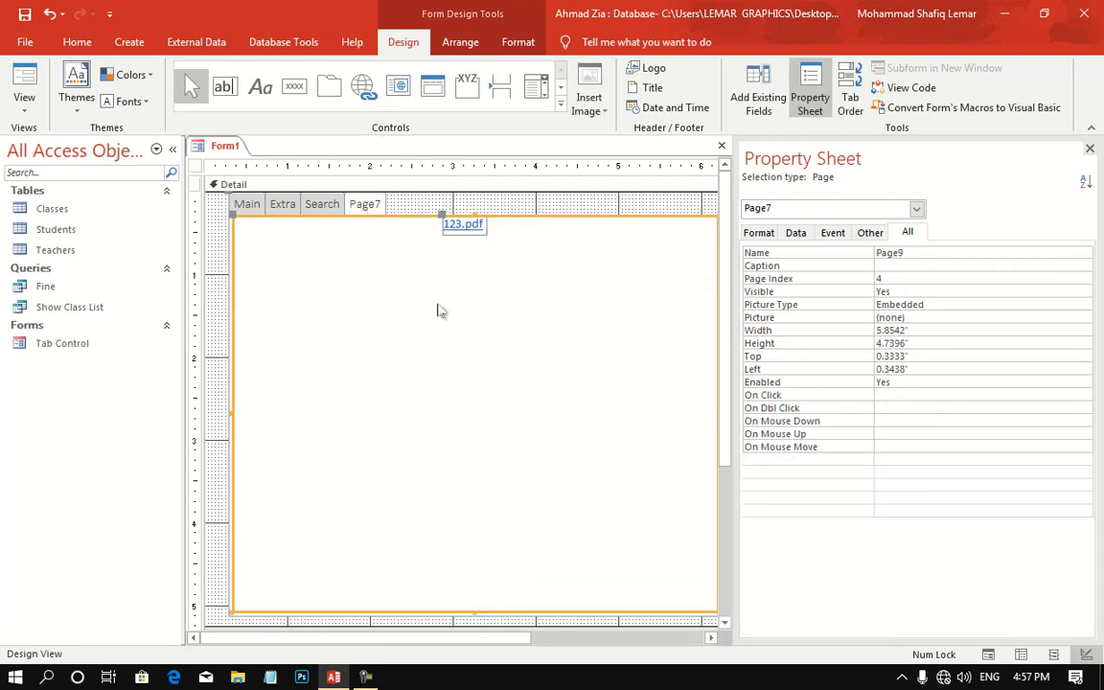
- Draw a page-filling web browser control on Page9 pointing to a Facebook address, then test in Form View
{"action": "left_click", "coordinate": [399, 86]}
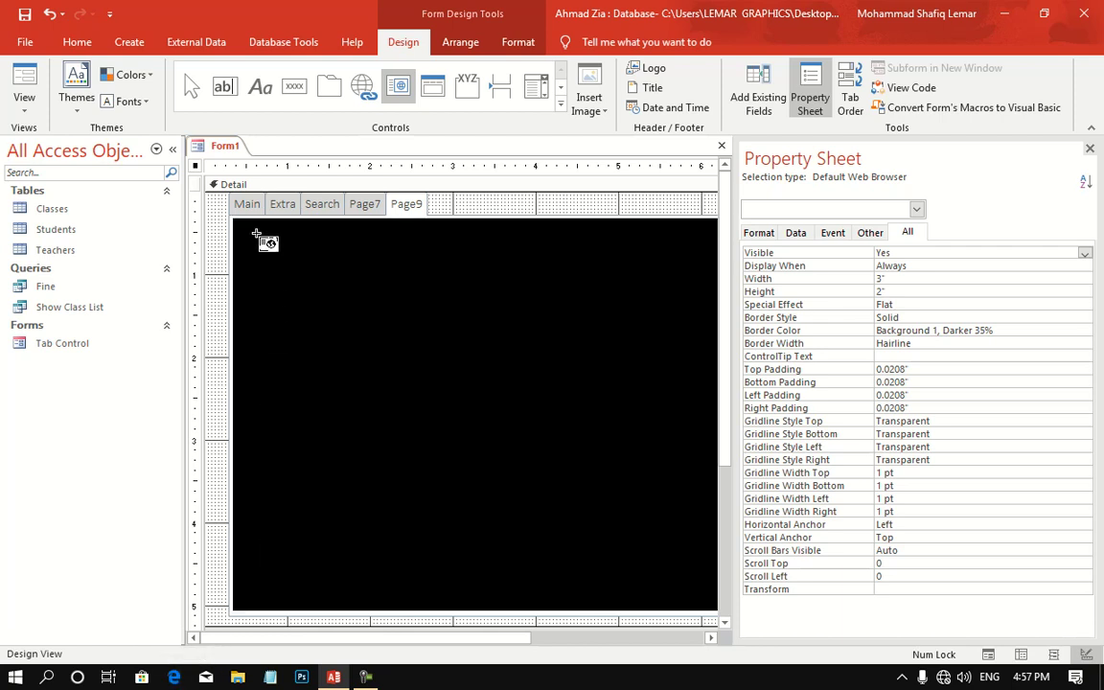
{"action": "left_click_drag", "start_coordinate": [250, 230], "coordinate": [705, 564]}
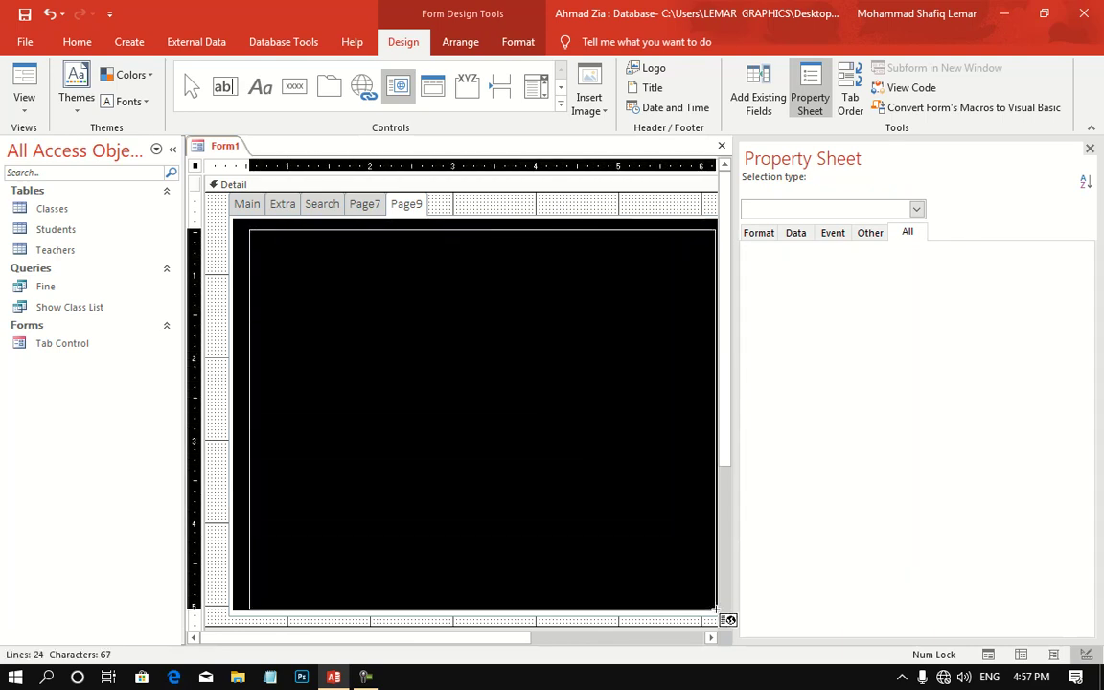
{"action": "left_click_drag", "start_coordinate": [704, 563], "coordinate": [717, 610]}
{"action": "type", "text": "htt"}
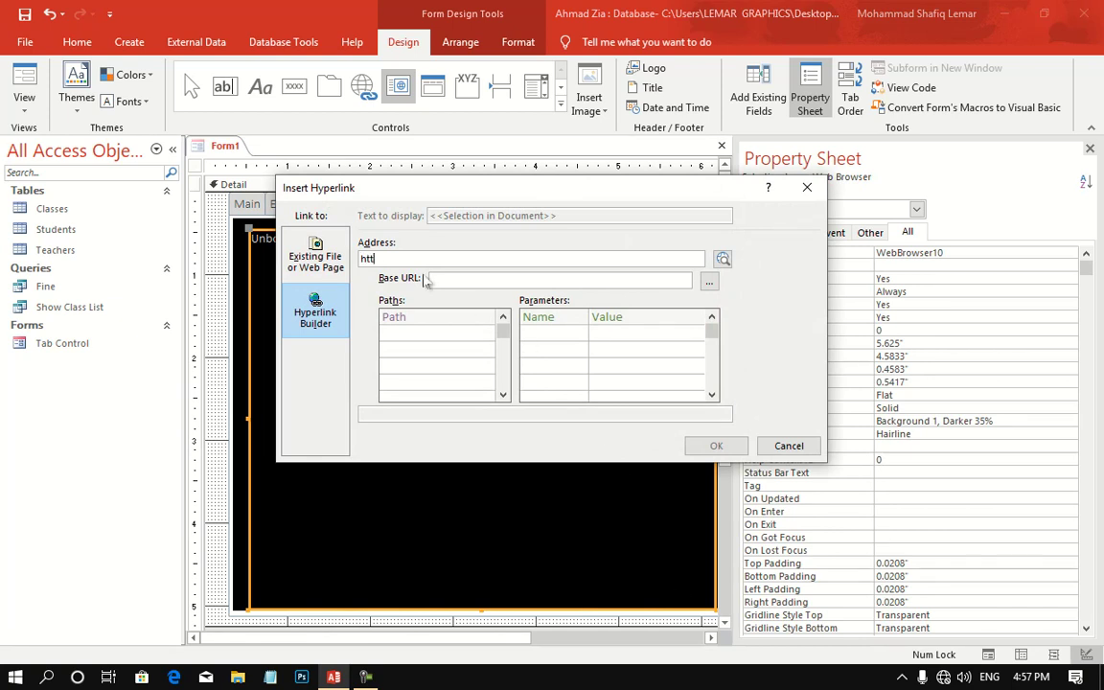
{"action": "type", "text": "ps://"}
{"action": "type", "text": "www."}
{"action": "type", "text": "fa"}
{"action": "type", "text": "cebook.com/le"}
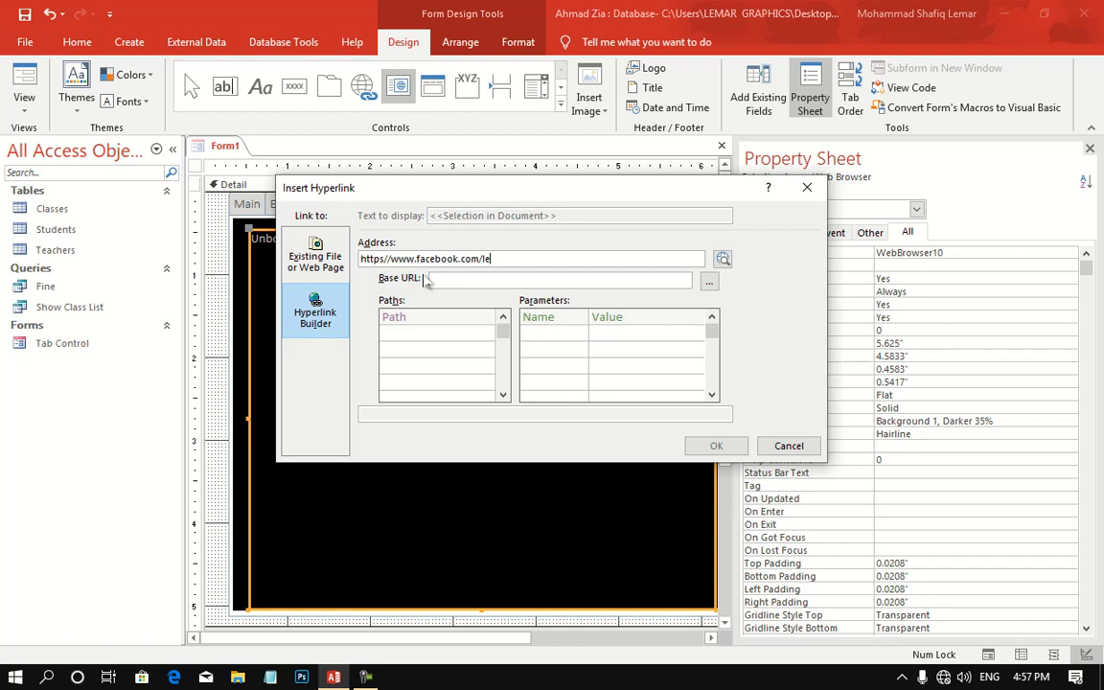
{"action": "type", "text": "marmsl1"}
{"action": "left_click", "coordinate": [594, 279]}
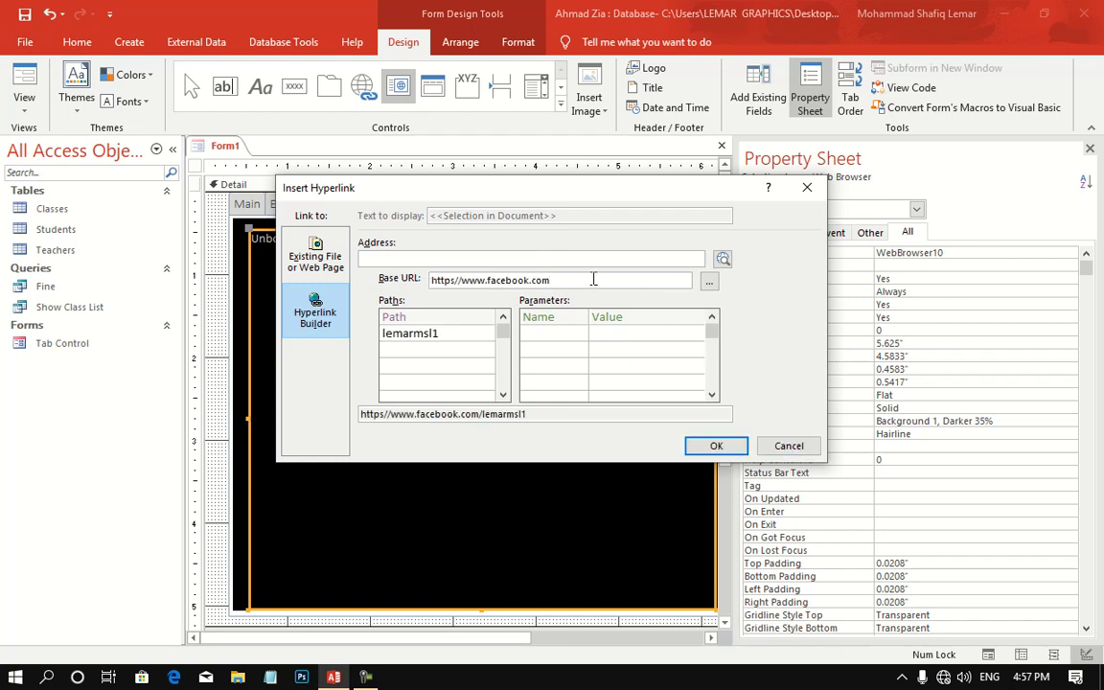
{"action": "left_click", "coordinate": [710, 445]}
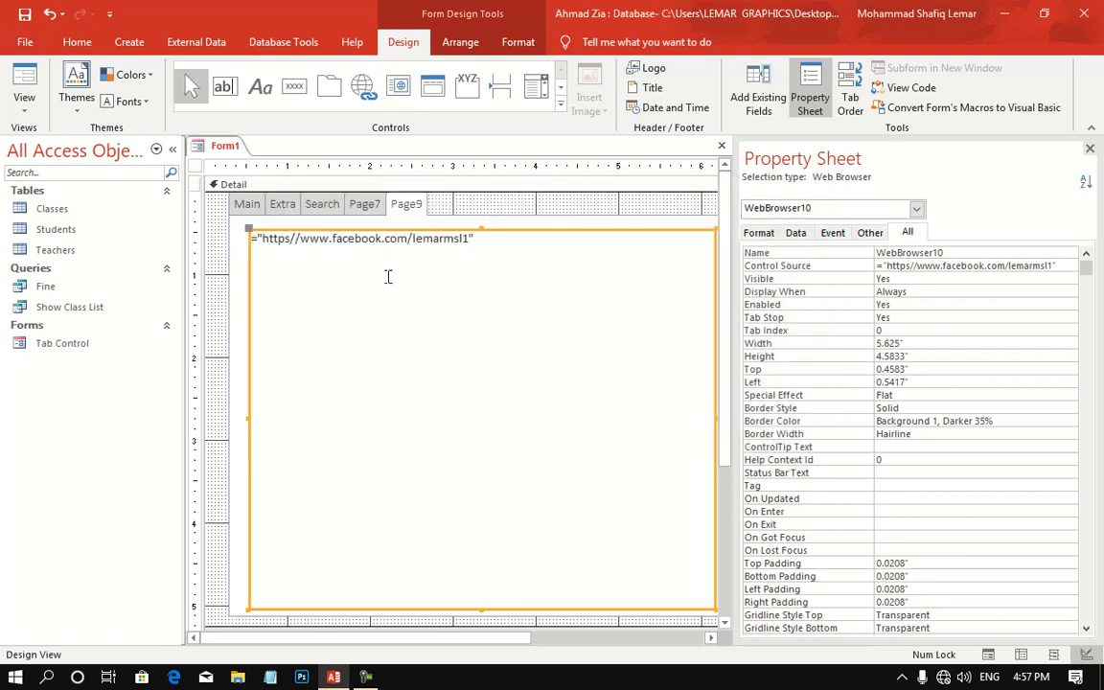
{"action": "left_click", "coordinate": [24, 81]}
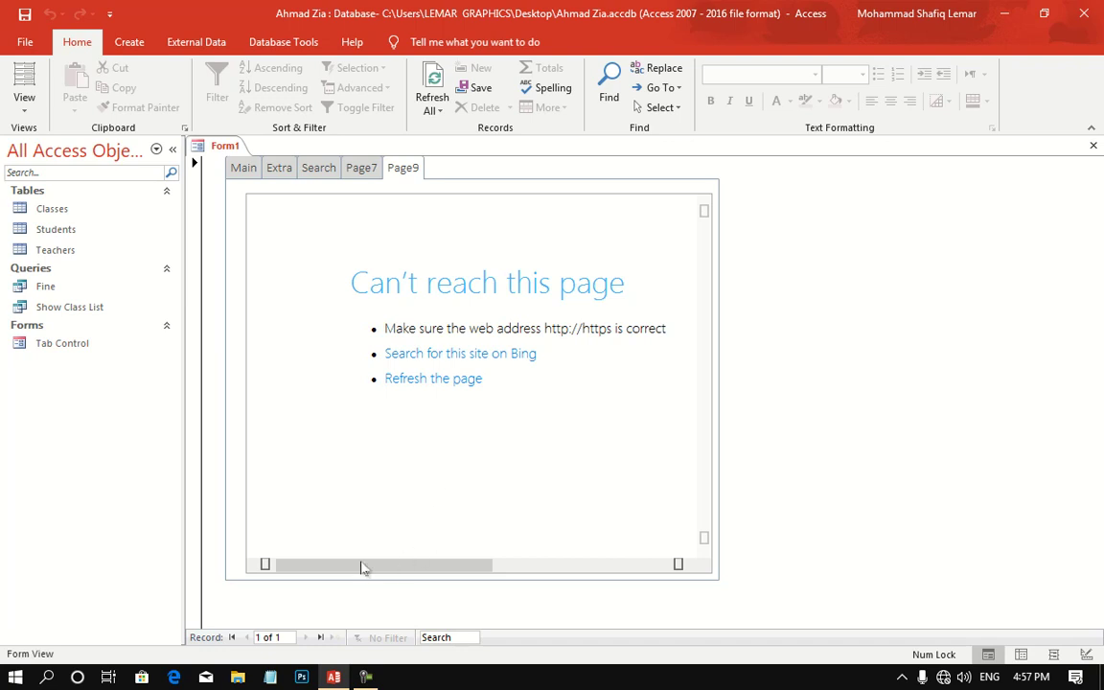
- Scroll the Page9 web browser control sideways
{"action": "mouse_move", "coordinate": [363, 564]}
{"action": "left_mouse_down"}
{"action": "mouse_move", "coordinate": [500, 564]}
{"action": "mouse_move", "coordinate": [350, 569]}
{"action": "left_mouse_up"}
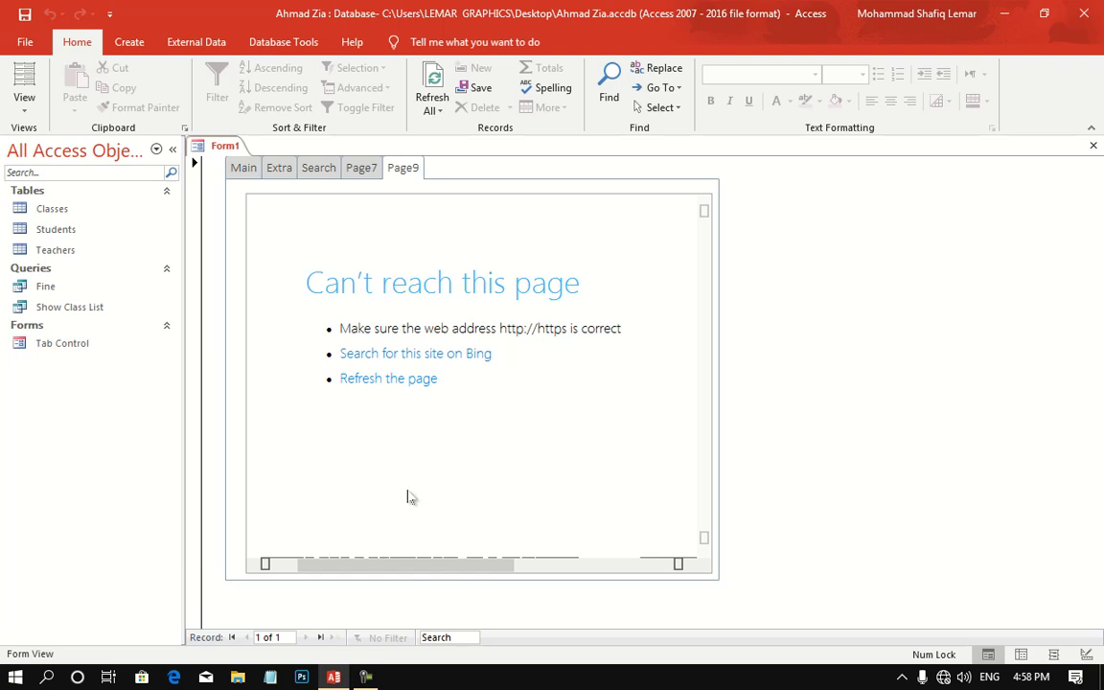
- Switch Form1 from Form View to Design View
{"action": "right_click", "coordinate": [465, 169]}
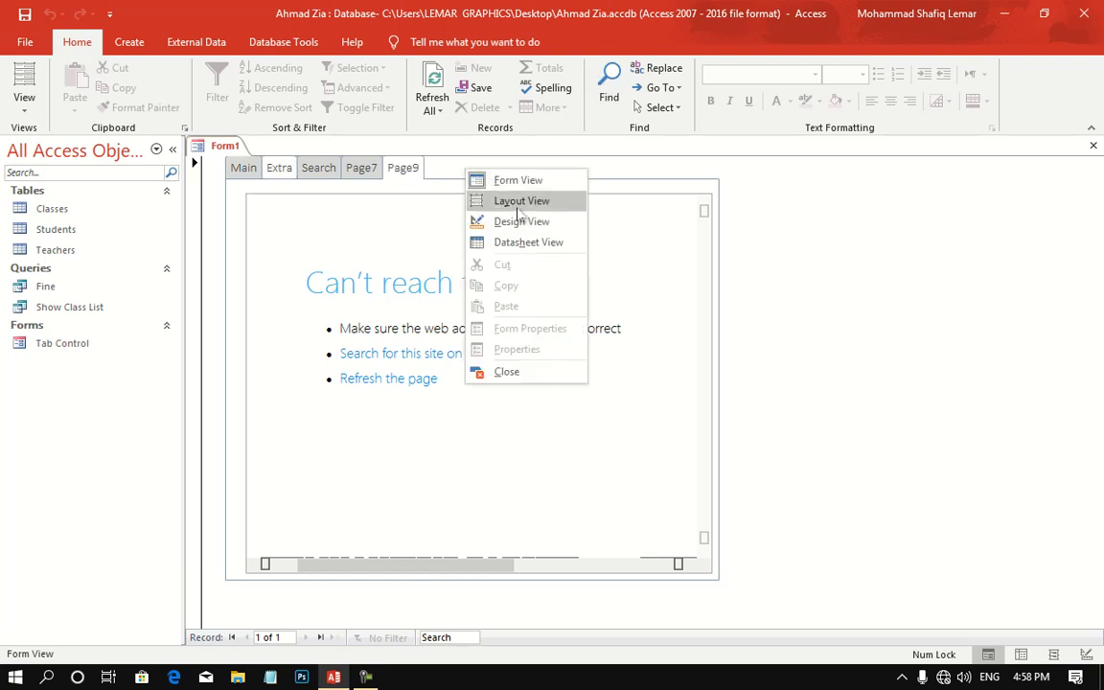
{"action": "left_click", "coordinate": [519, 221]}
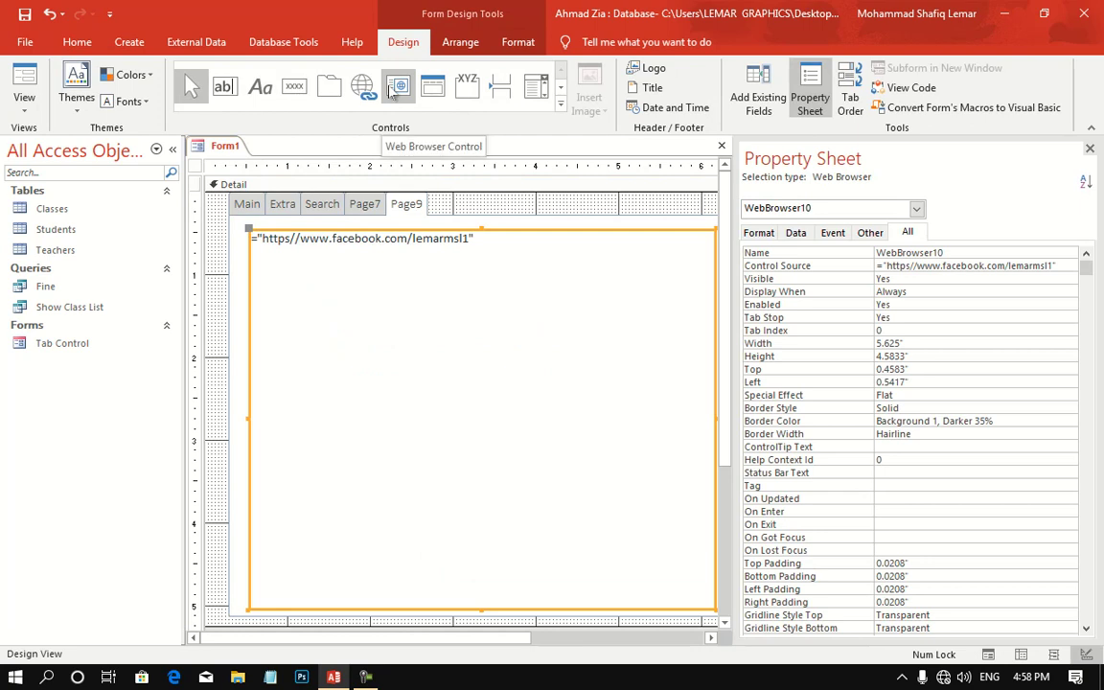
{"action": "left_click", "coordinate": [561, 102]}
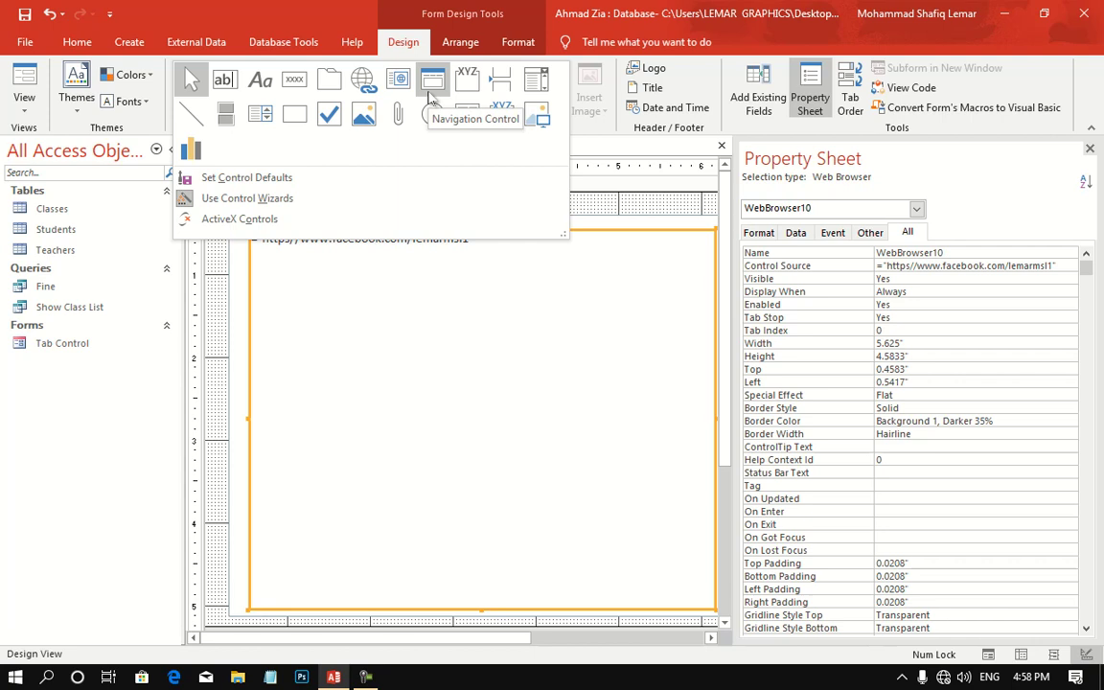
{"action": "left_click", "coordinate": [55, 388]}
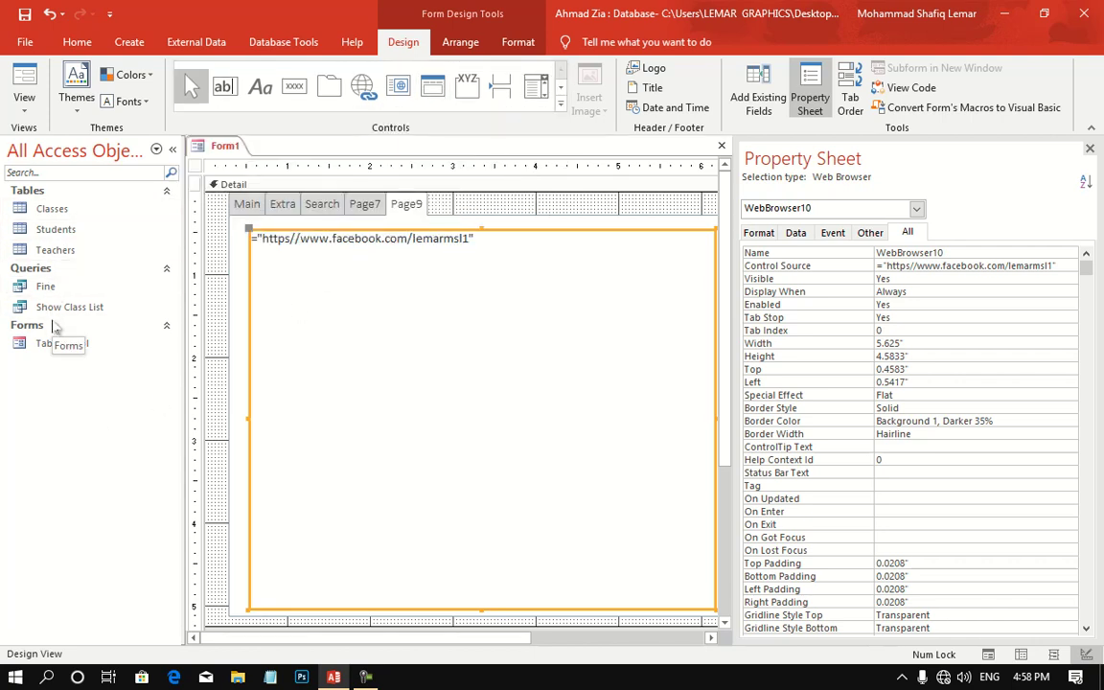
- Insert a new Page11 tab and draw a navigation control on it
{"action": "right_click", "coordinate": [422, 205]}
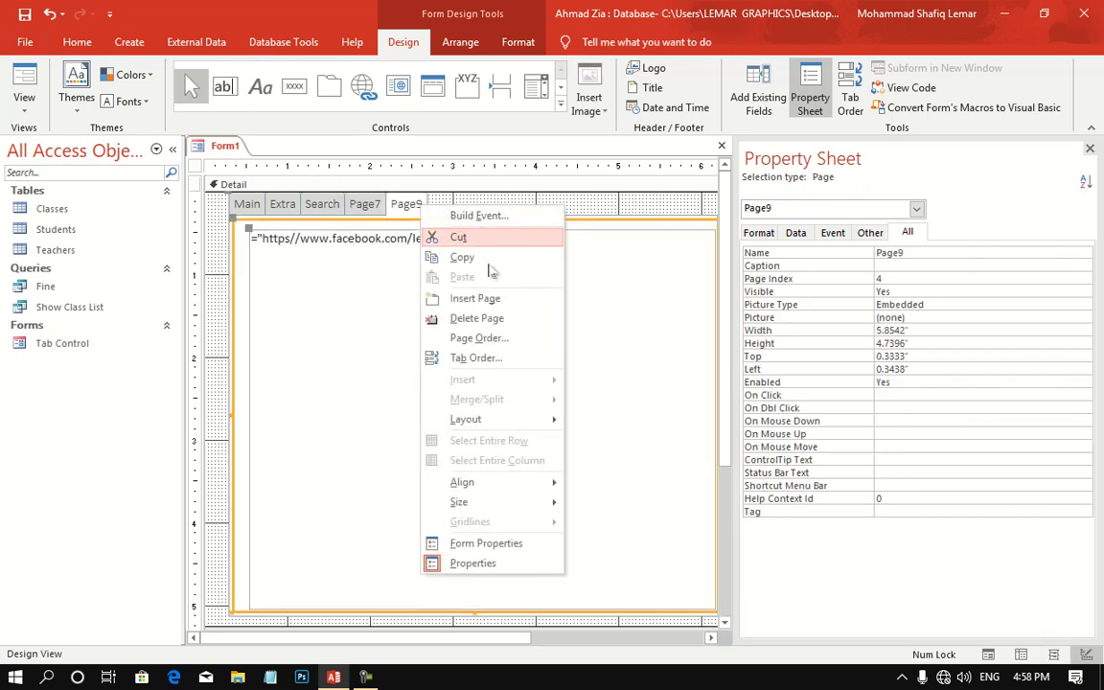
{"action": "left_click", "coordinate": [491, 298]}
{"action": "left_click", "coordinate": [433, 86]}
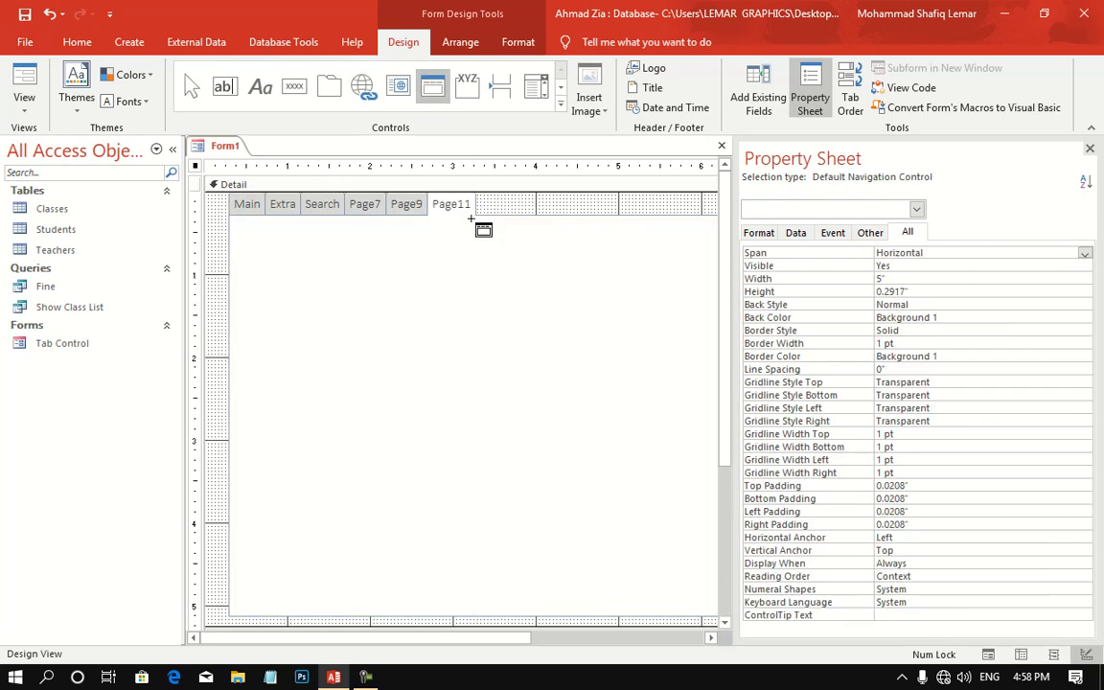
{"action": "left_click_drag", "start_coordinate": [269, 258], "coordinate": [564, 513]}
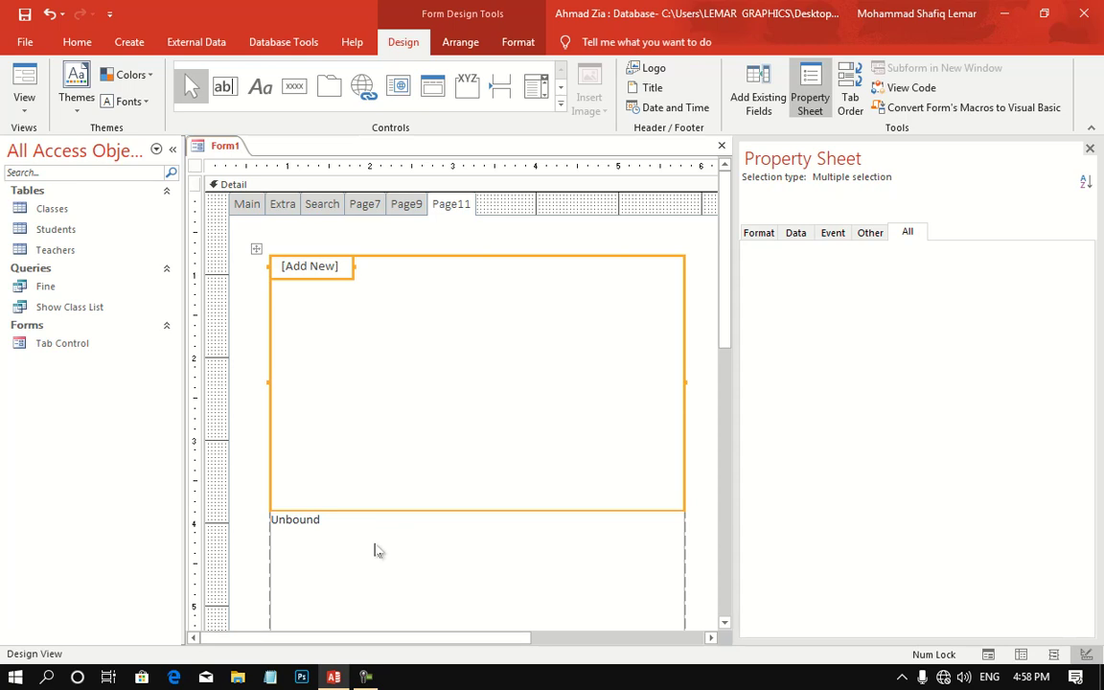
- Preview the Page11 navigation control in Form View
{"action": "left_click", "coordinate": [24, 85]}
{"action": "left_click", "coordinate": [446, 169]}
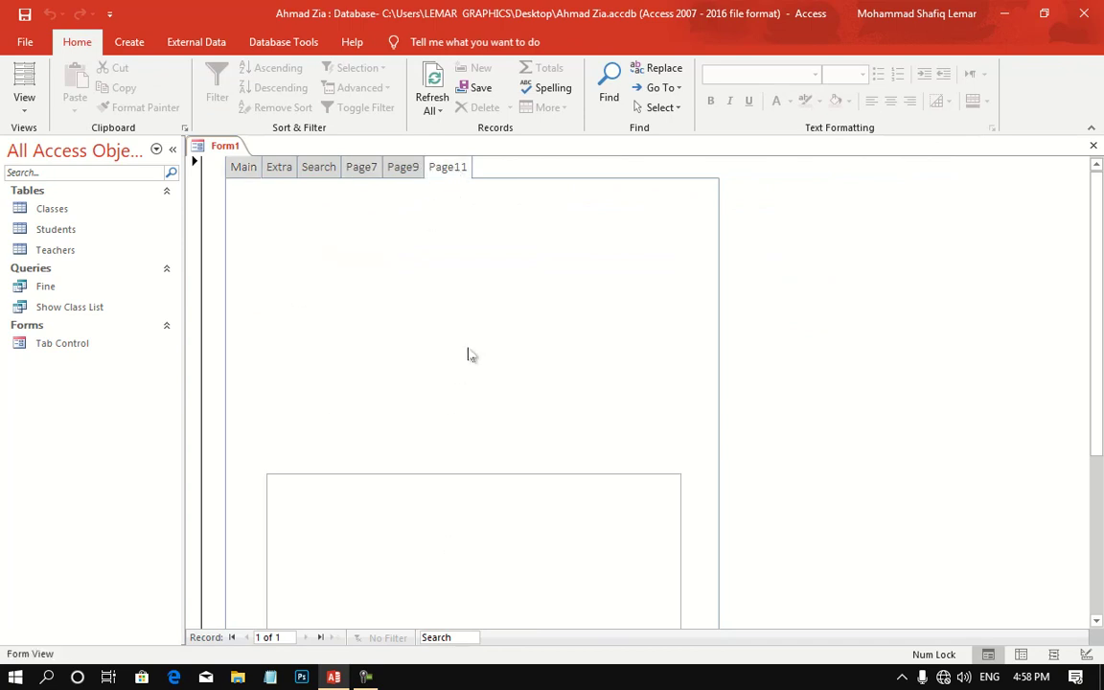
{"action": "scroll", "coordinate": [316, 432], "scroll_direction": "down", "scroll_amount": 3}
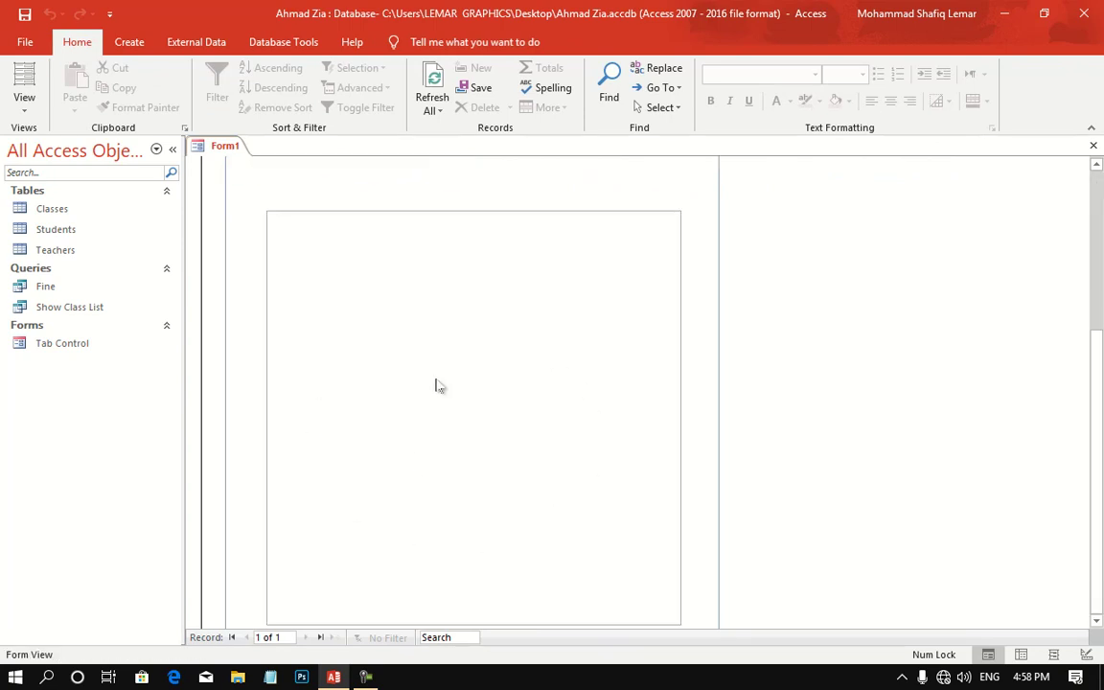
{"action": "scroll", "coordinate": [642, 354], "scroll_direction": "up", "scroll_amount": 3}
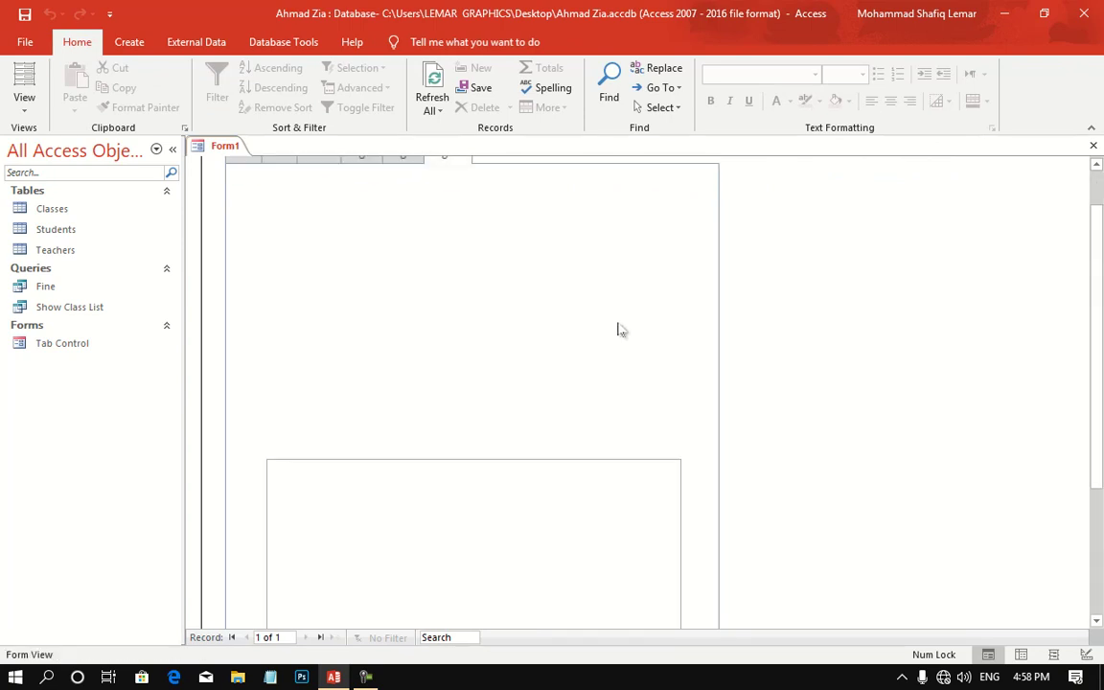
- Return Form1 to Design View and expand the Controls gallery
{"action": "right_click", "coordinate": [586, 278]}
{"action": "left_click", "coordinate": [644, 322]}
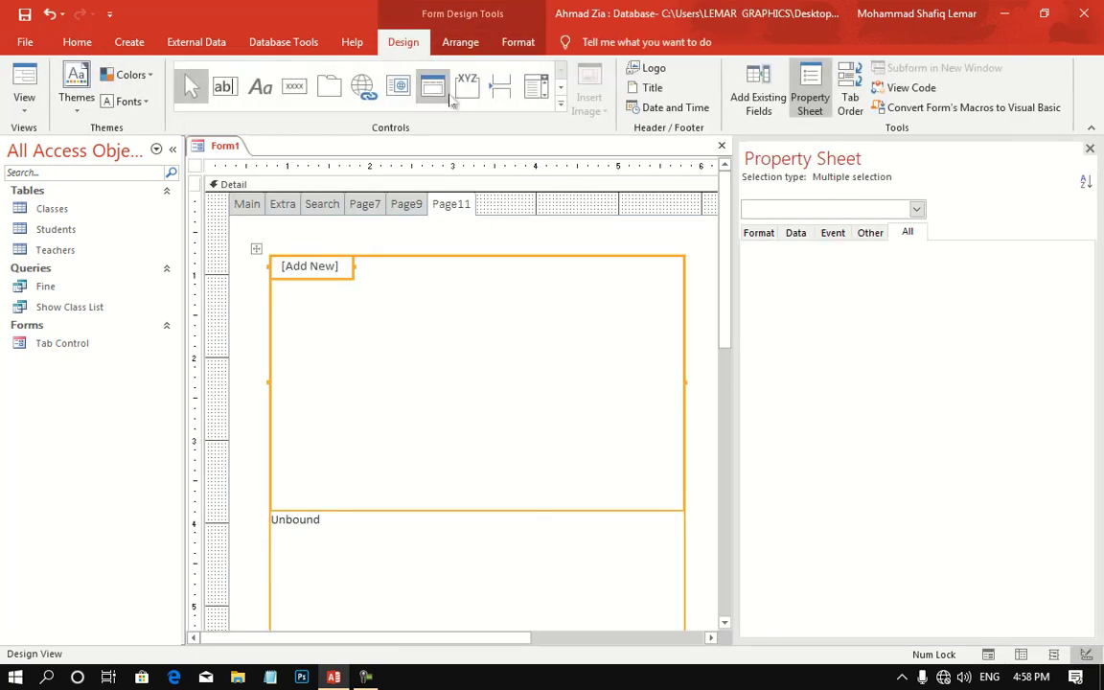
{"action": "left_click", "coordinate": [505, 106]}
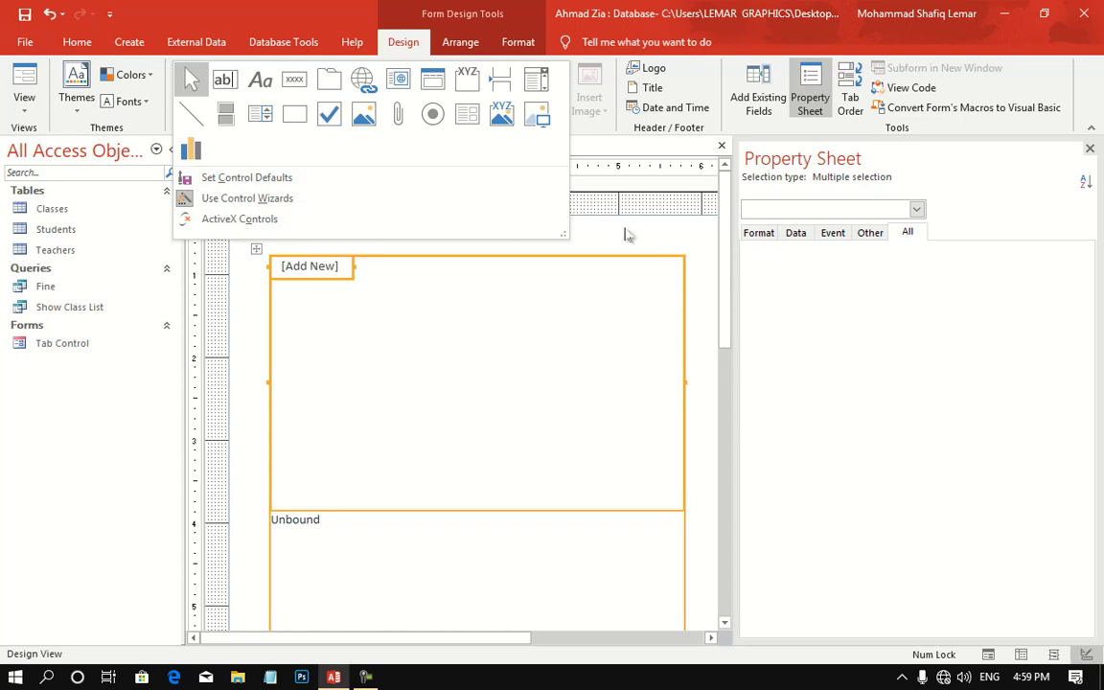
- Insert another page, Page17, into the tab control
{"action": "left_click", "coordinate": [471, 207]}
{"action": "right_click", "coordinate": [470, 208]}
{"action": "left_click", "coordinate": [559, 301]}
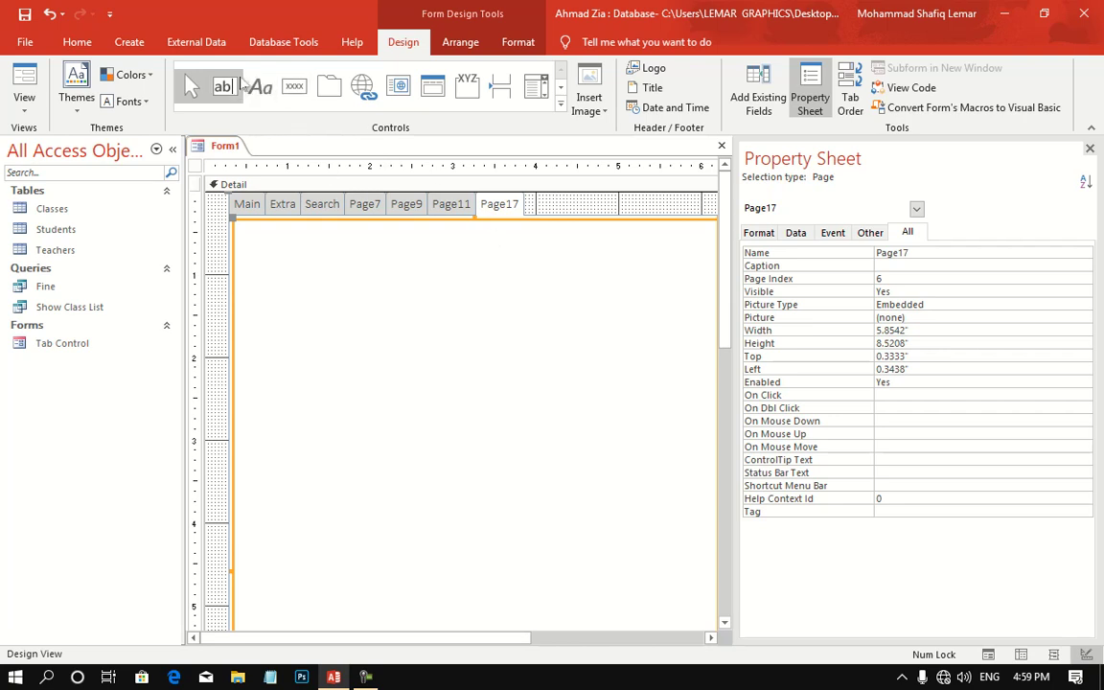
- Draw an option group on Page17
{"action": "left_click", "coordinate": [561, 103]}
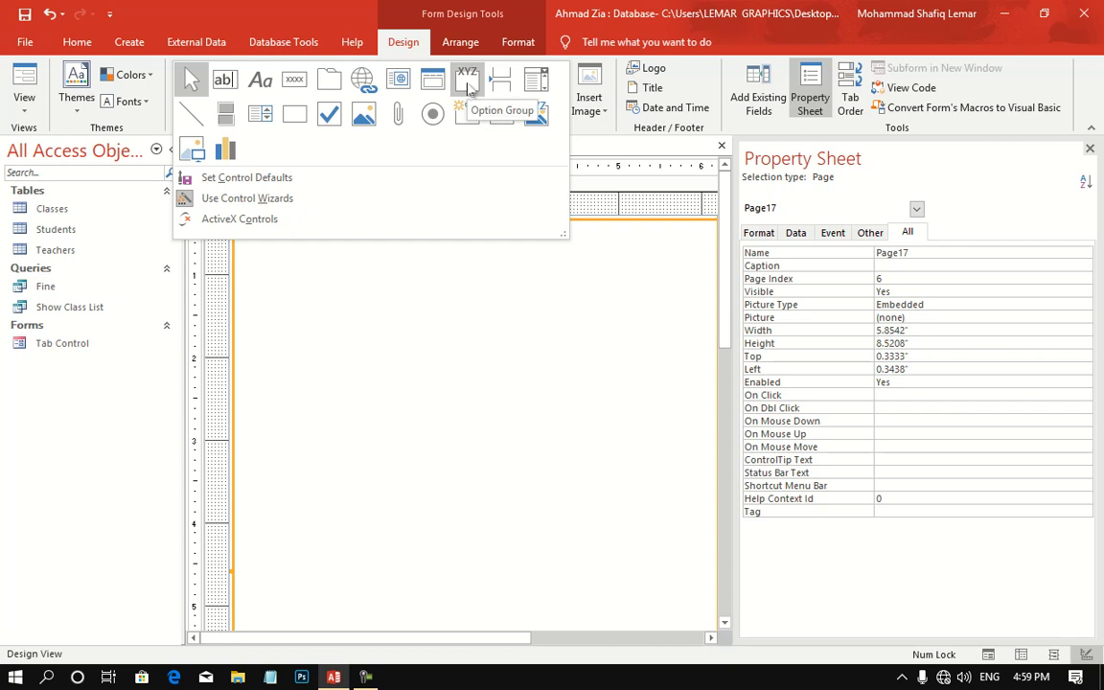
{"action": "left_click", "coordinate": [468, 88]}
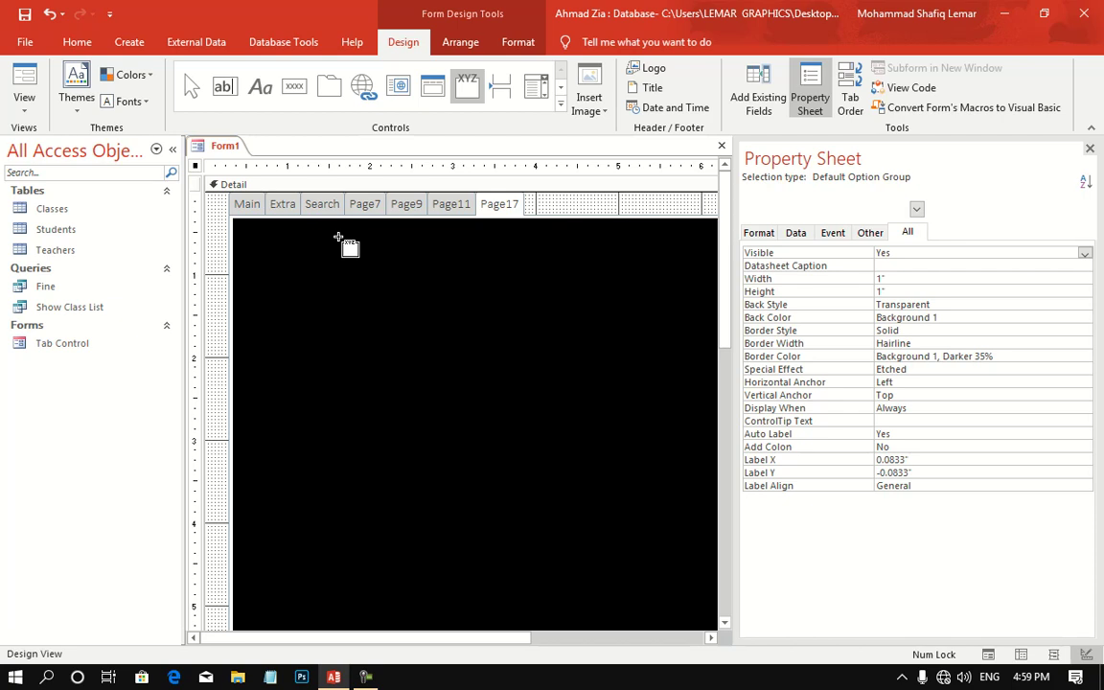
{"action": "left_click_drag", "start_coordinate": [334, 239], "coordinate": [518, 419]}
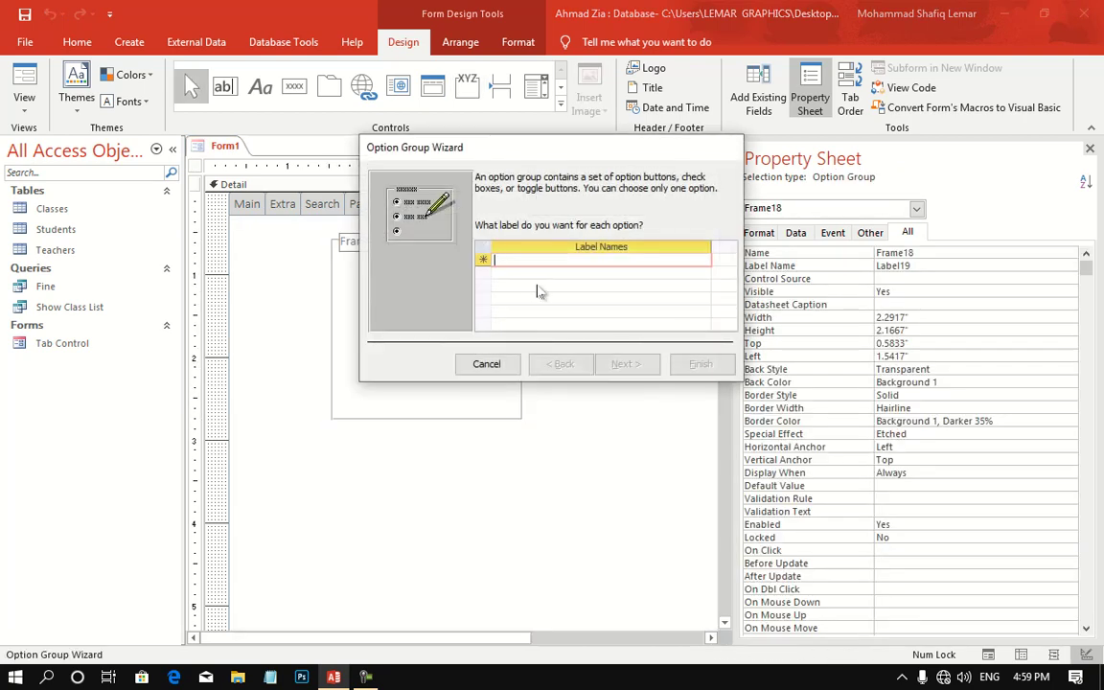
- Enter Red, Black and Blue as the option group's labels
{"action": "type", "text": "Red"}
{"action": "key", "text": "Return"}
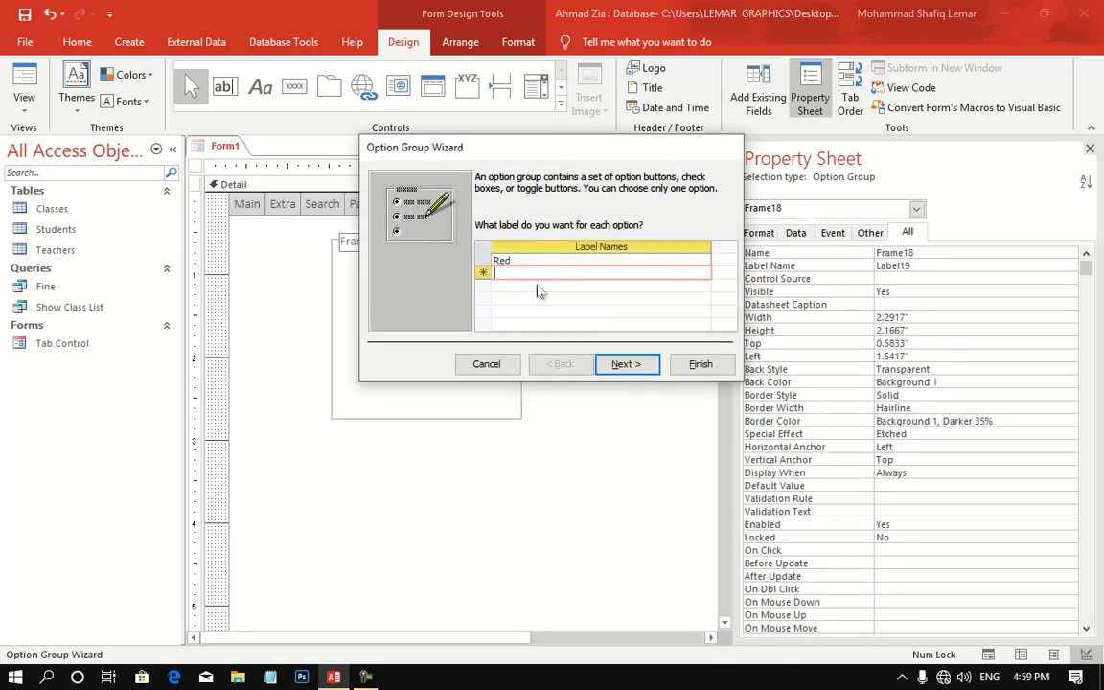
{"action": "type", "text": "Black"}
{"action": "key", "text": "Return"}
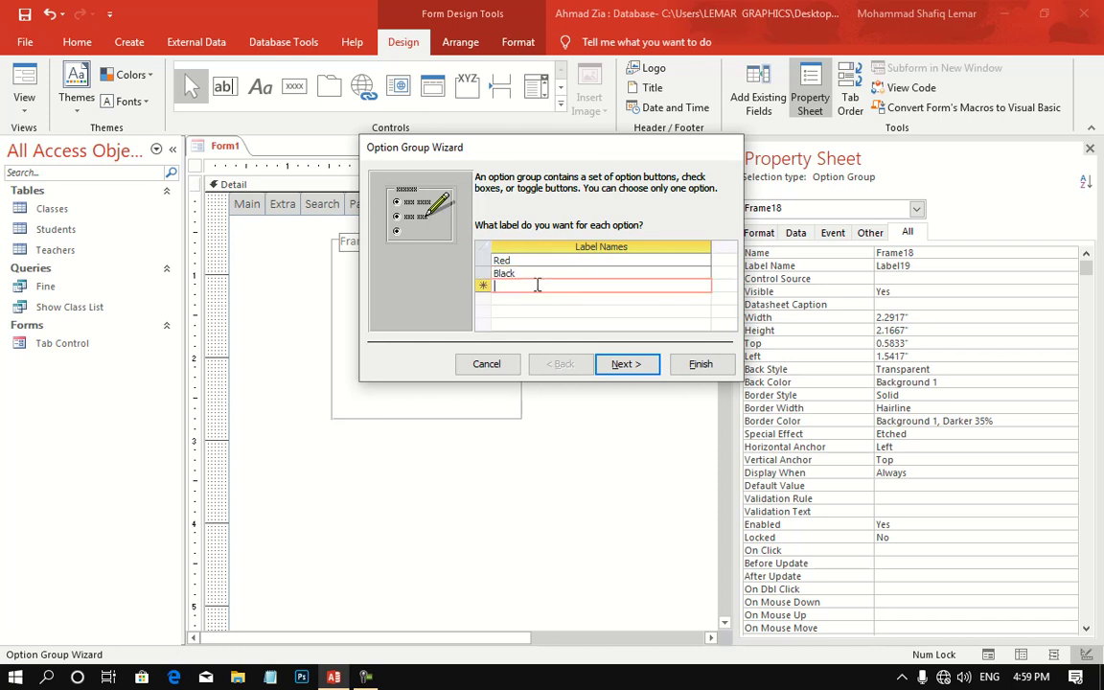
{"action": "type", "text": "Blue"}
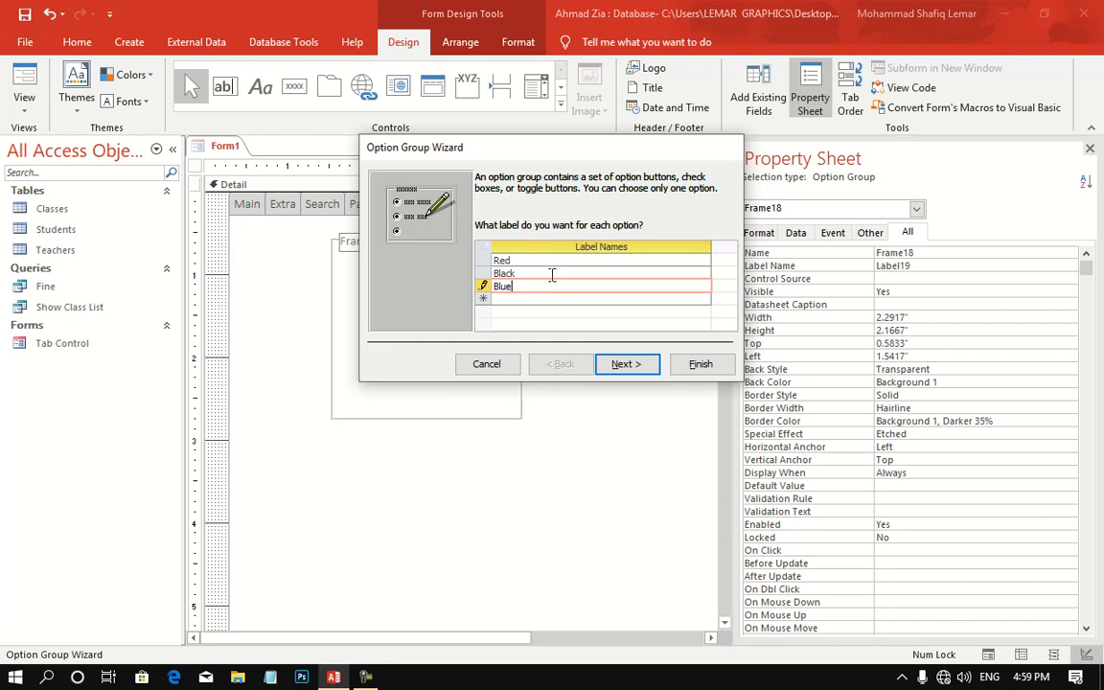
{"action": "left_click", "coordinate": [552, 274]}
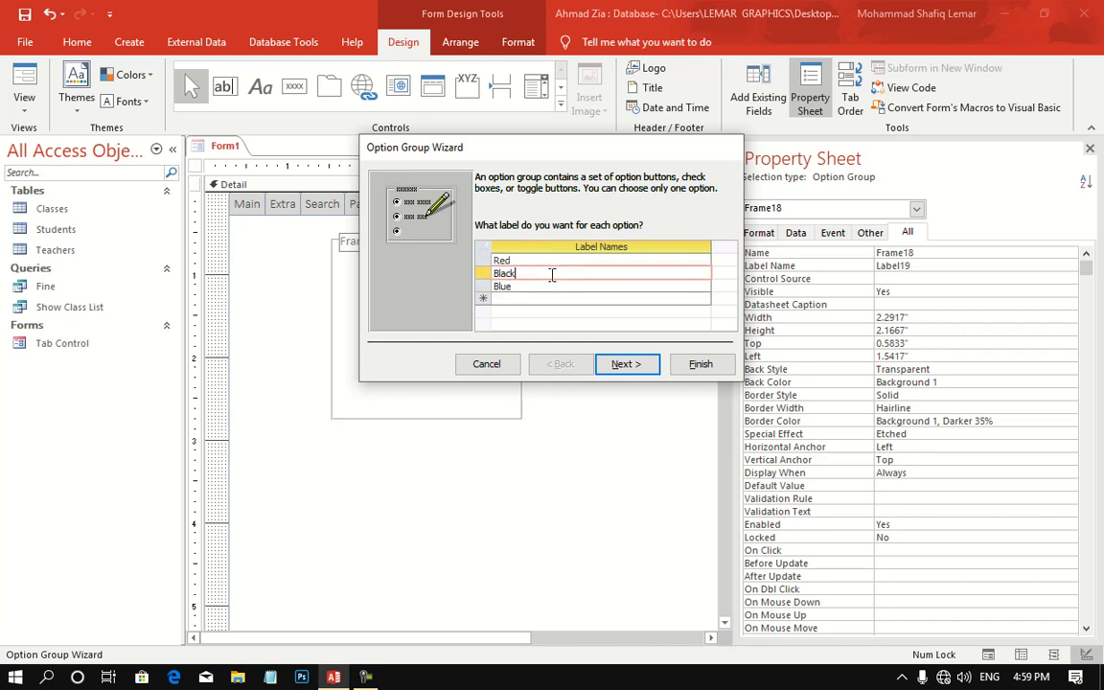
- Make Black the option group's default choice
{"action": "left_click", "coordinate": [618, 362]}
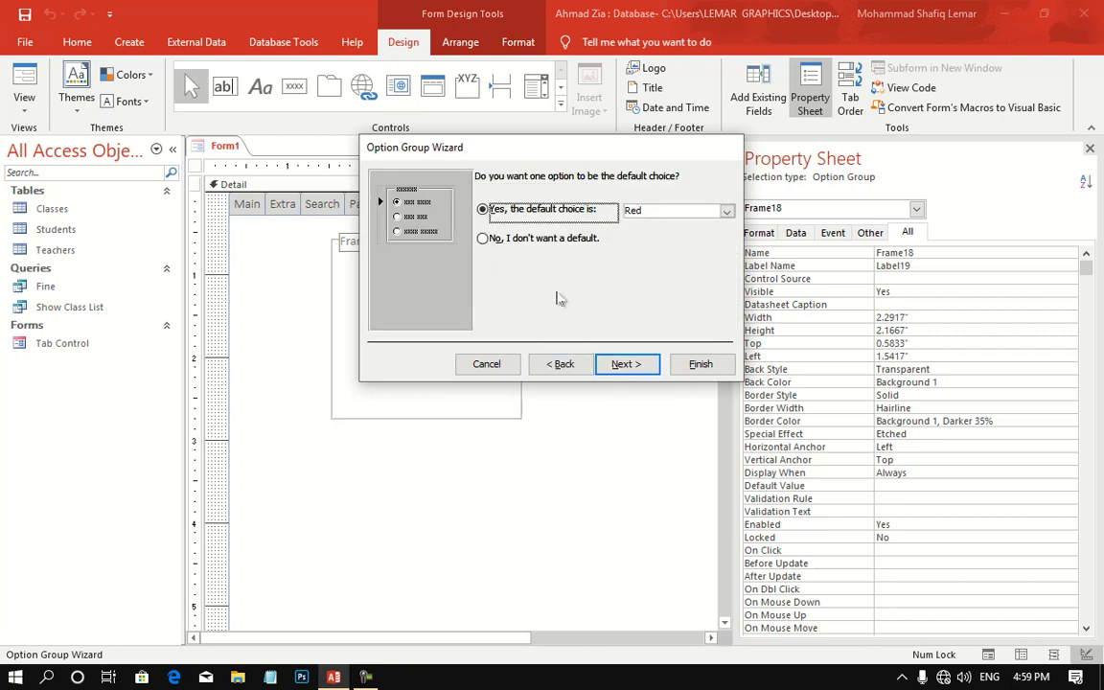
{"action": "left_click", "coordinate": [726, 211]}
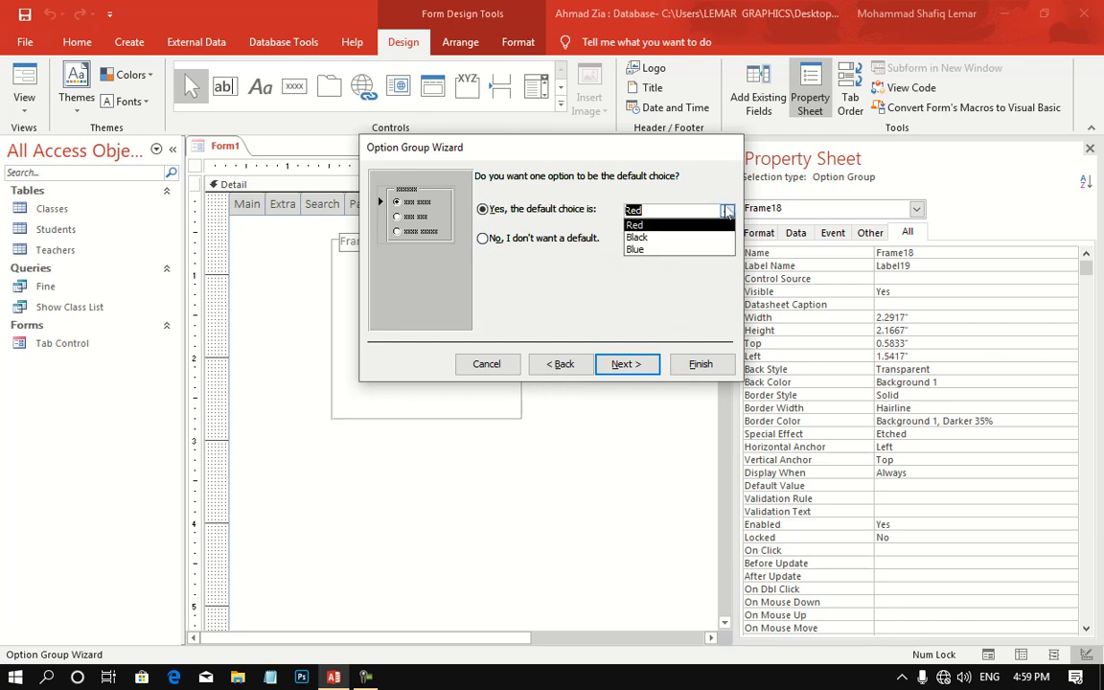
{"action": "left_click", "coordinate": [668, 238]}
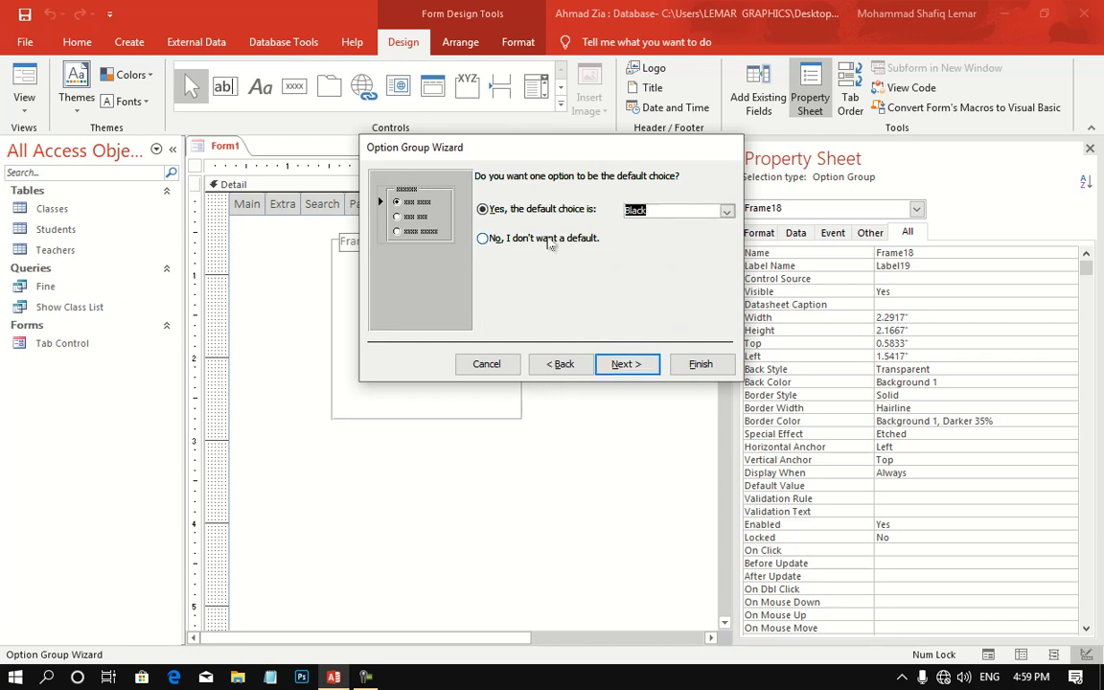
{"action": "left_click", "coordinate": [550, 244]}
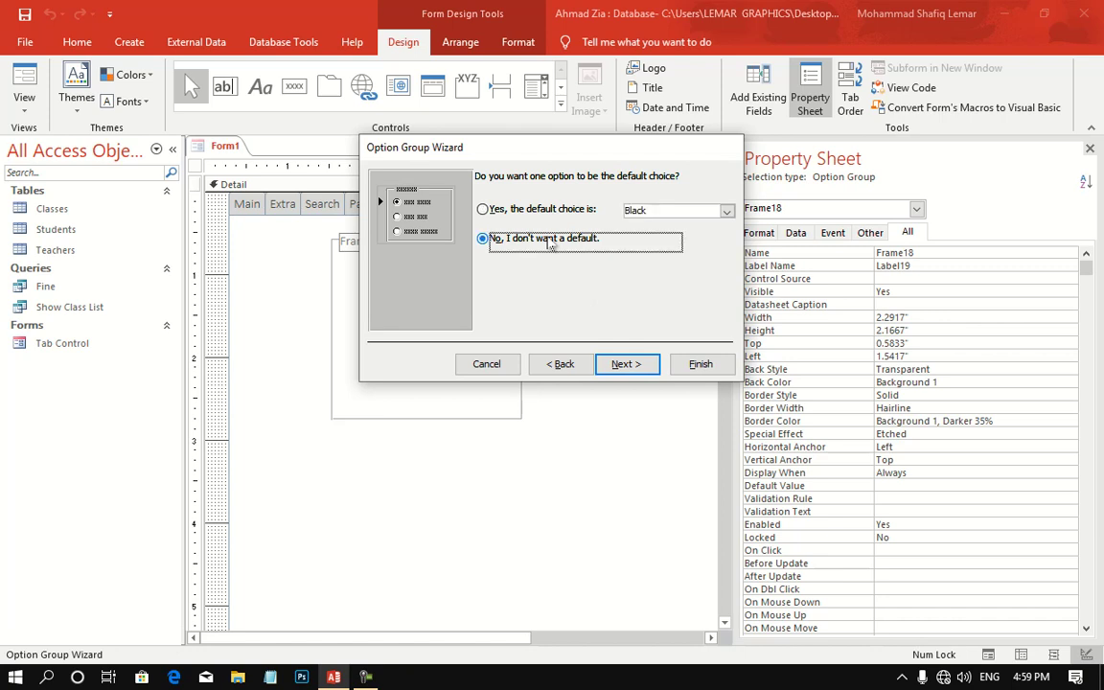
{"action": "left_click", "coordinate": [486, 209]}
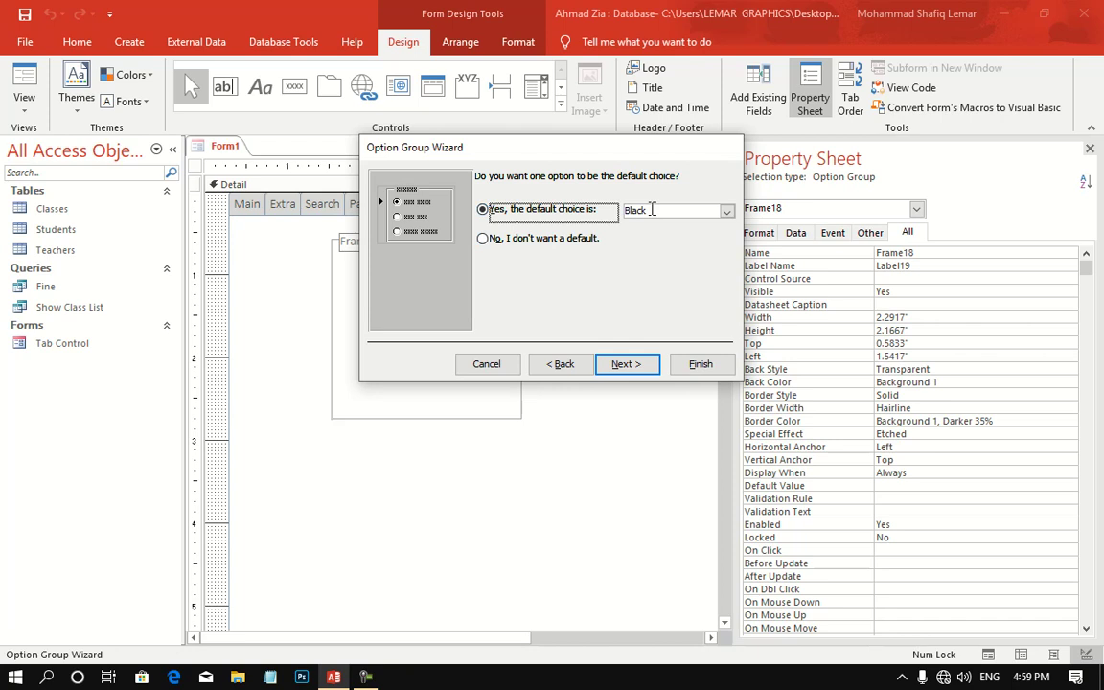
{"action": "left_click", "coordinate": [526, 238]}
{"action": "left_click", "coordinate": [522, 209]}
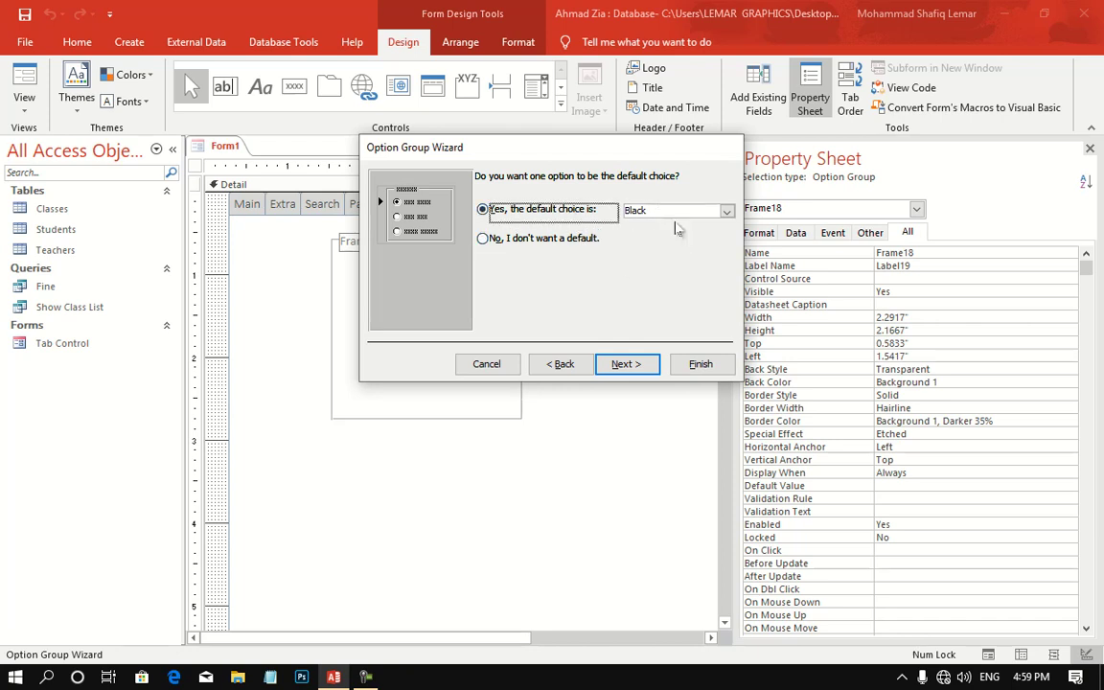
{"action": "left_click", "coordinate": [628, 366]}
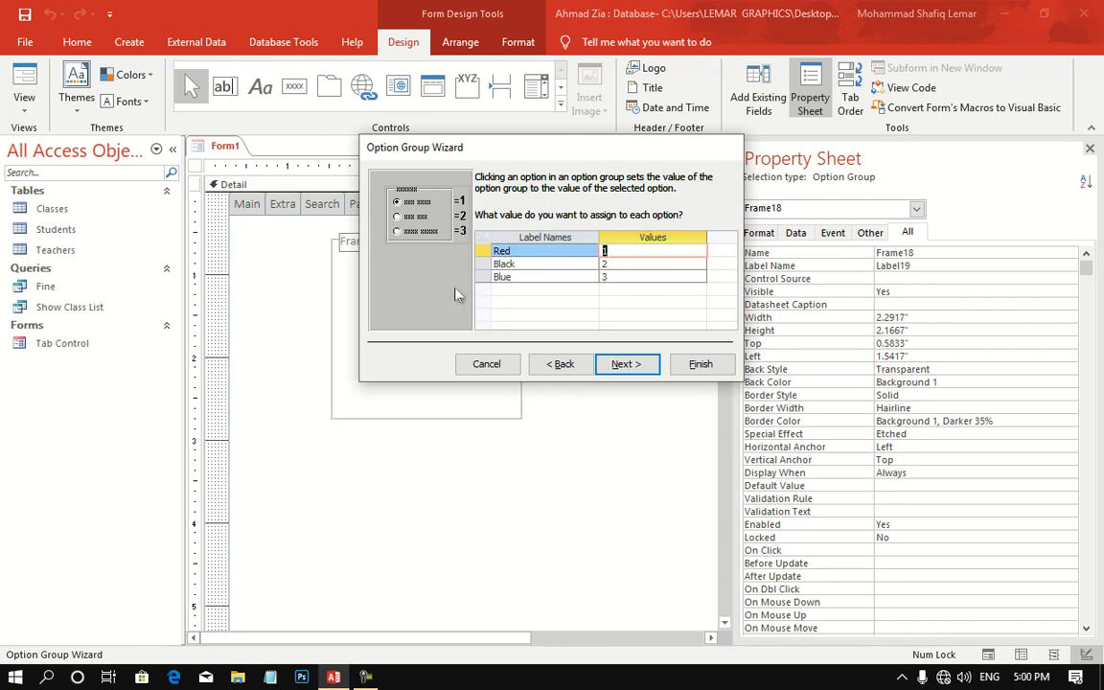
- Change Blue's option value to 67
{"action": "left_click", "coordinate": [619, 277]}
{"action": "type", "text": "3"}
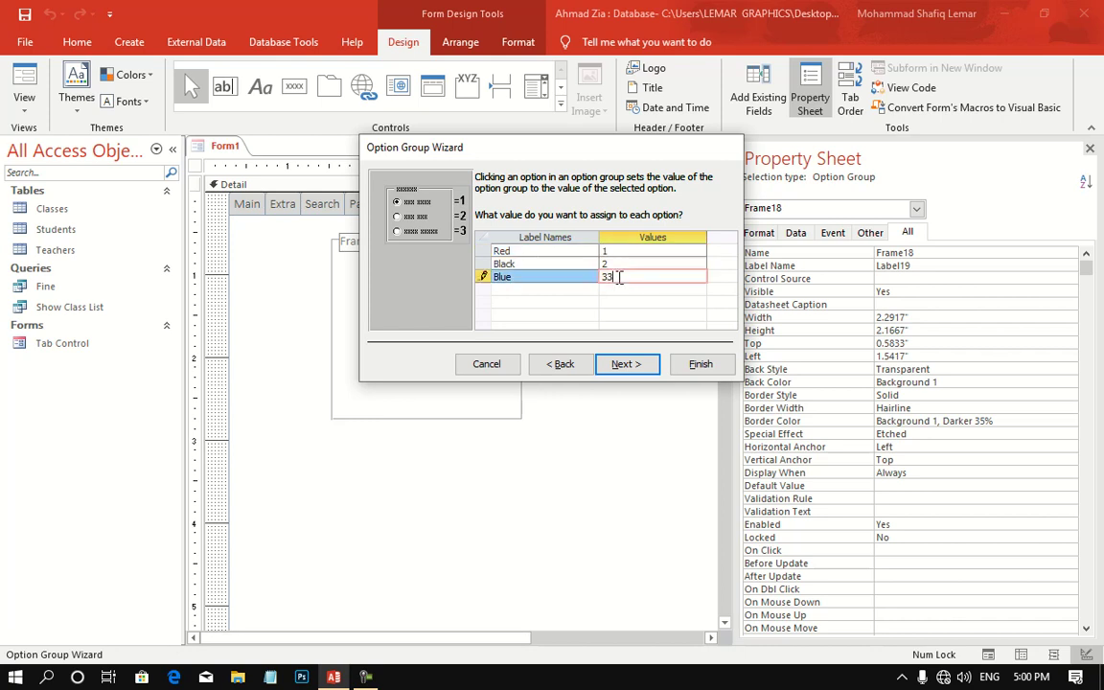
{"action": "left_click", "coordinate": [636, 264]}
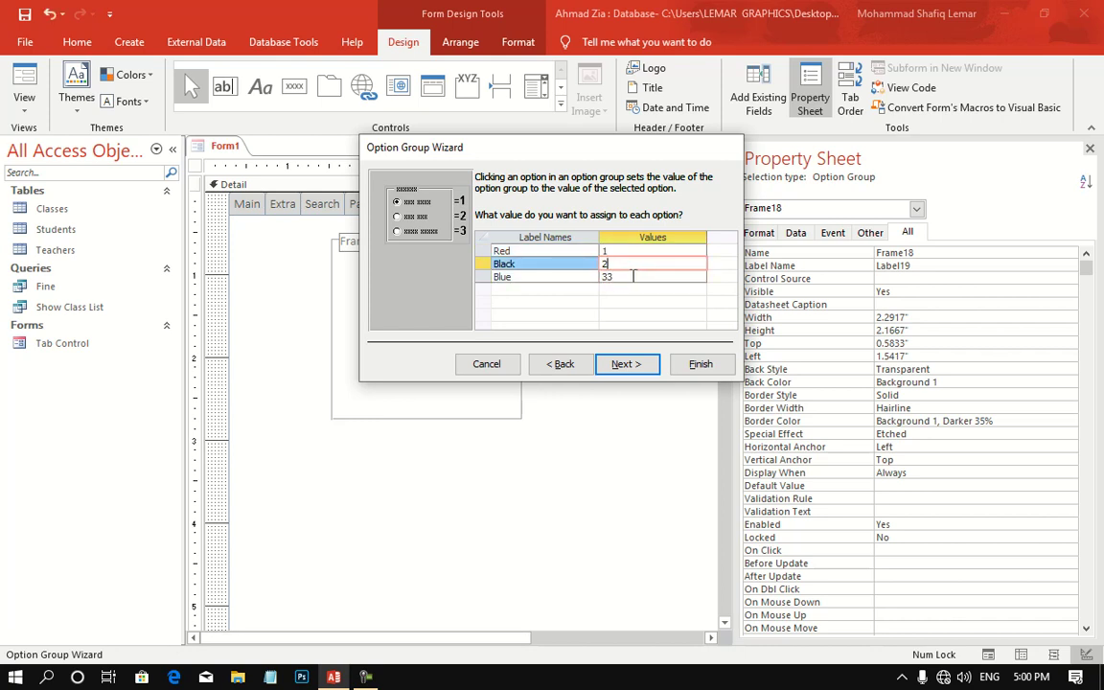
{"action": "key", "text": "Down"}
{"action": "type", "text": "6"}
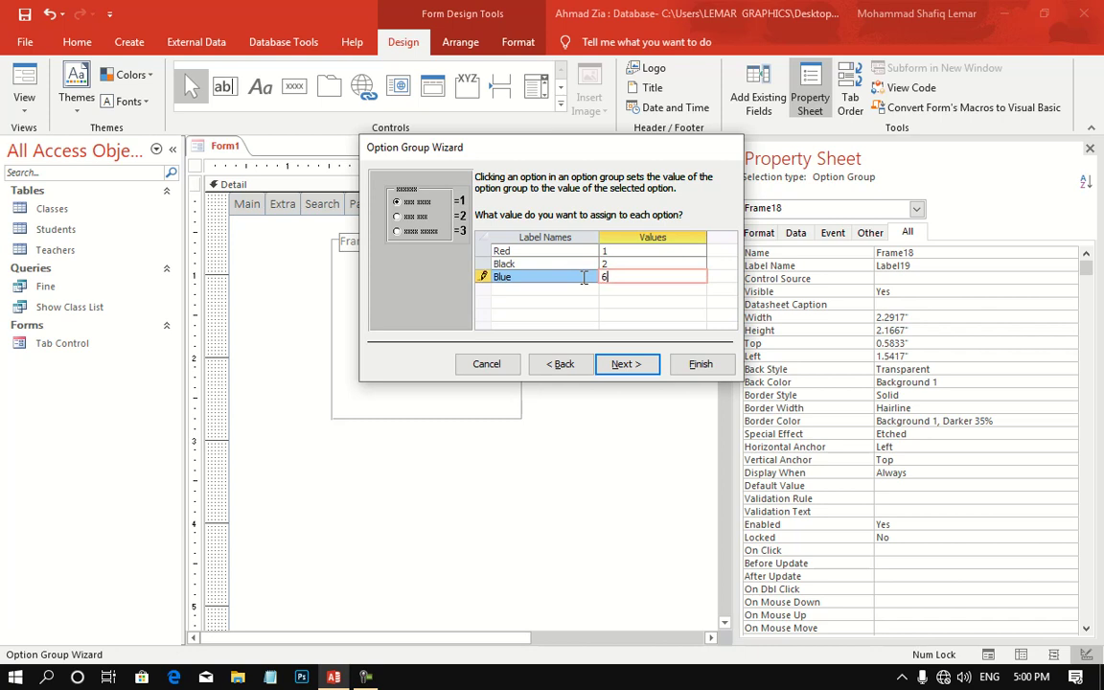
{"action": "type", "text": "7"}
{"action": "left_click", "coordinate": [646, 263]}
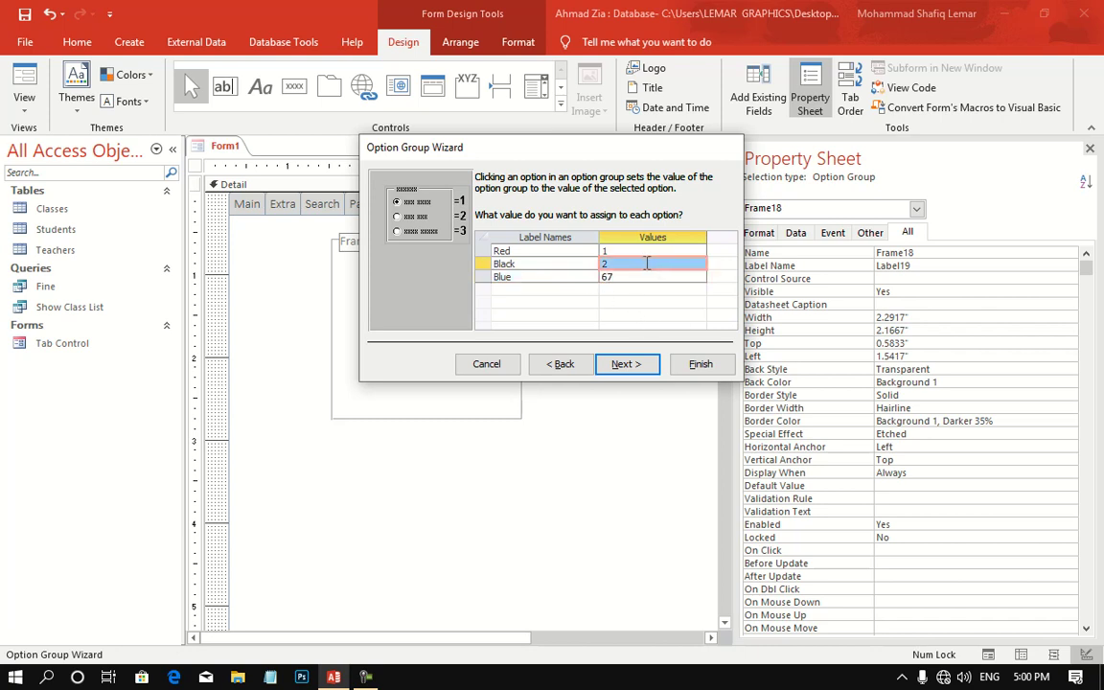
{"action": "left_click", "coordinate": [637, 364]}
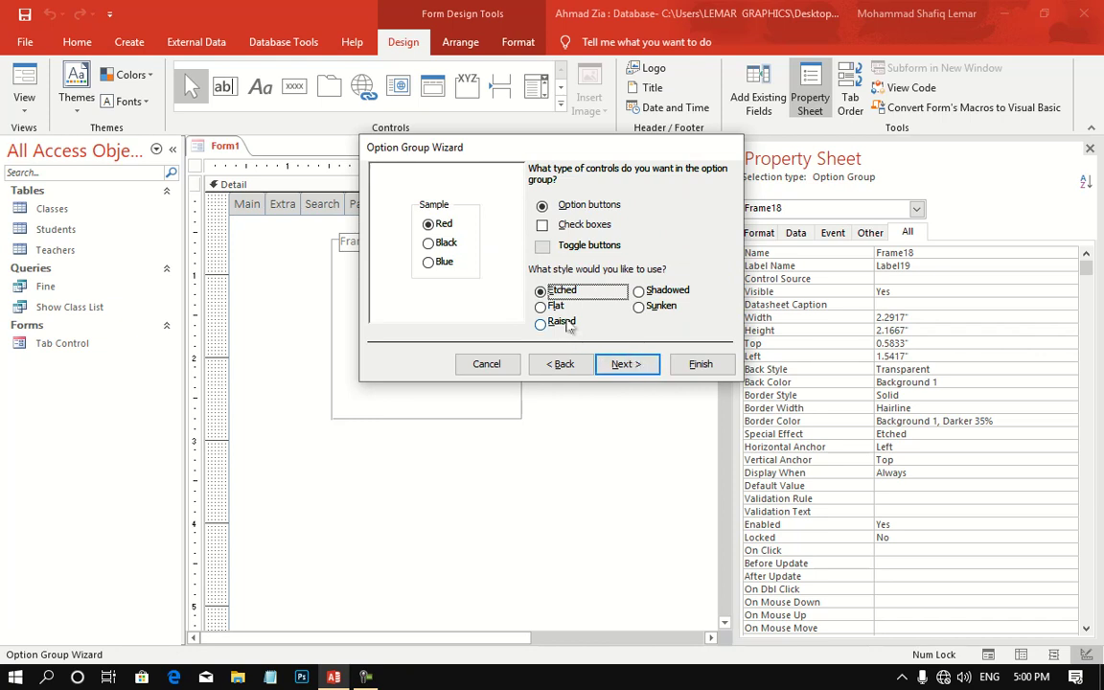
- Use check boxes with the Raised style and finish the option group
{"action": "left_click", "coordinate": [580, 225]}
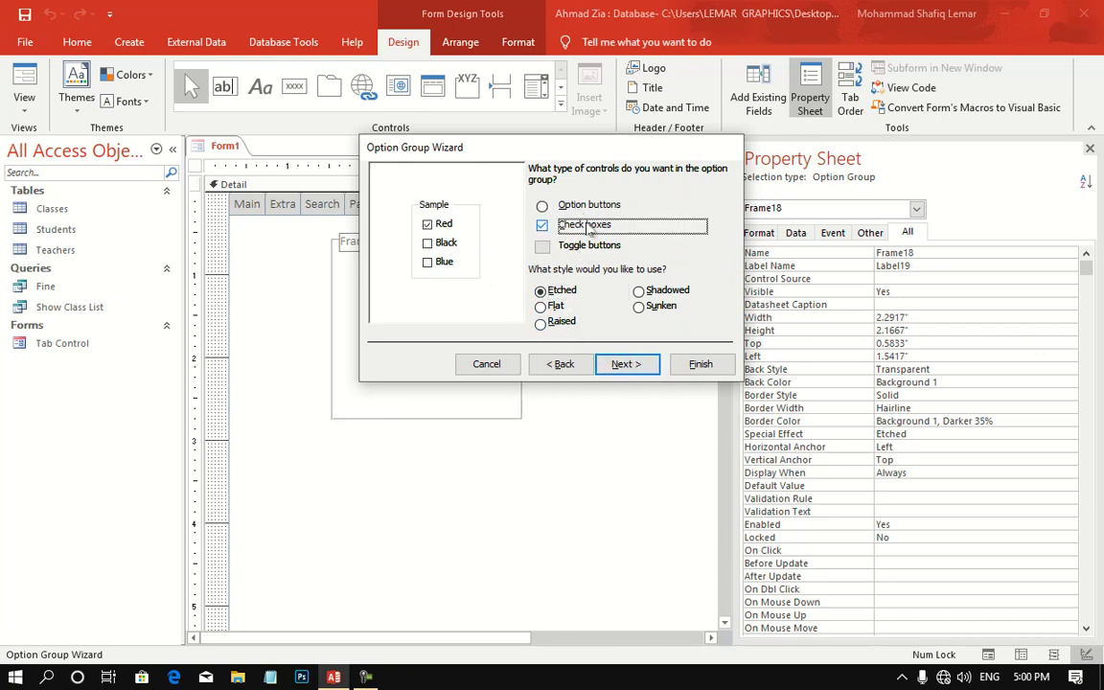
{"action": "left_click", "coordinate": [594, 247]}
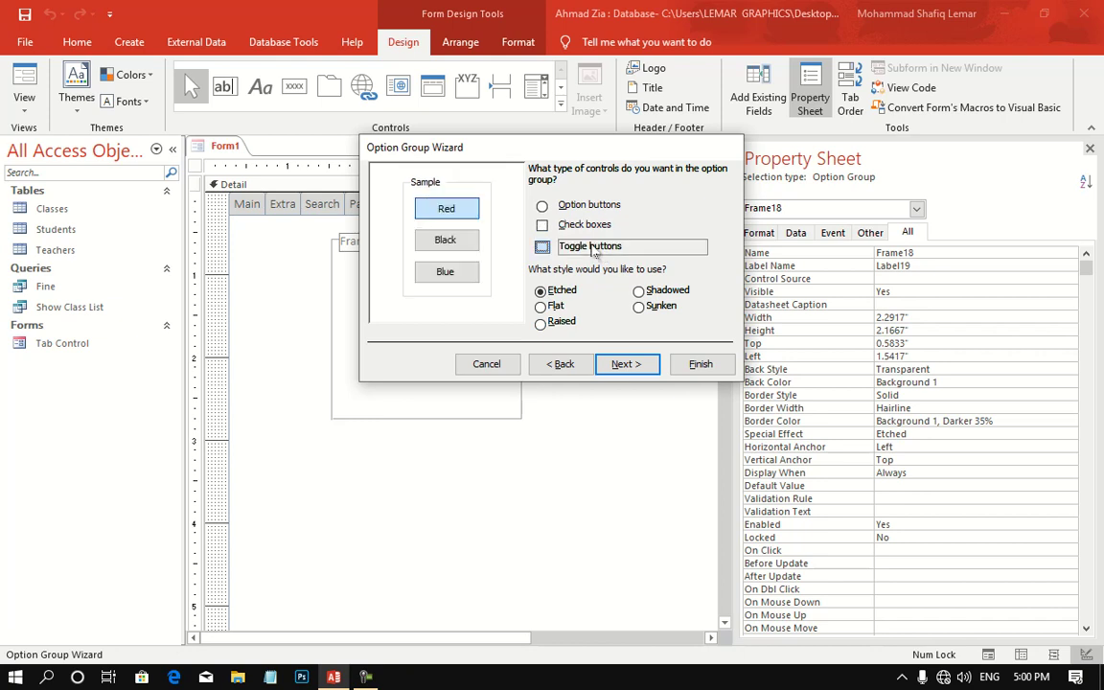
{"action": "left_click", "coordinate": [581, 227]}
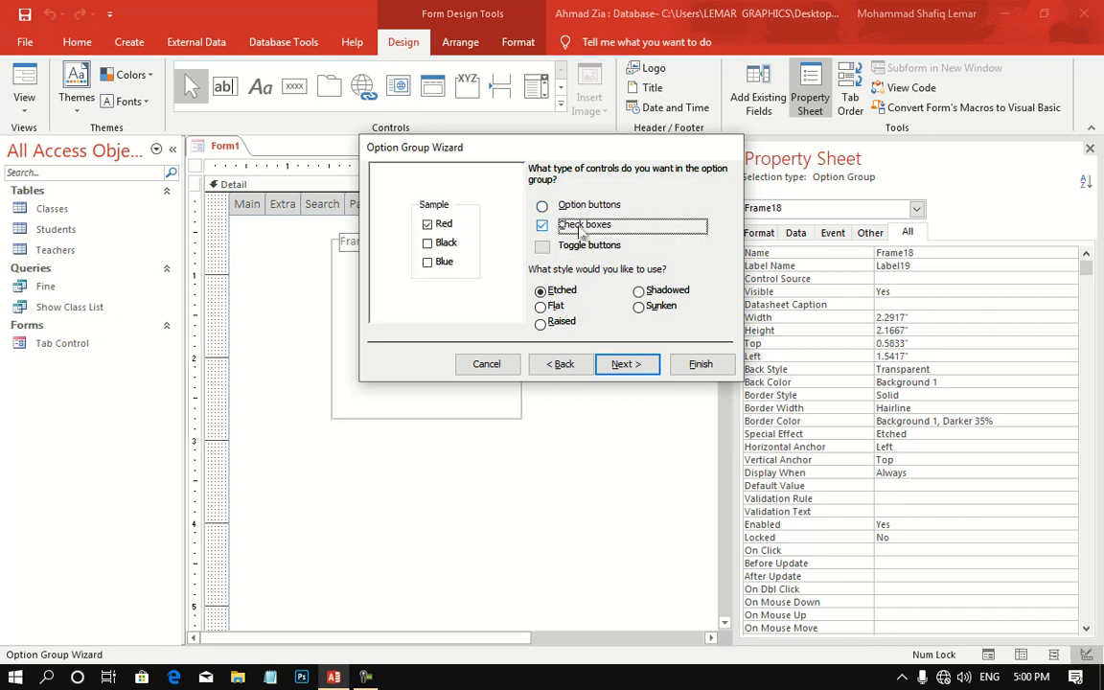
{"action": "left_click", "coordinate": [661, 291]}
{"action": "left_click", "coordinate": [656, 307]}
{"action": "left_click", "coordinate": [660, 290]}
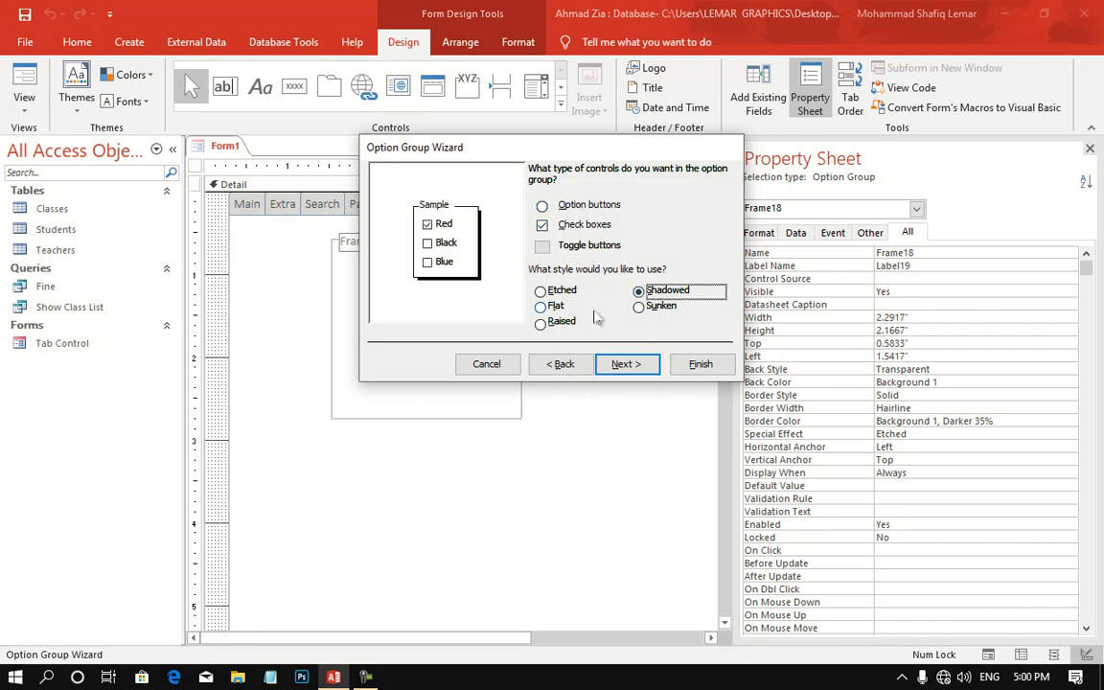
{"action": "left_click", "coordinate": [556, 322]}
{"action": "left_click", "coordinate": [625, 364]}
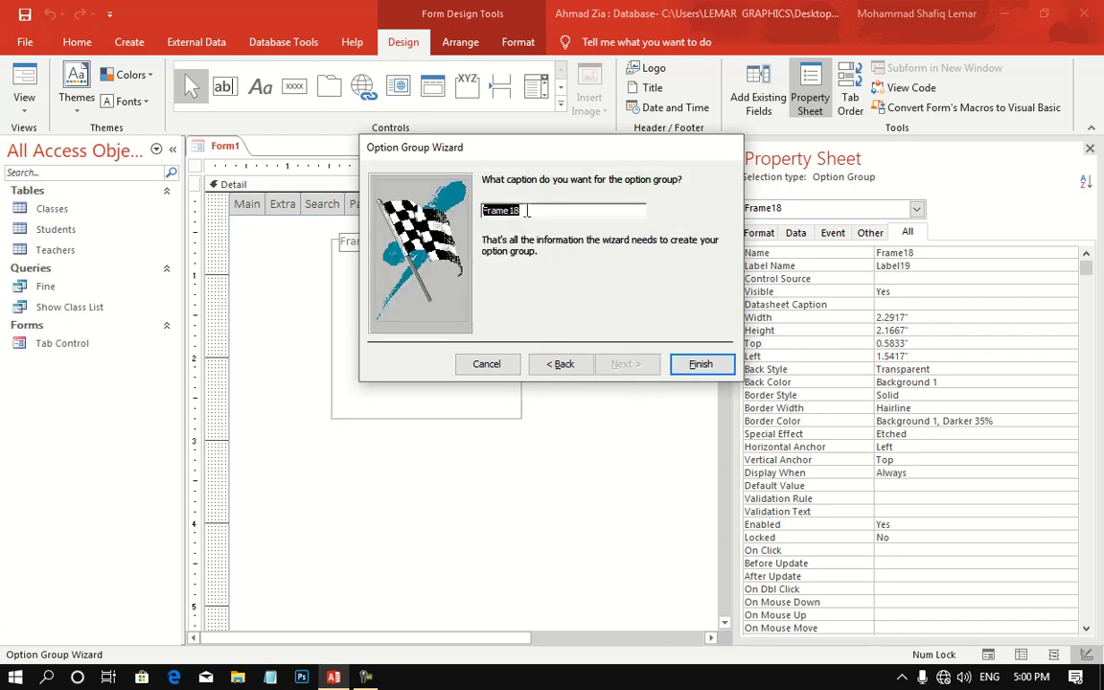
{"action": "left_click", "coordinate": [698, 364]}
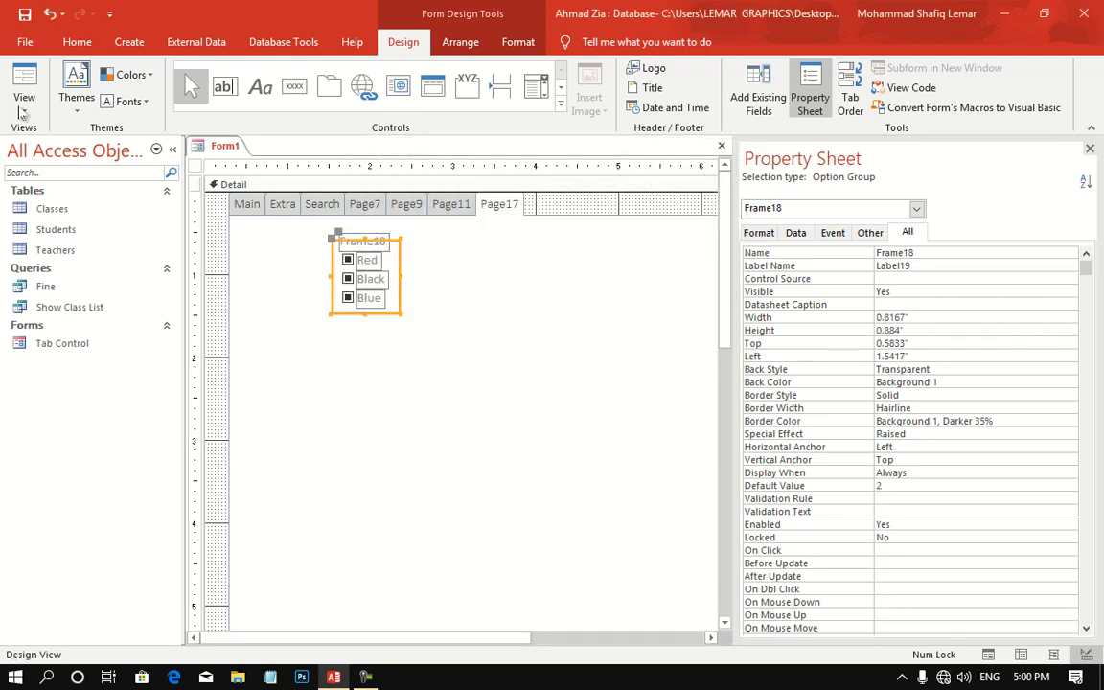
- Delete the option group's Frame18 caption label
{"action": "left_click", "coordinate": [337, 217]}
{"action": "left_click", "coordinate": [379, 235]}
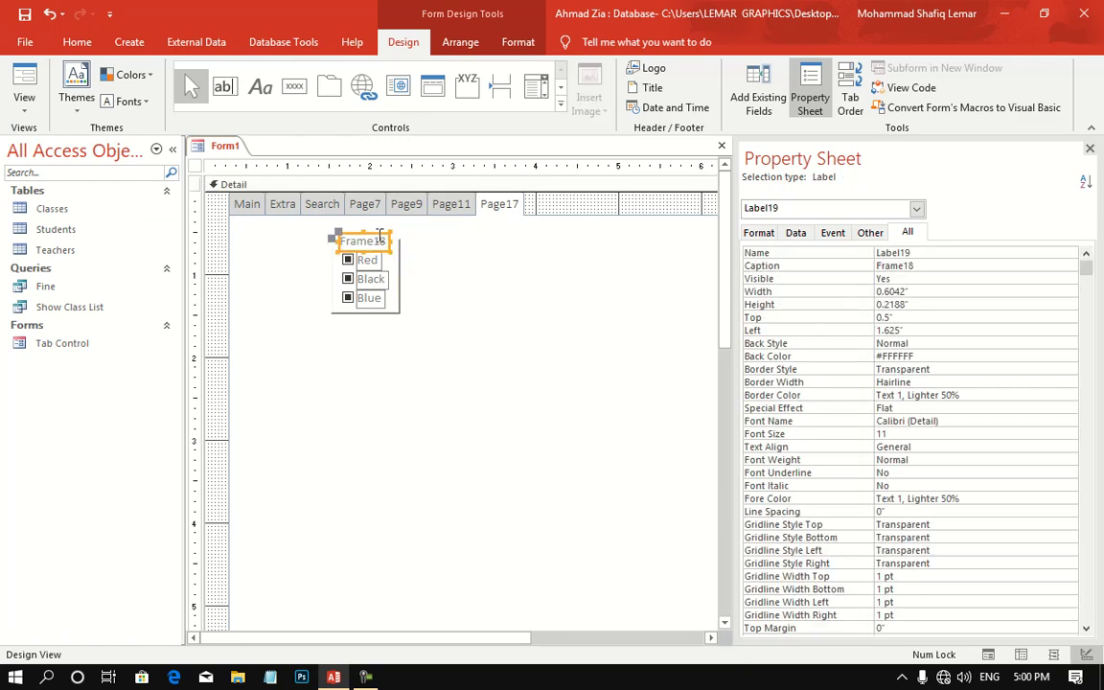
{"action": "key", "text": "Delete"}
- Test the Red, Black and Blue check boxes in Form view, then return to Design view
{"action": "key", "text": "F5"}
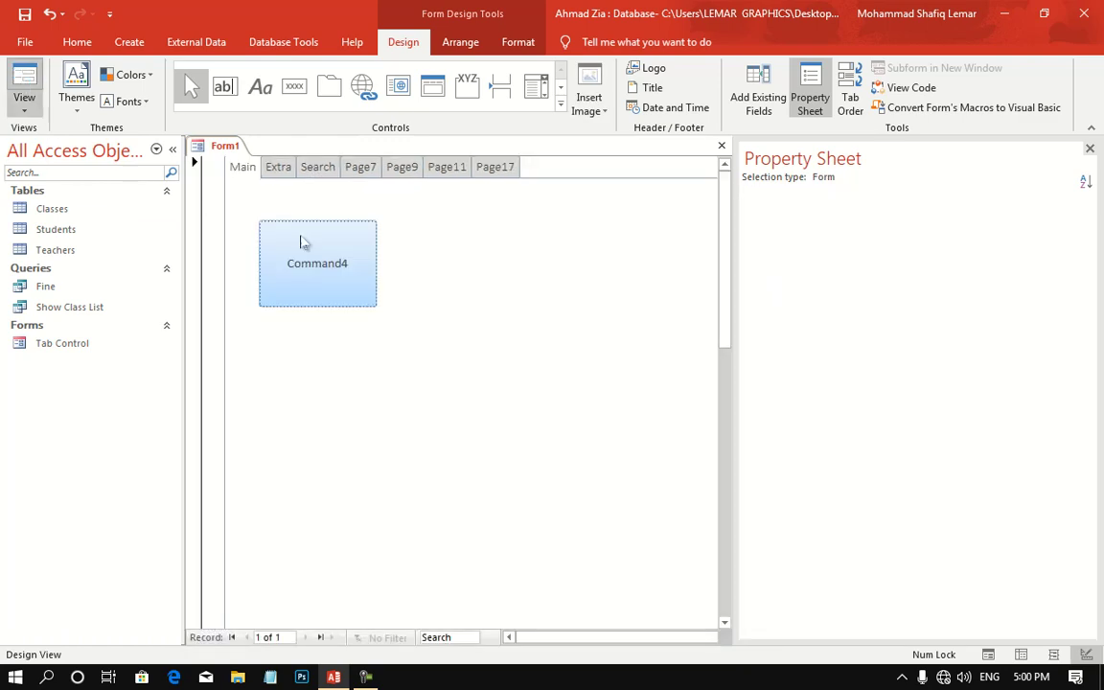
{"action": "left_click", "coordinate": [503, 173]}
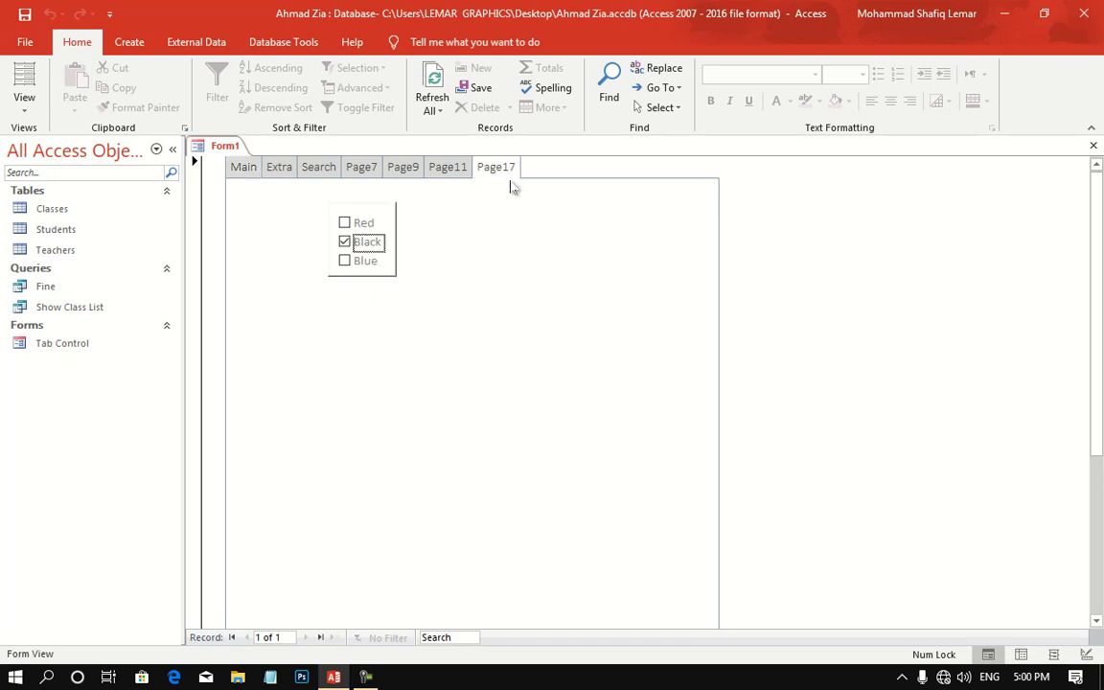
{"action": "left_click", "coordinate": [344, 223]}
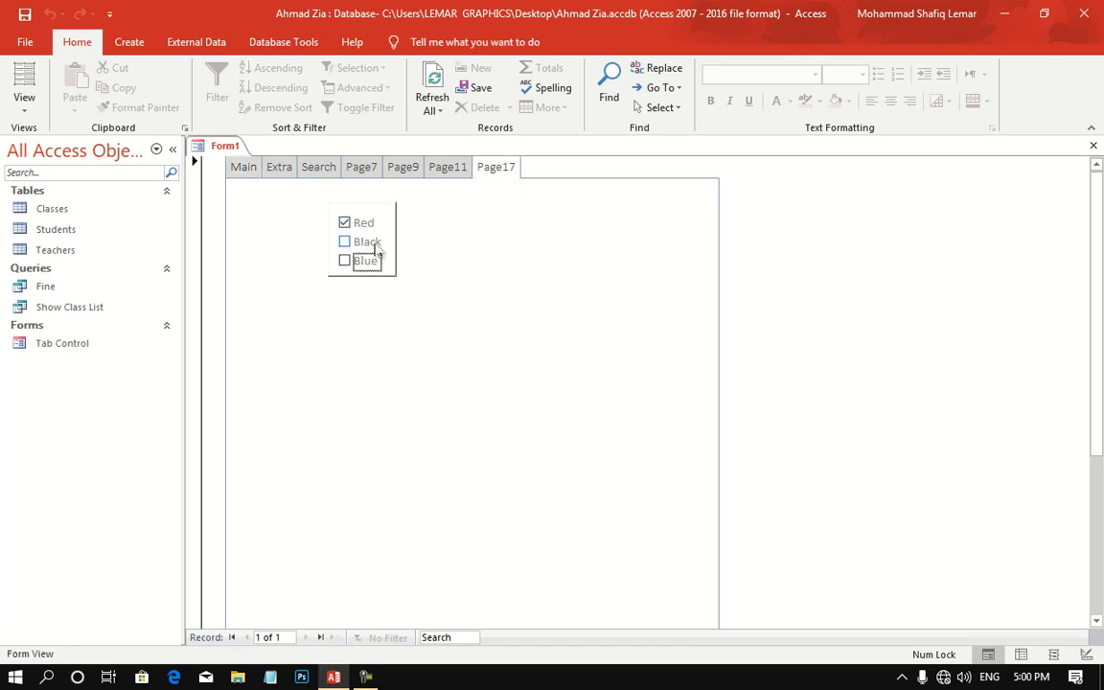
{"action": "left_click", "coordinate": [345, 241]}
{"action": "left_click", "coordinate": [344, 262]}
{"action": "right_click", "coordinate": [532, 219]}
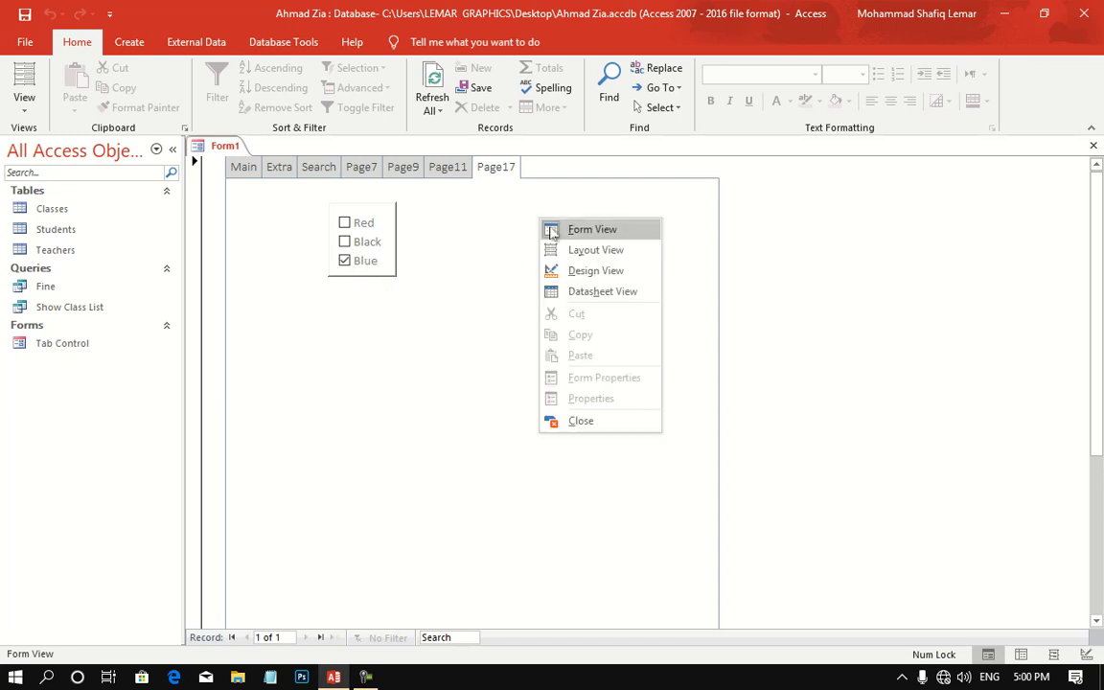
{"action": "left_click", "coordinate": [621, 270]}
- Create a Code Builder procedure for Frame18's After Update event
{"action": "left_click", "coordinate": [404, 284]}
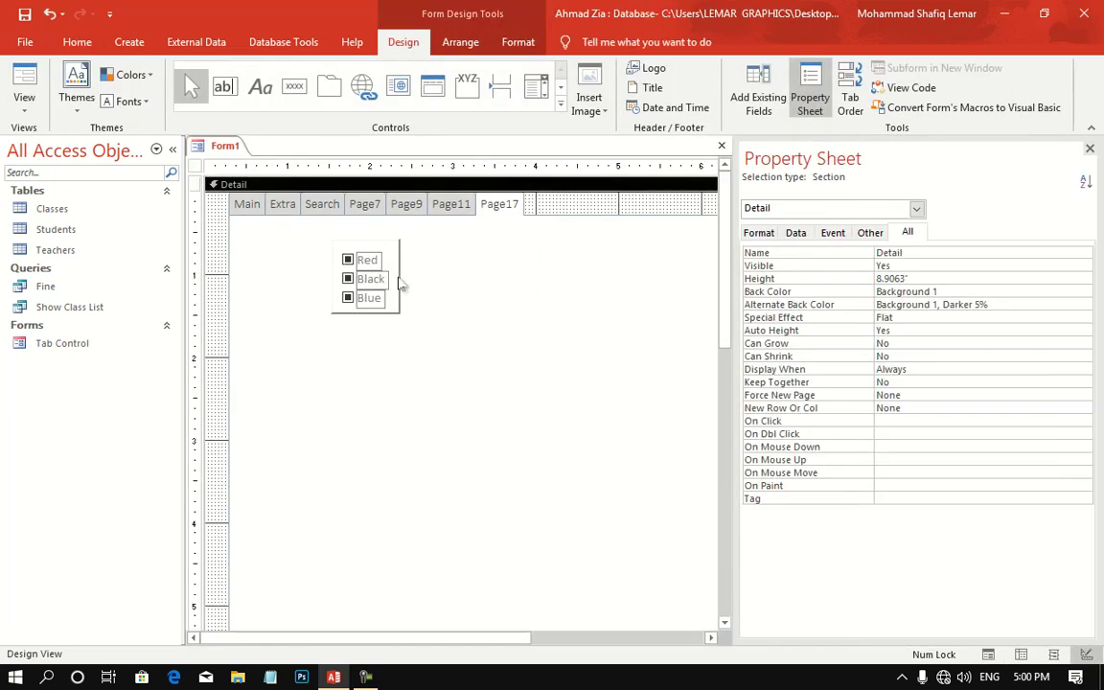
{"action": "left_click", "coordinate": [401, 287]}
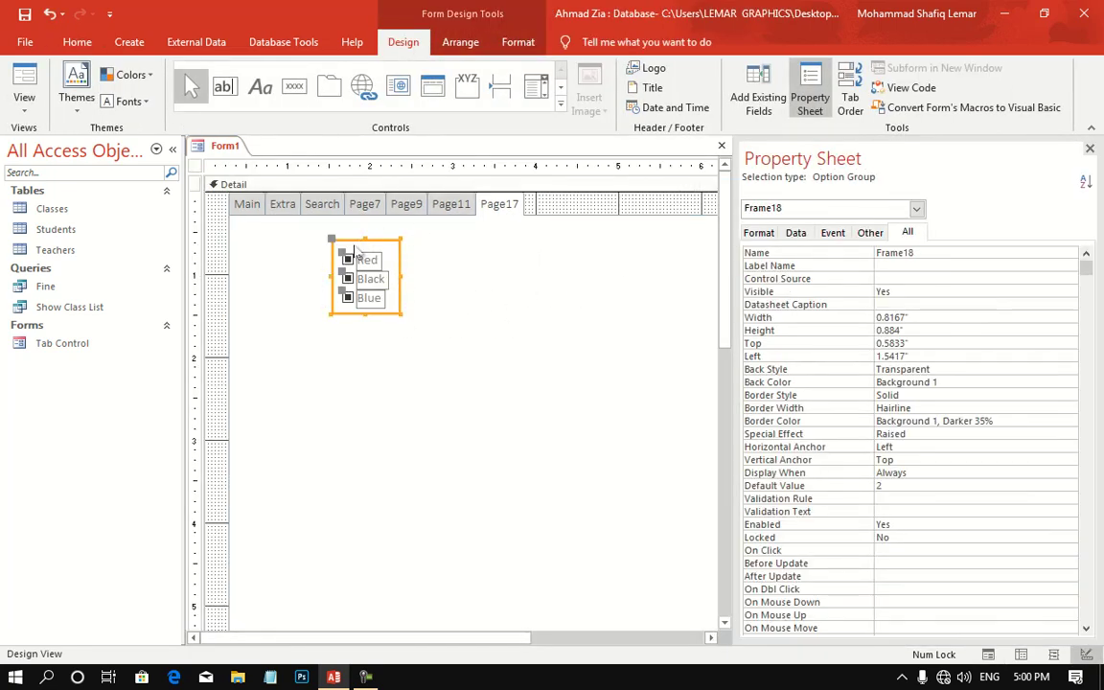
{"action": "left_click", "coordinate": [833, 232]}
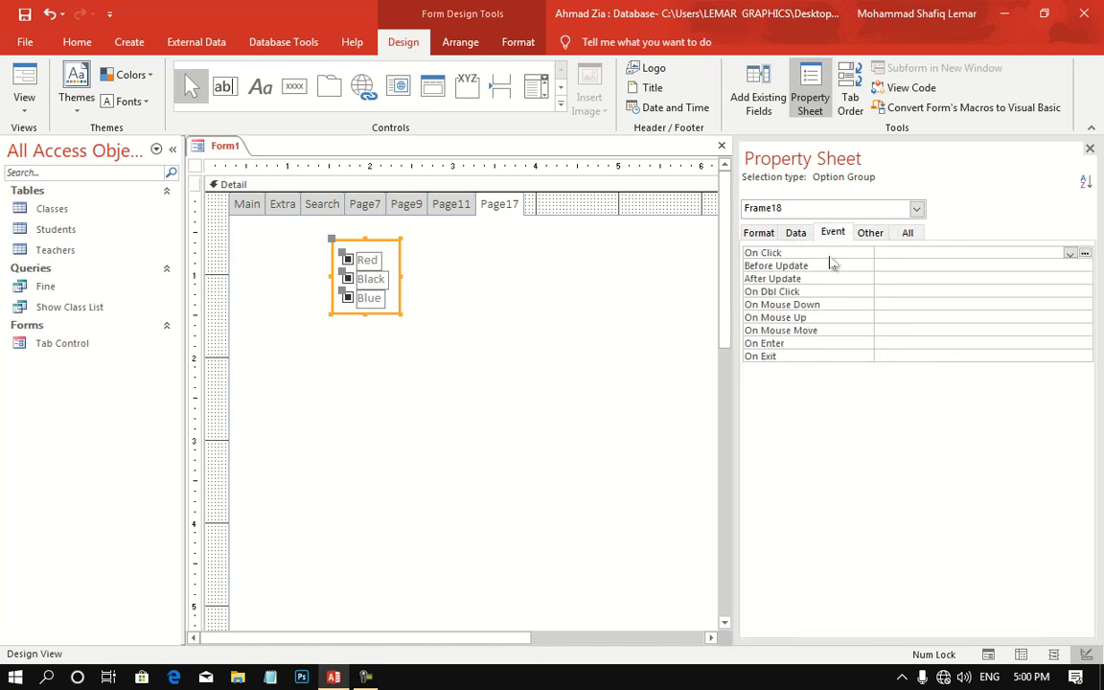
{"action": "left_click", "coordinate": [831, 280]}
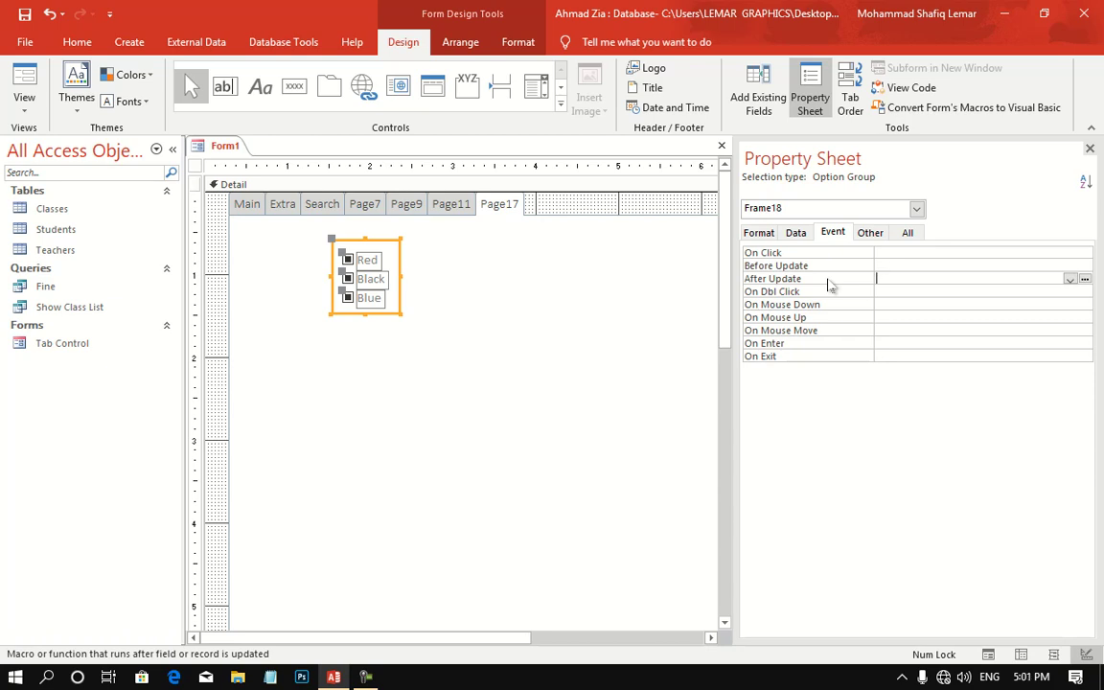
{"action": "left_click", "coordinate": [1085, 279]}
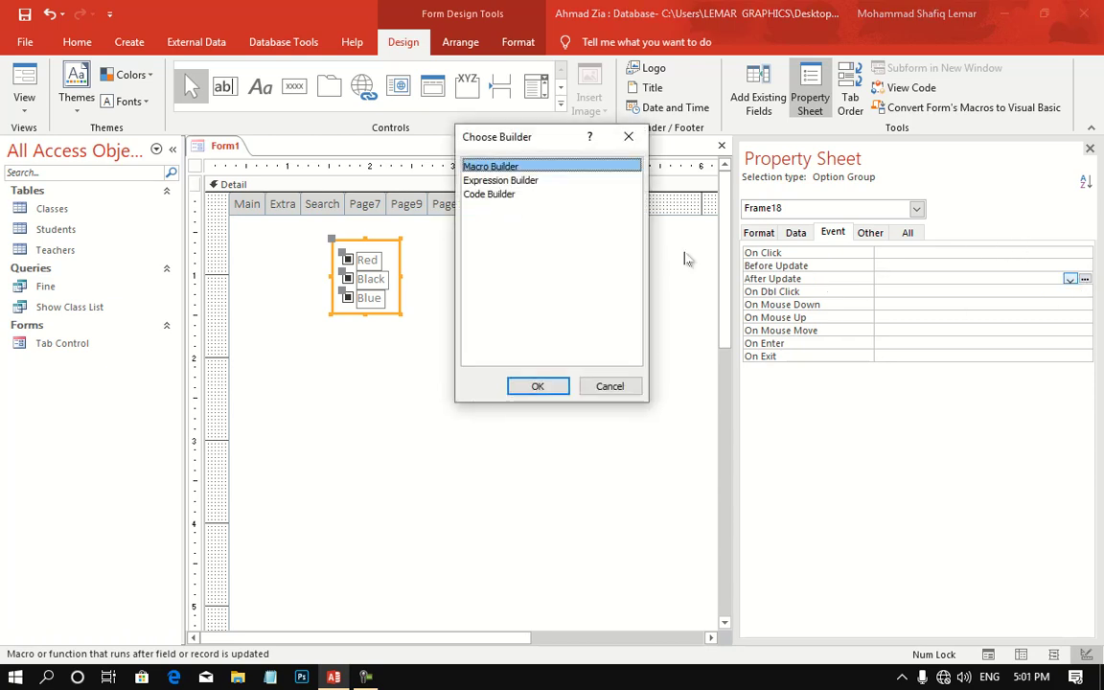
{"action": "double_click", "coordinate": [511, 194]}
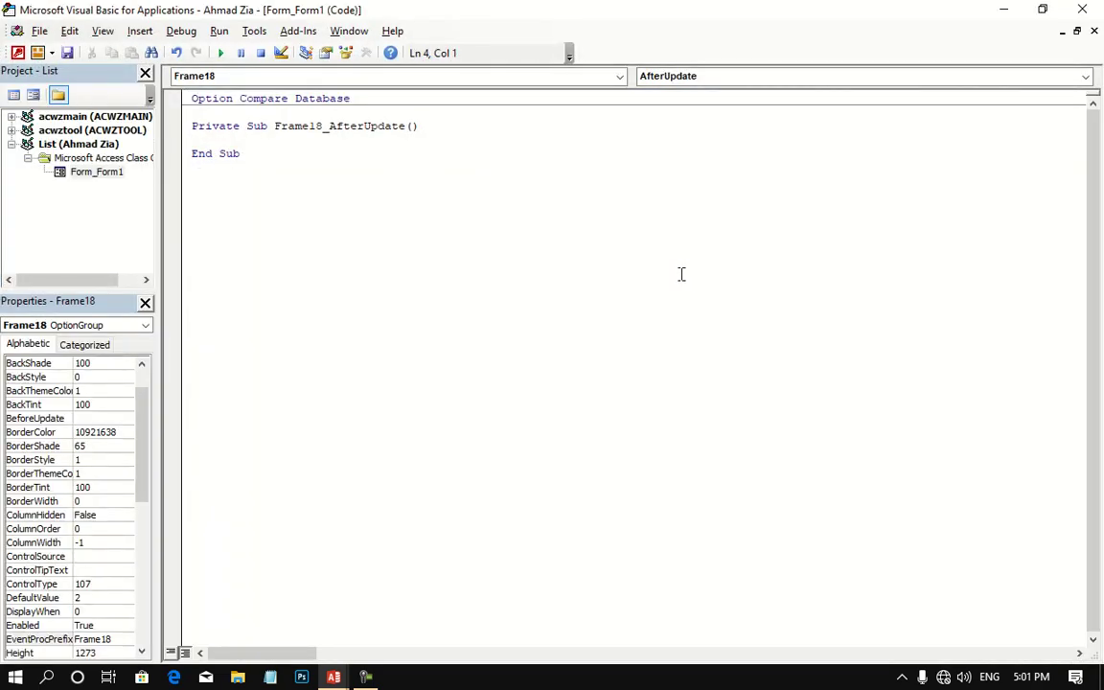
- Write an If block: when Frame18.Value = 1, set Detail.BackColor to vbRed
{"action": "type", "text": "if "}
{"action": "type", "text": "fram"}
{"action": "type", "text": "e18"}
{"action": "type", "text": ".val"}
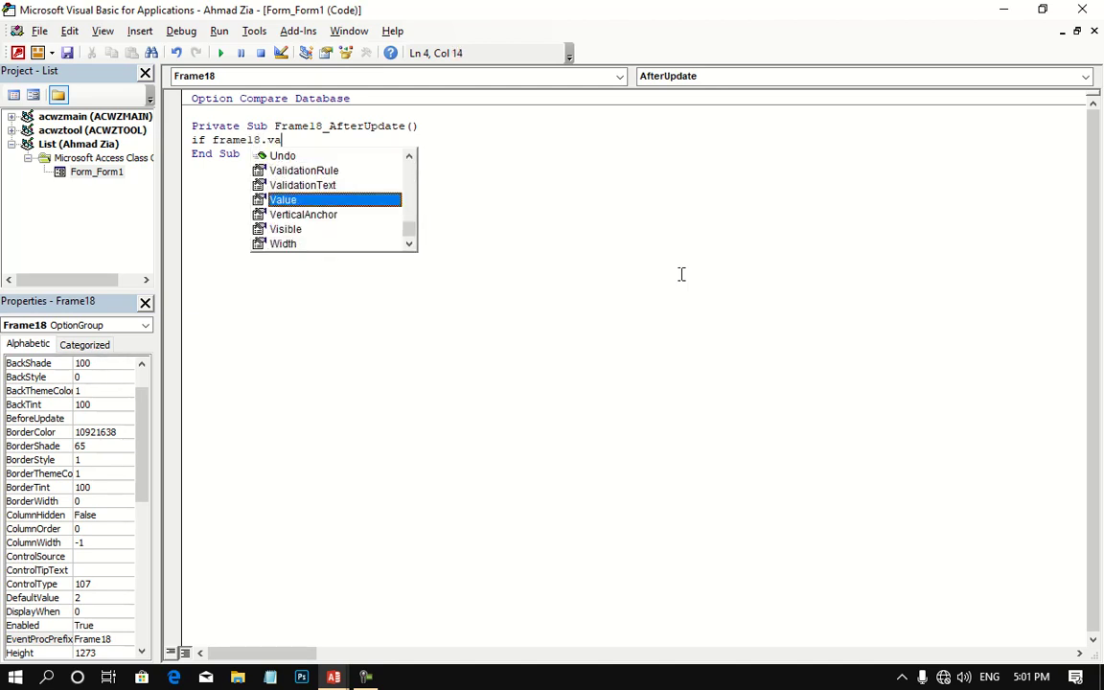
{"action": "key", "text": "Tab"}
{"action": "type", "text": "="}
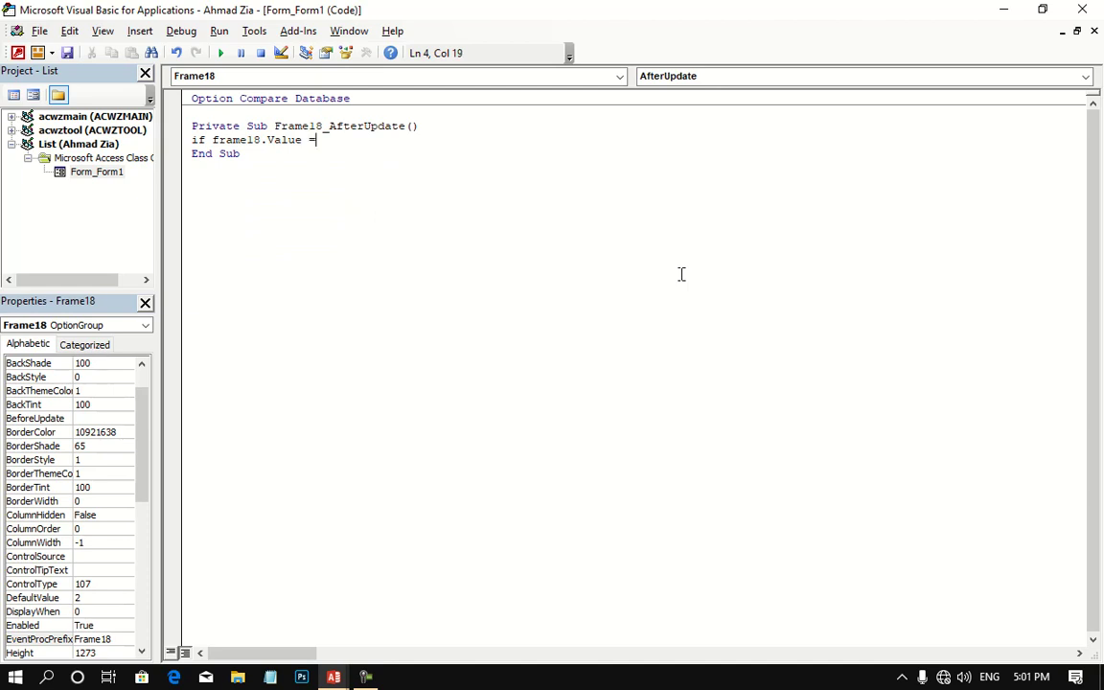
{"action": "type", "text": "1 the"}
{"action": "type", "text": "n"}
{"action": "key", "text": "Return"}
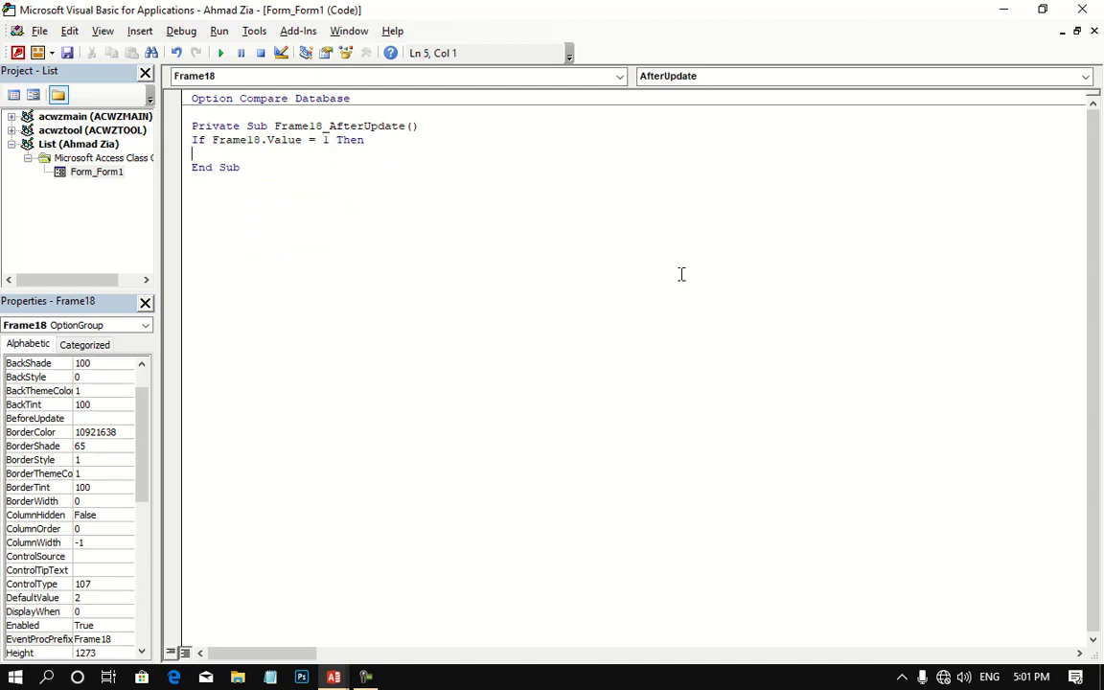
{"action": "type", "text": "detai"}
{"action": "type", "text": "l."}
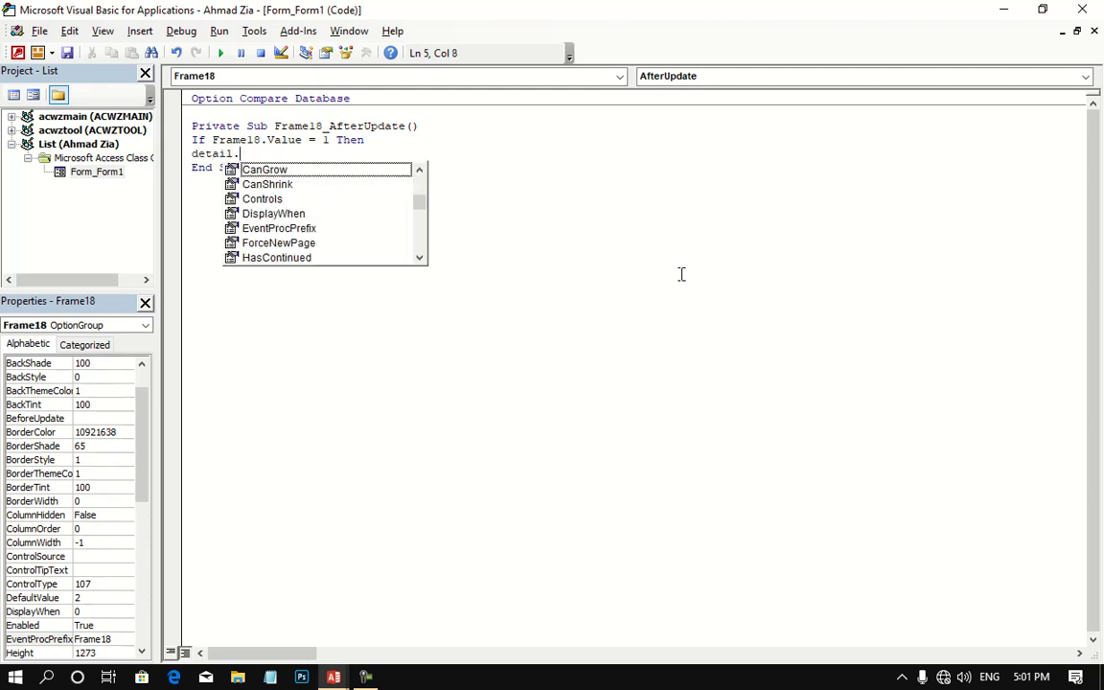
{"action": "type", "text": "ba"}
{"action": "key", "text": "Tab"}
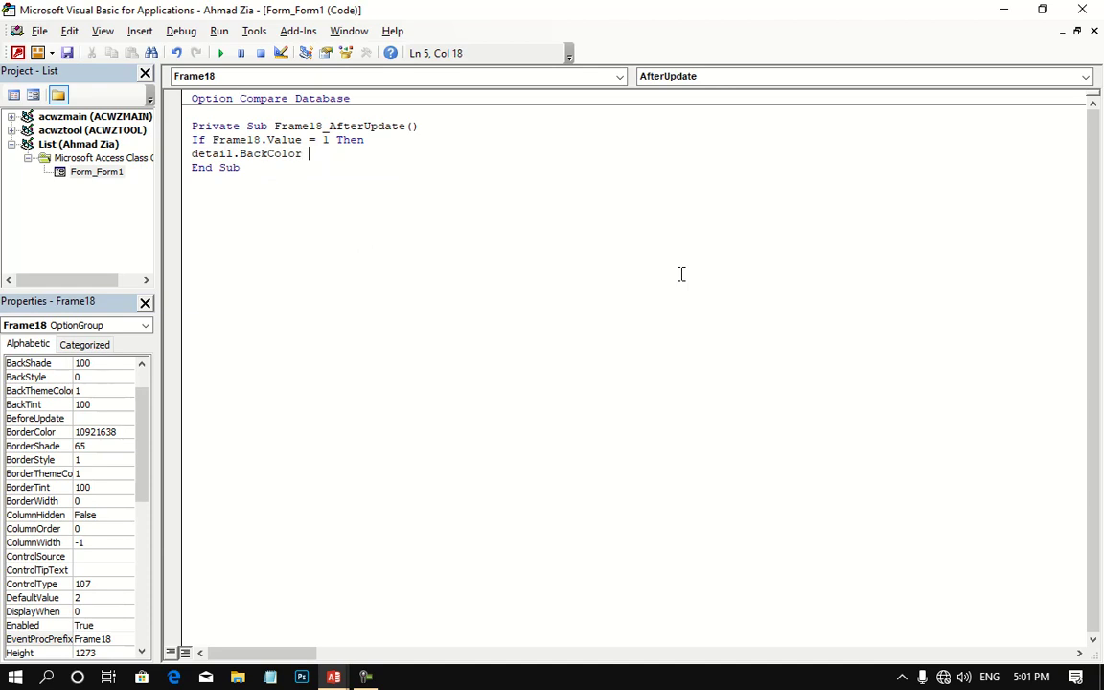
{"action": "type", "text": "="}
{"action": "type", "text": "vbre"}
{"action": "type", "text": "d"}
{"action": "key", "text": "Return"}
{"action": "type", "text": "e"}
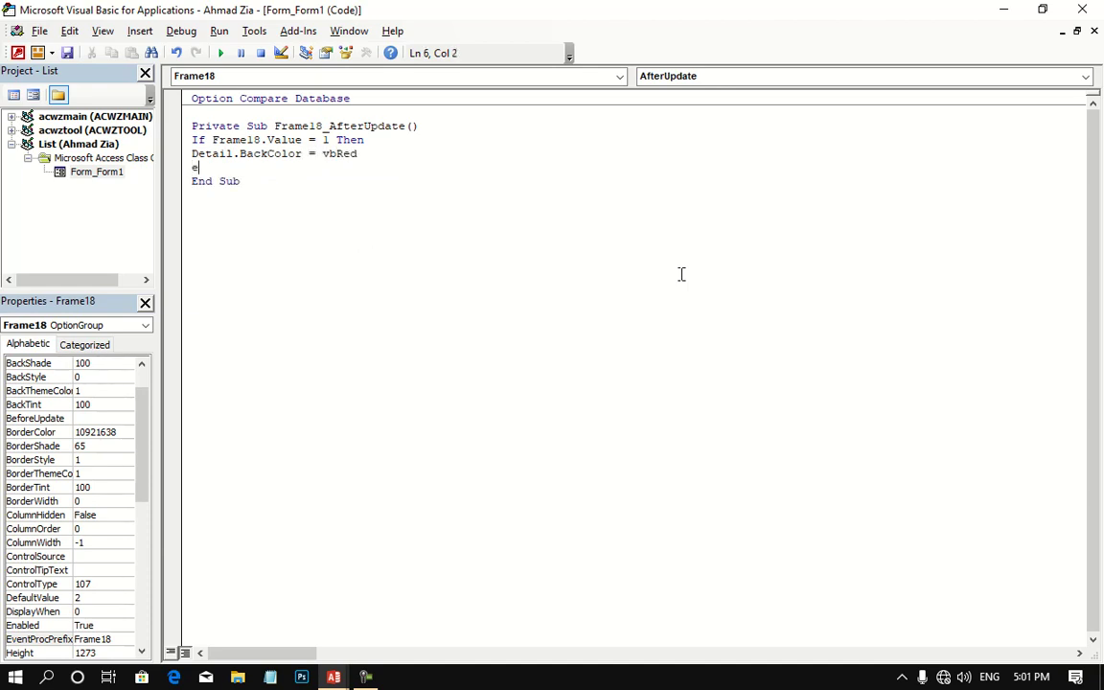
{"action": "type", "text": "nd"}
{"action": "type", "text": " if"}
{"action": "key", "text": "Return"}
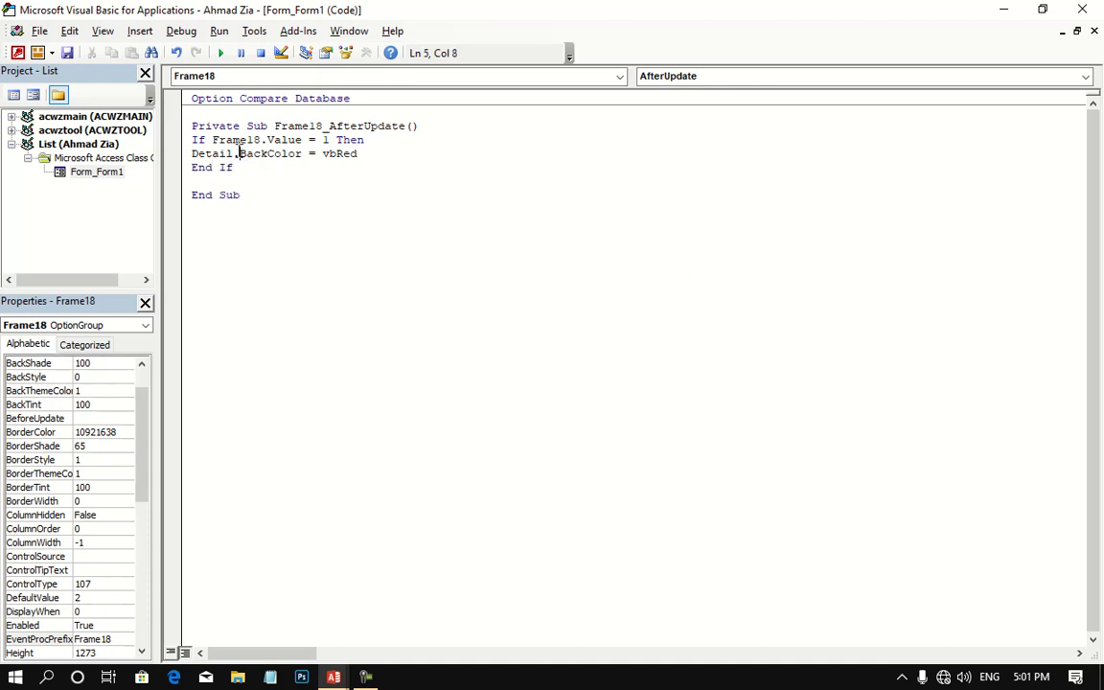
- Duplicate the If block for value 2 with vbBlack
{"action": "left_click", "coordinate": [234, 165]}
{"action": "left_click_drag", "start_coordinate": [234, 165], "coordinate": [158, 139]}
{"action": "key", "text": "ctrl+c"}
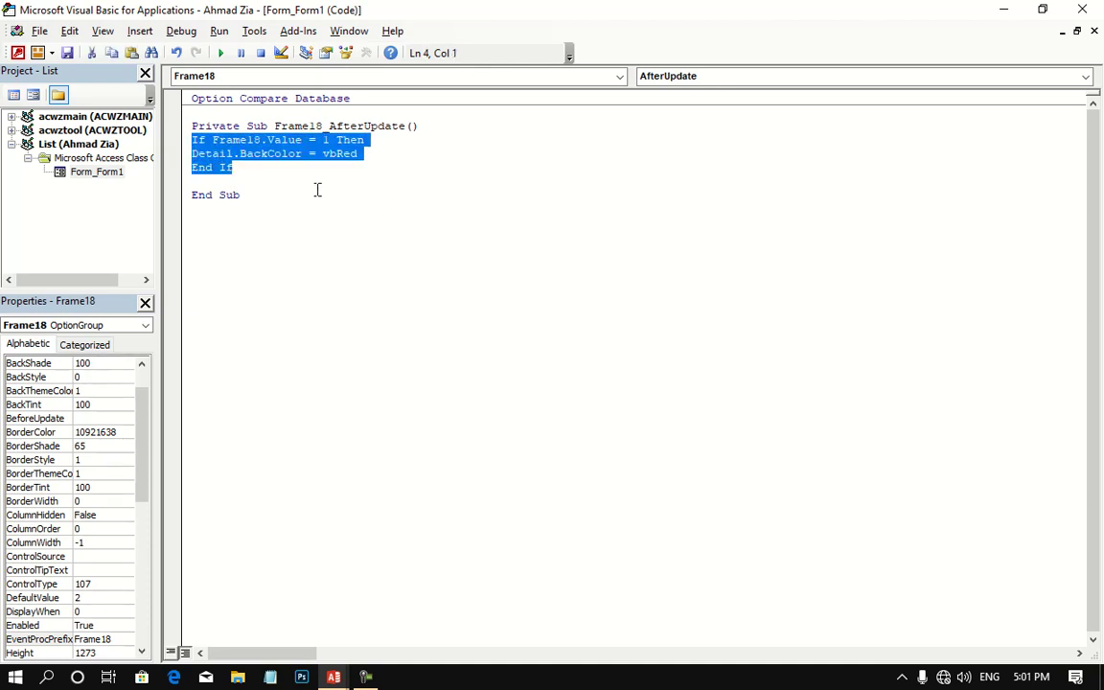
{"action": "left_click", "coordinate": [297, 181]}
{"action": "key", "text": "ctrl+v"}
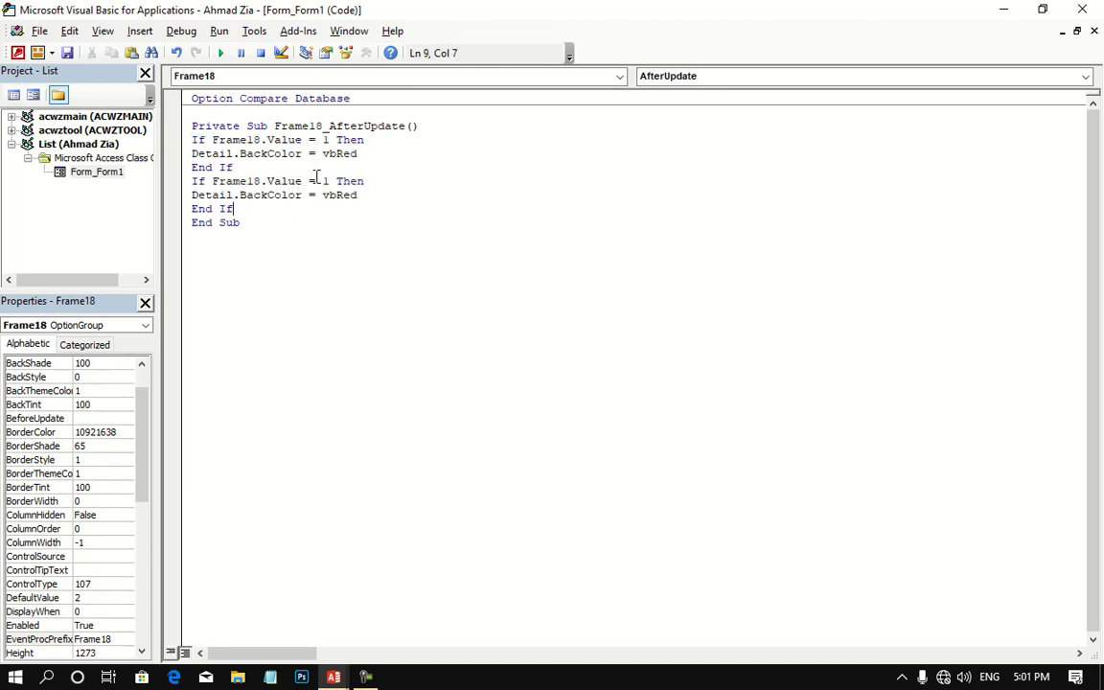
{"action": "left_click", "coordinate": [326, 180]}
{"action": "key", "text": "Delete"}
{"action": "type", "text": "2"}
{"action": "key", "text": "Down"}
{"action": "key", "text": "Down"}
{"action": "key", "text": "shift+Left"}
{"action": "key", "text": "shift+Left"}
{"action": "double_click", "coordinate": [347, 195]}
{"action": "type", "text": "vb"}
{"action": "type", "text": "black"}
- Add a third copy for value 67 with vbBlue and minimise the VBA editor
{"action": "left_click", "coordinate": [293, 204]}
{"action": "key", "text": "Return"}
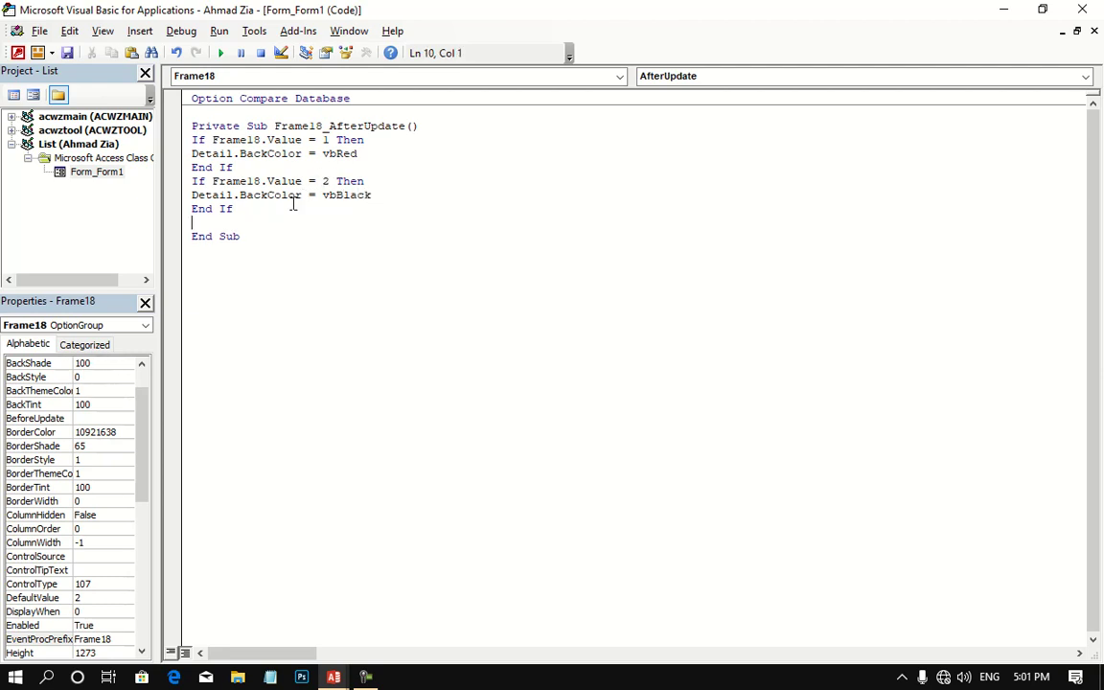
{"action": "key", "text": "ctrl+v"}
{"action": "left_click", "coordinate": [322, 222]}
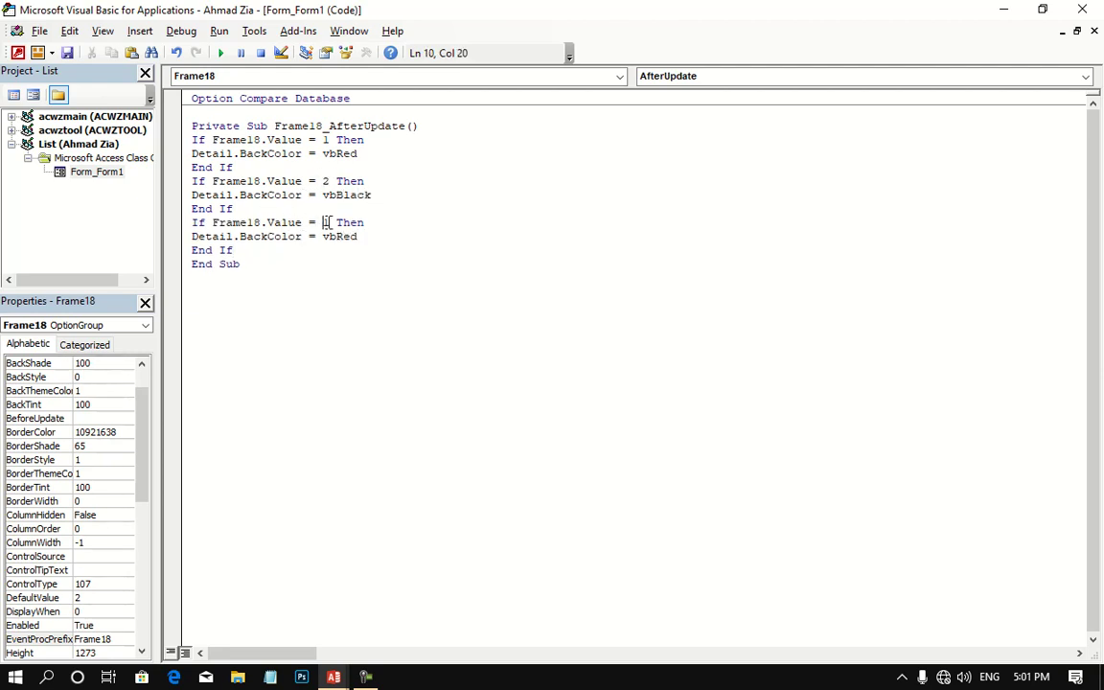
{"action": "key", "text": "Right"}
{"action": "key", "text": "BackSpace"}
{"action": "type", "text": "67"}
{"action": "double_click", "coordinate": [343, 236]}
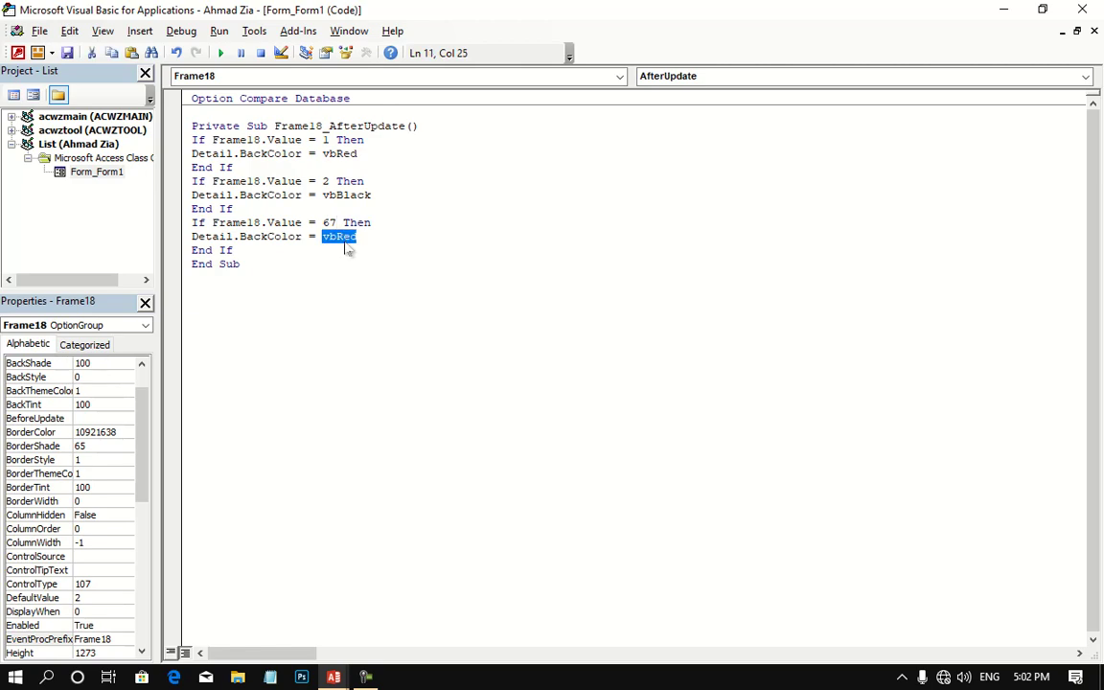
{"action": "type", "text": "vbBlu"}
{"action": "type", "text": "e"}
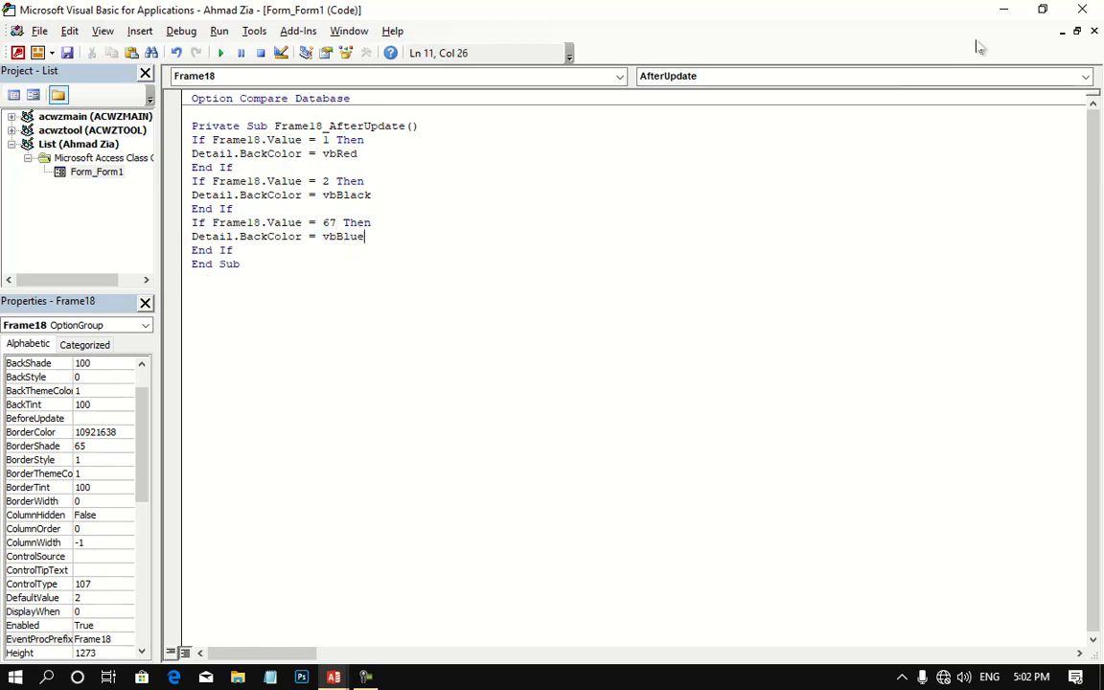
{"action": "left_click", "coordinate": [1003, 9]}
- Test Red, Black and Blue on Page17 in Form View, then return to Design View
{"action": "left_click", "coordinate": [24, 82]}
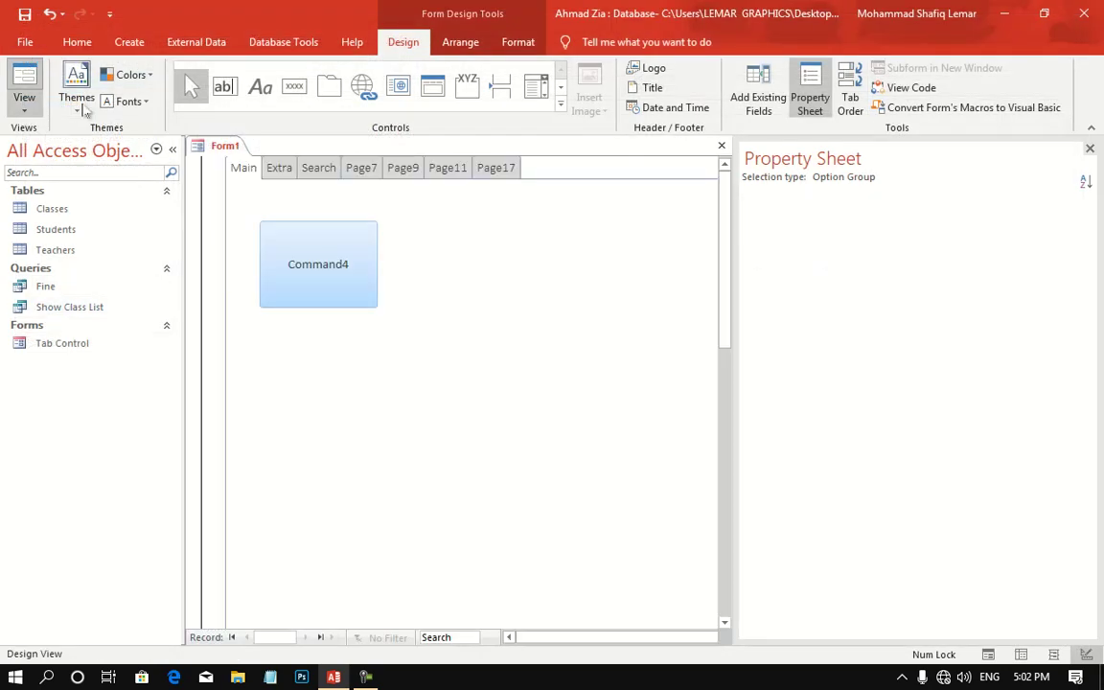
{"action": "left_click", "coordinate": [505, 168]}
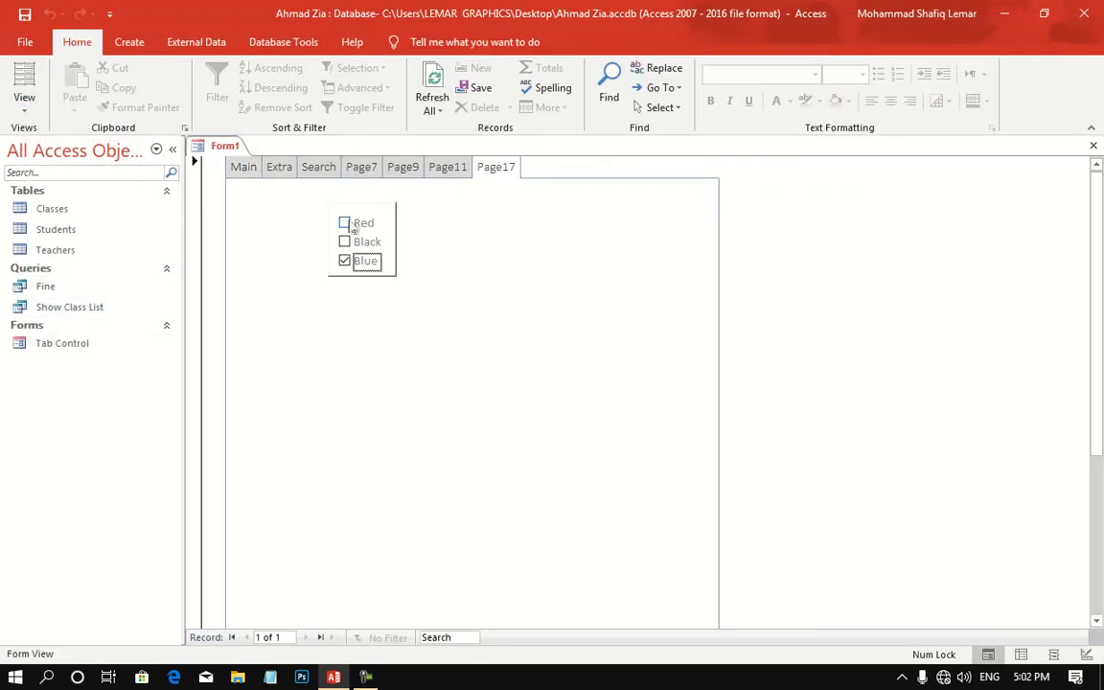
{"action": "left_click", "coordinate": [351, 222]}
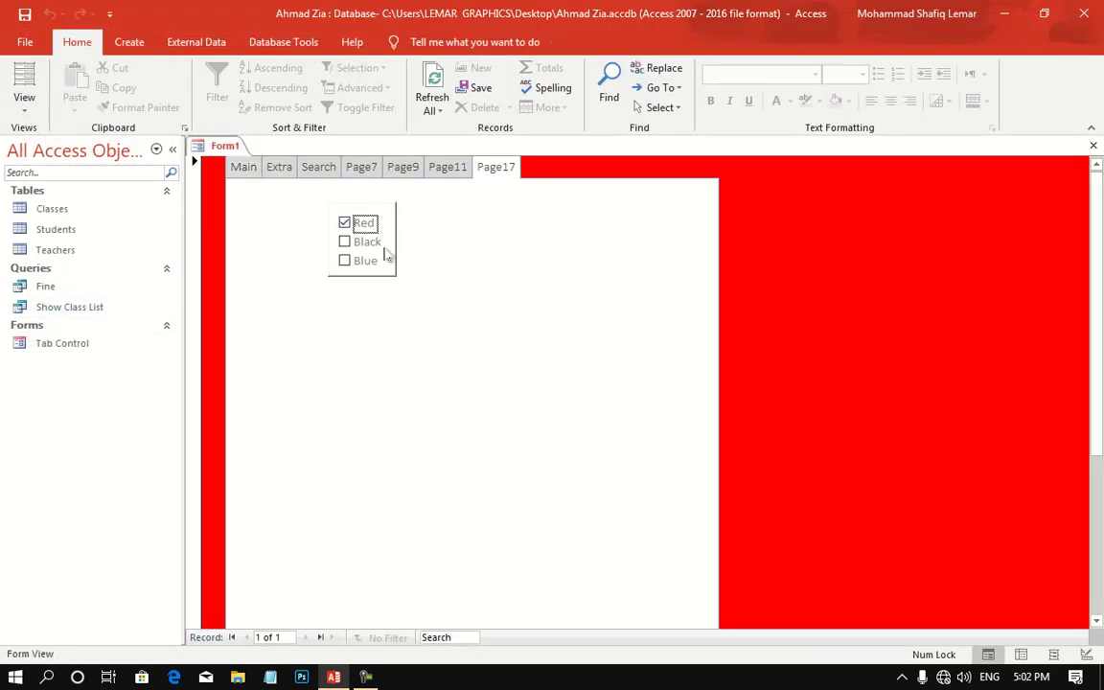
{"action": "left_click", "coordinate": [364, 243]}
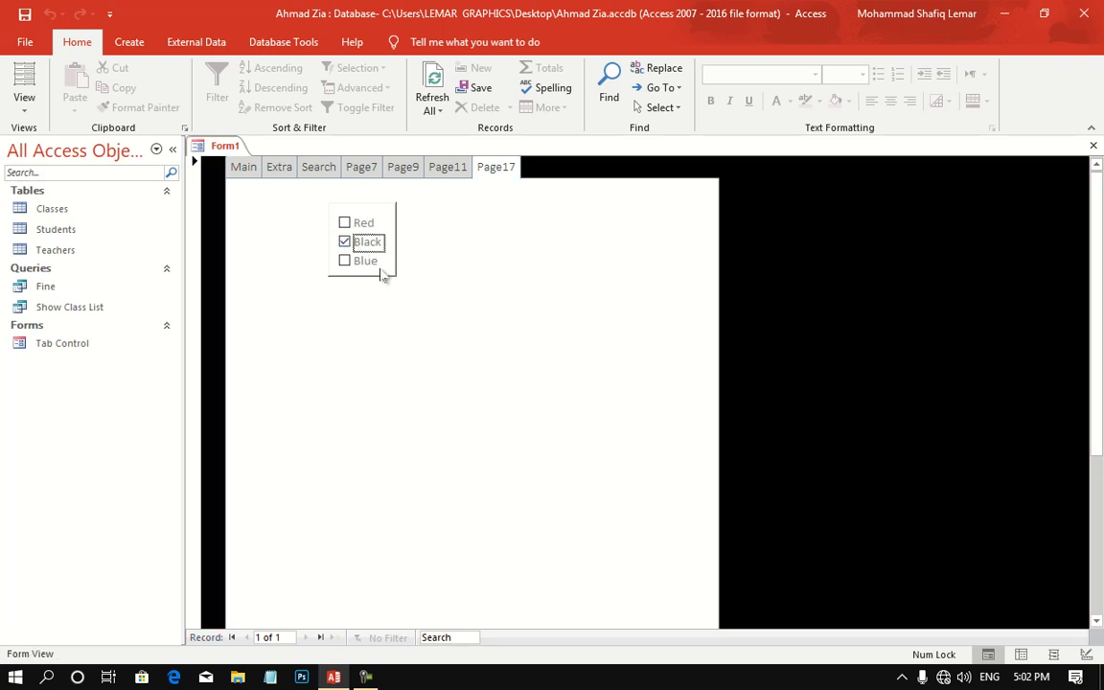
{"action": "left_click", "coordinate": [366, 261]}
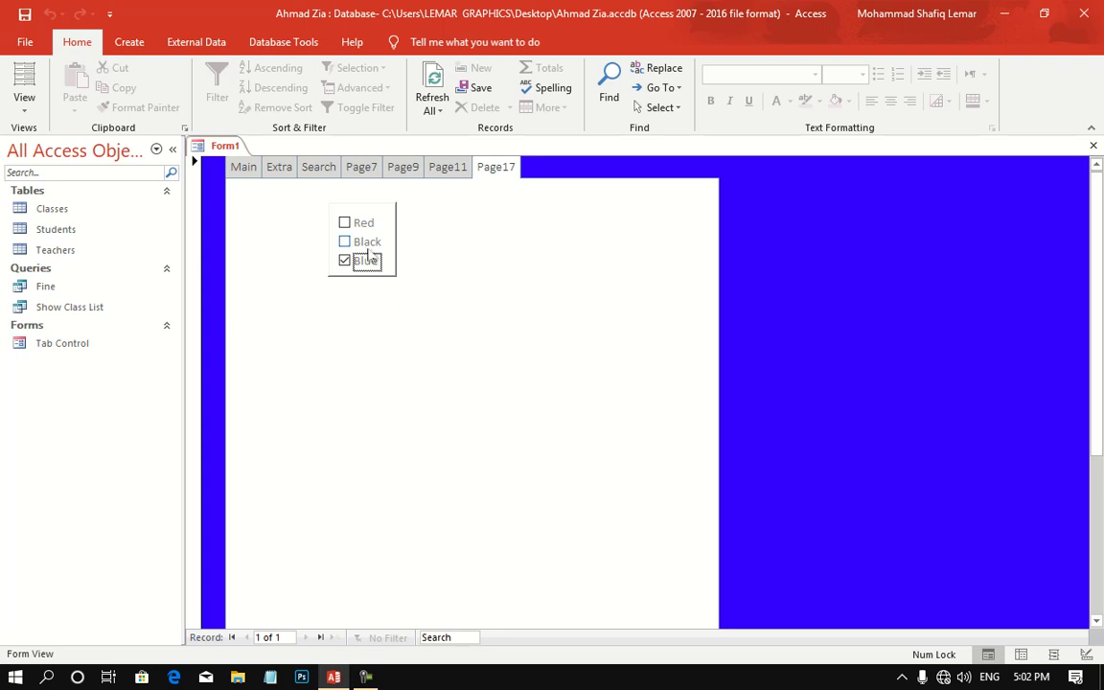
{"action": "left_click", "coordinate": [364, 223]}
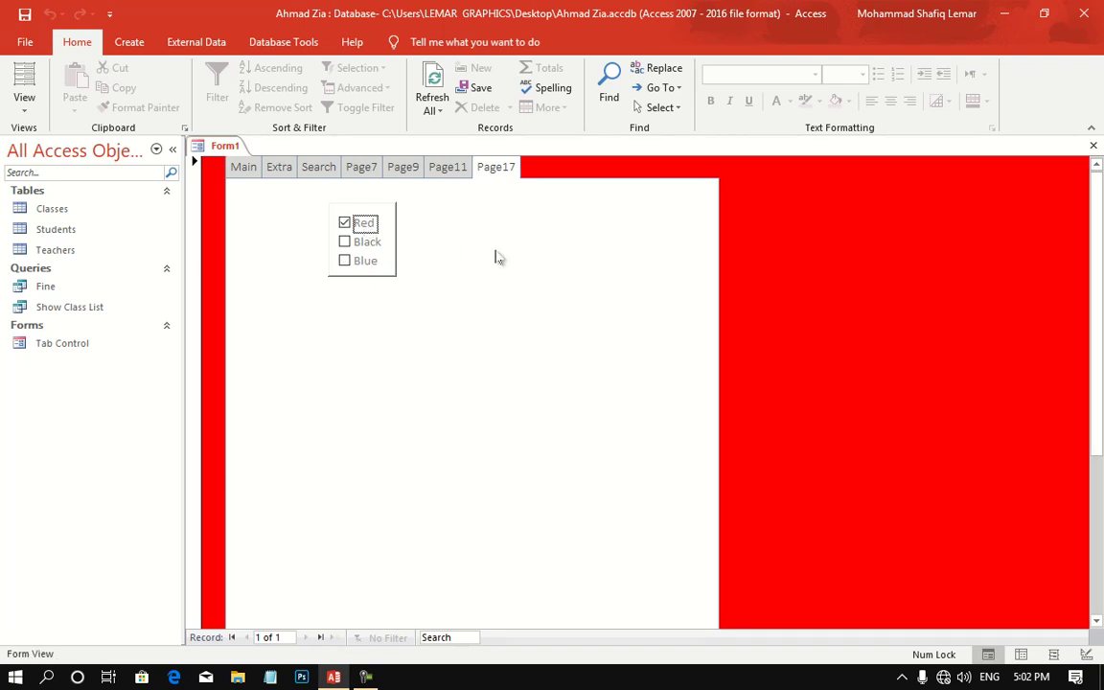
{"action": "left_click", "coordinate": [367, 241]}
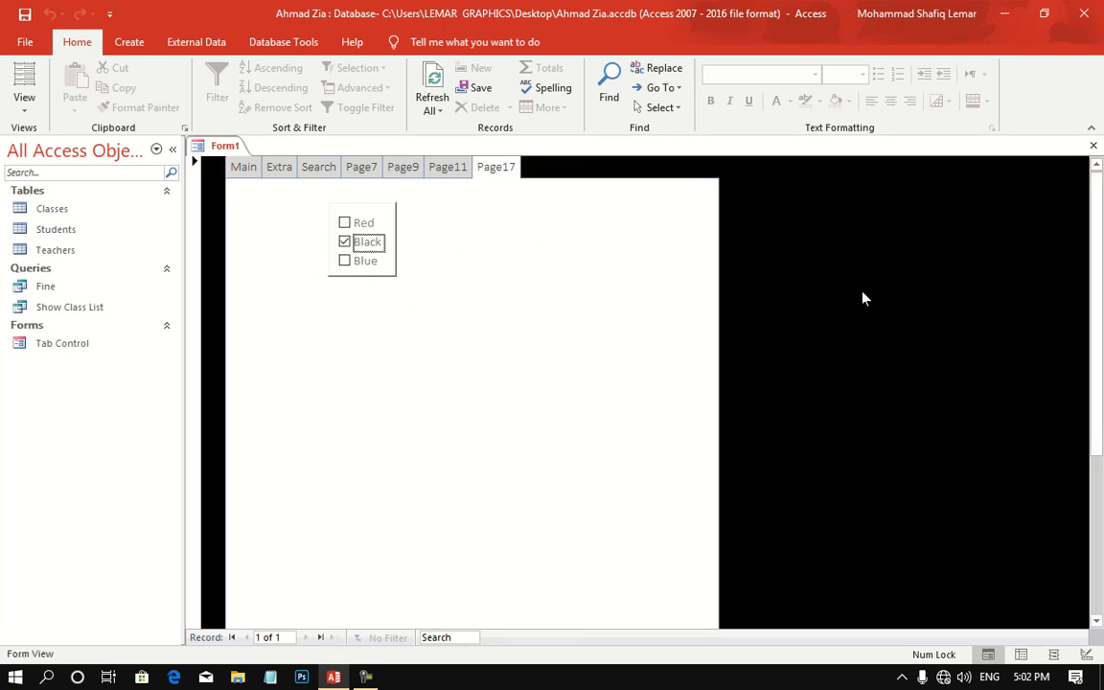
{"action": "left_click", "coordinate": [355, 273]}
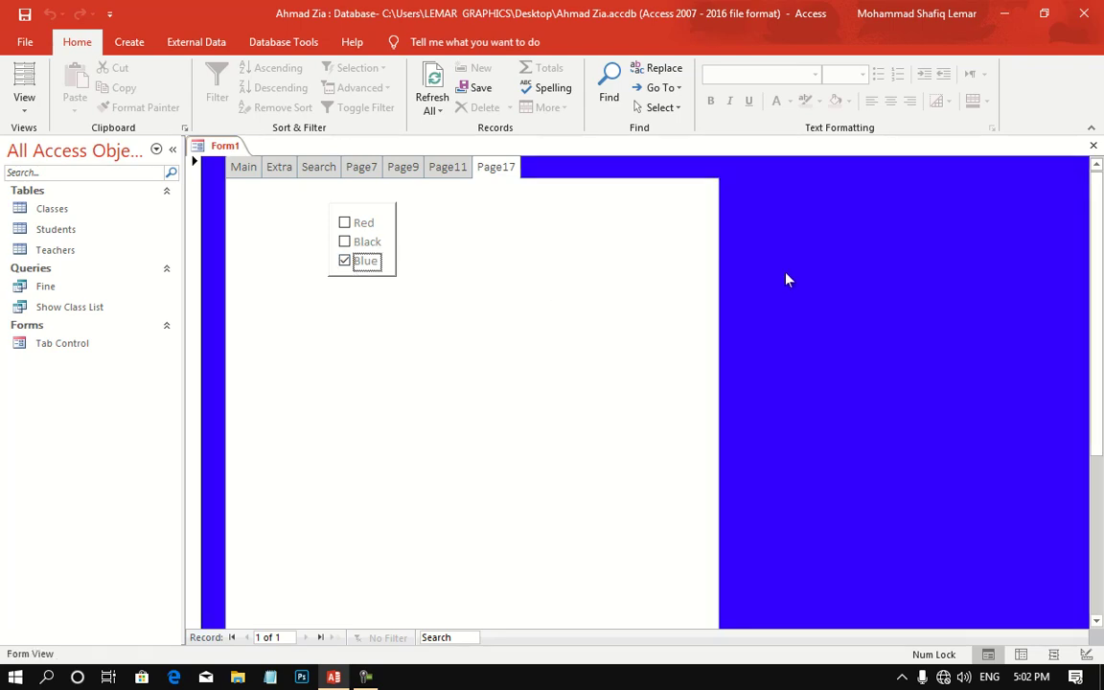
{"action": "right_click", "coordinate": [514, 345]}
{"action": "left_click", "coordinate": [596, 390]}
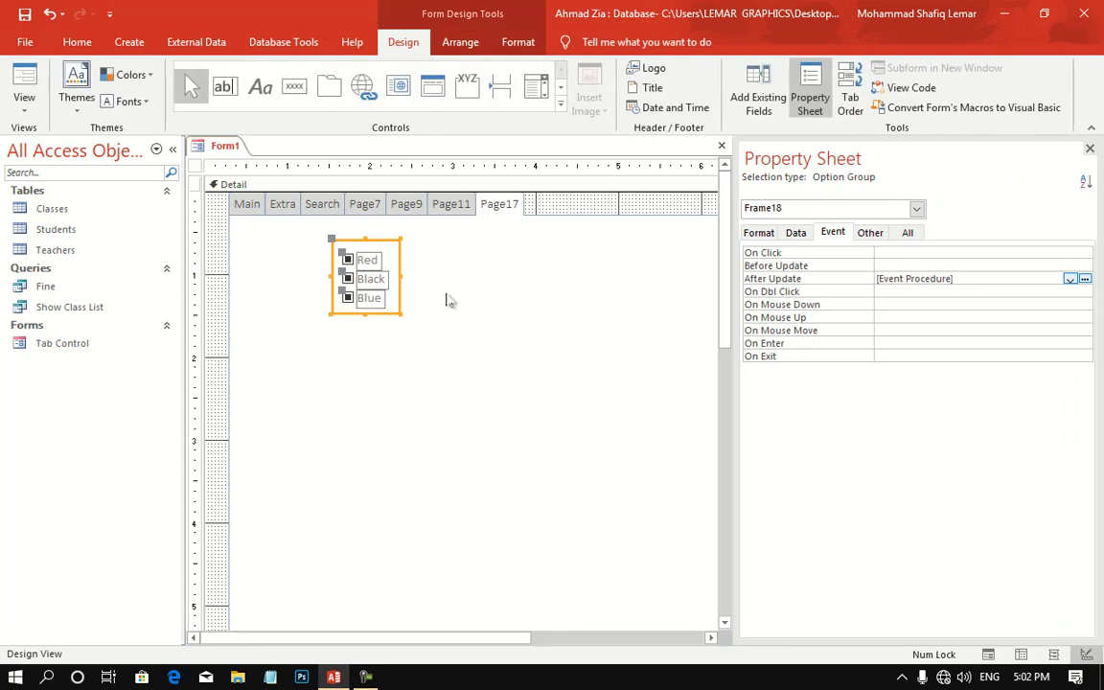
- Add check box Check27 below the option group and choose Code Builder for its After Update
{"action": "left_click", "coordinate": [555, 115]}
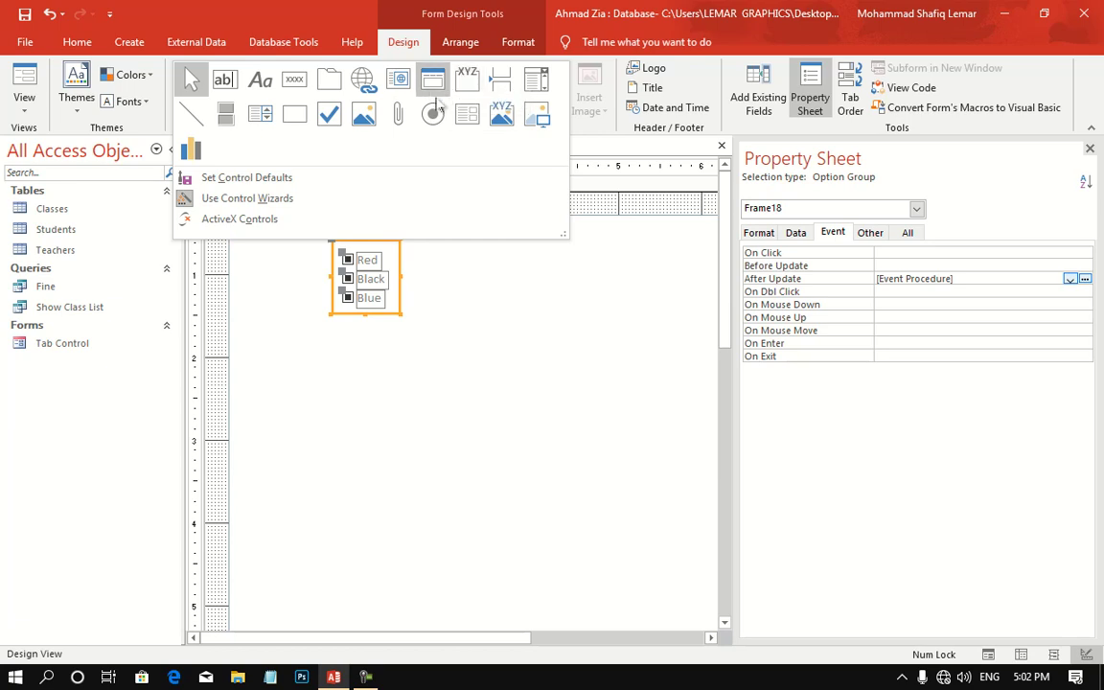
{"action": "left_click", "coordinate": [329, 114]}
{"action": "left_click", "coordinate": [419, 348]}
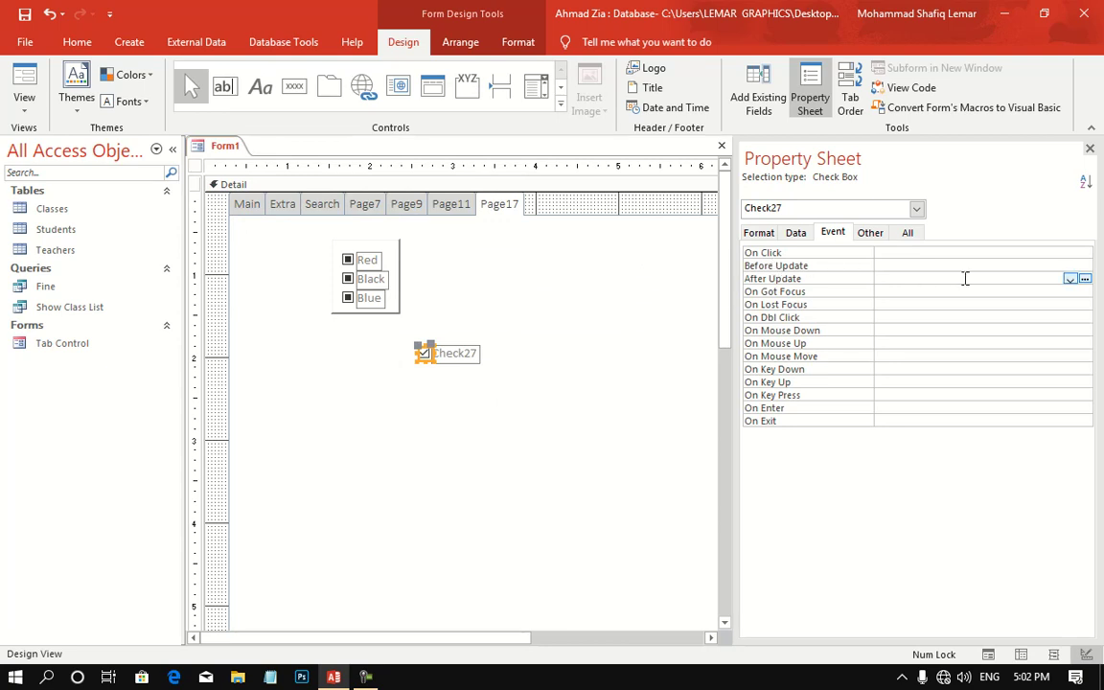
{"action": "left_click", "coordinate": [1084, 279]}
{"action": "left_click", "coordinate": [533, 194]}
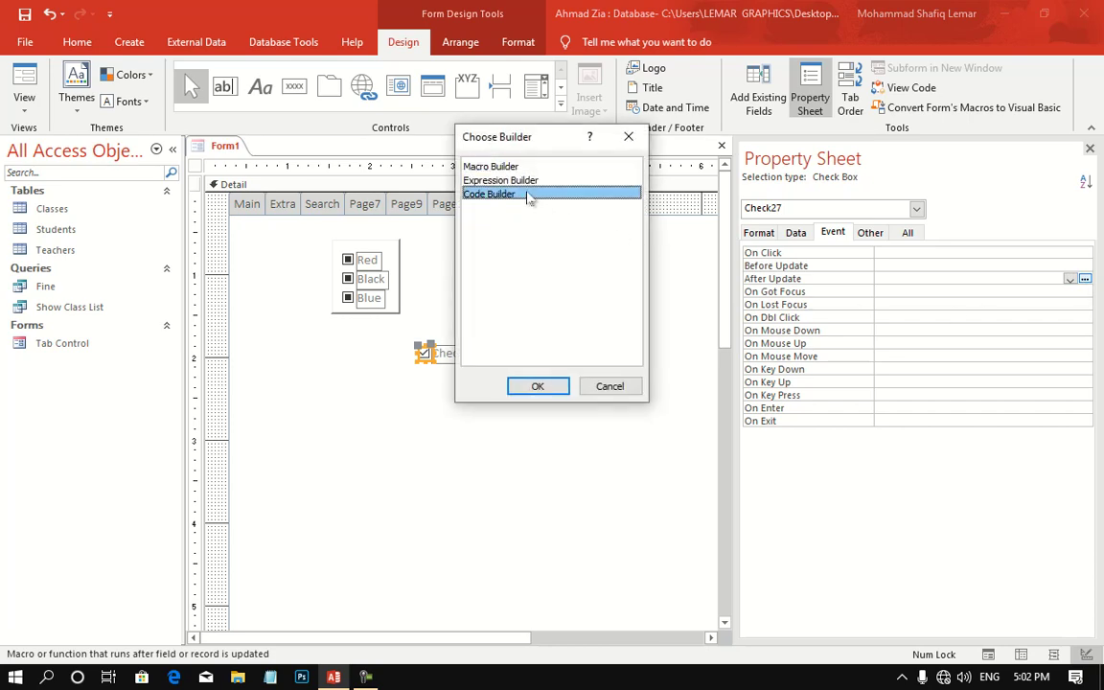
- In Check27_AfterUpdate, add an If block setting Detail.BackColor to vbGreen when Check27 is True
{"action": "double_click", "coordinate": [534, 193]}
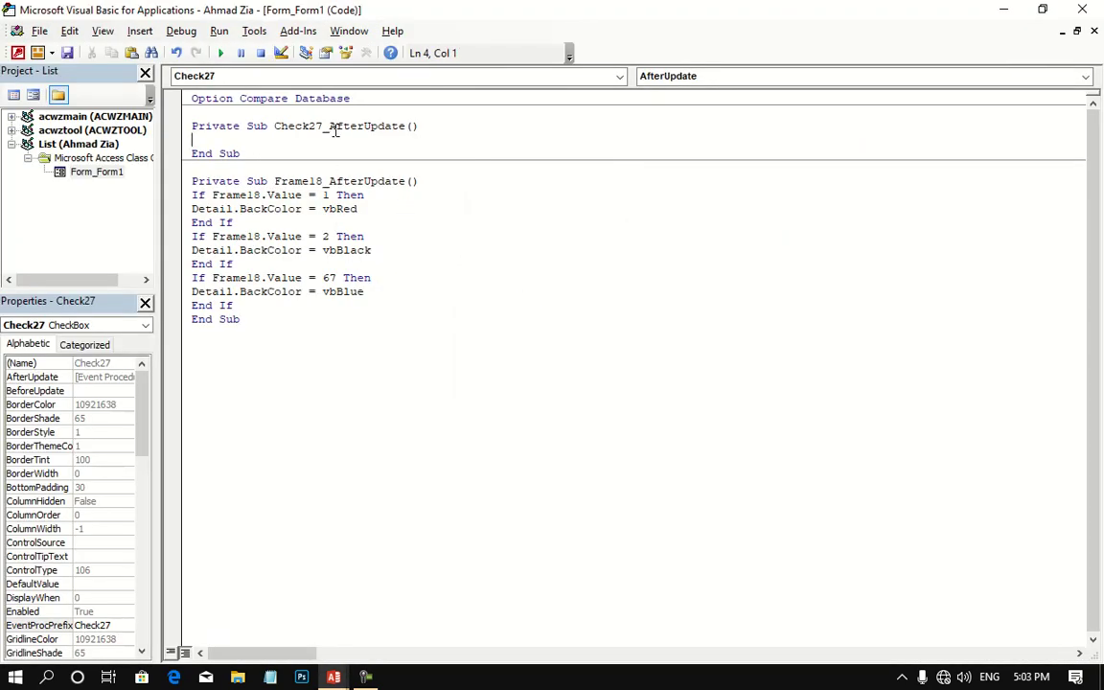
{"action": "type", "text": "i"}
{"action": "type", "text": "f che"}
{"action": "type", "text": "ck"}
{"action": "type", "text": "27"}
{"action": "type", "text": ".va"}
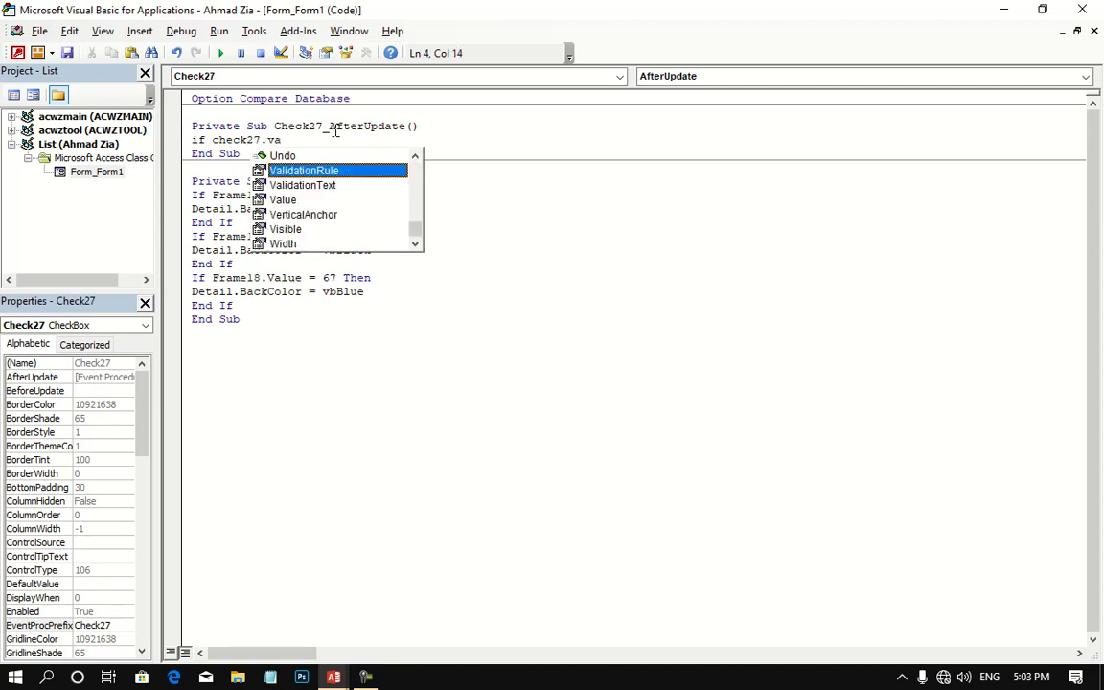
{"action": "type", "text": "lue"}
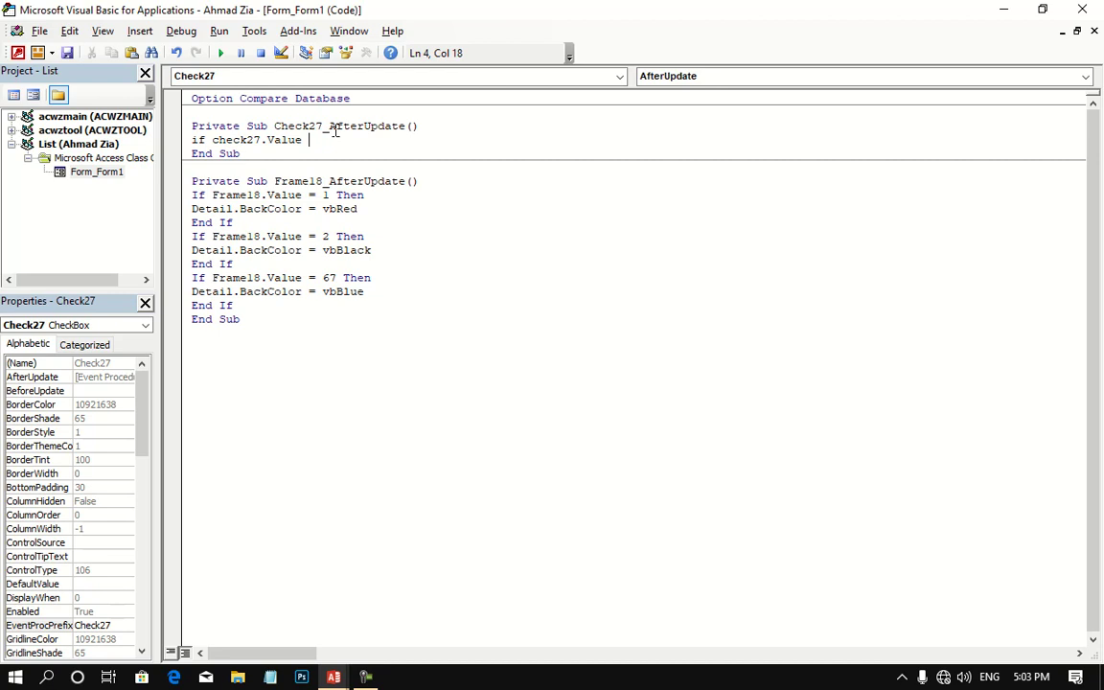
{"action": "type", "text": "= "}
{"action": "type", "text": "tru"}
{"action": "type", "text": "e the"}
{"action": "key", "text": "Return"}
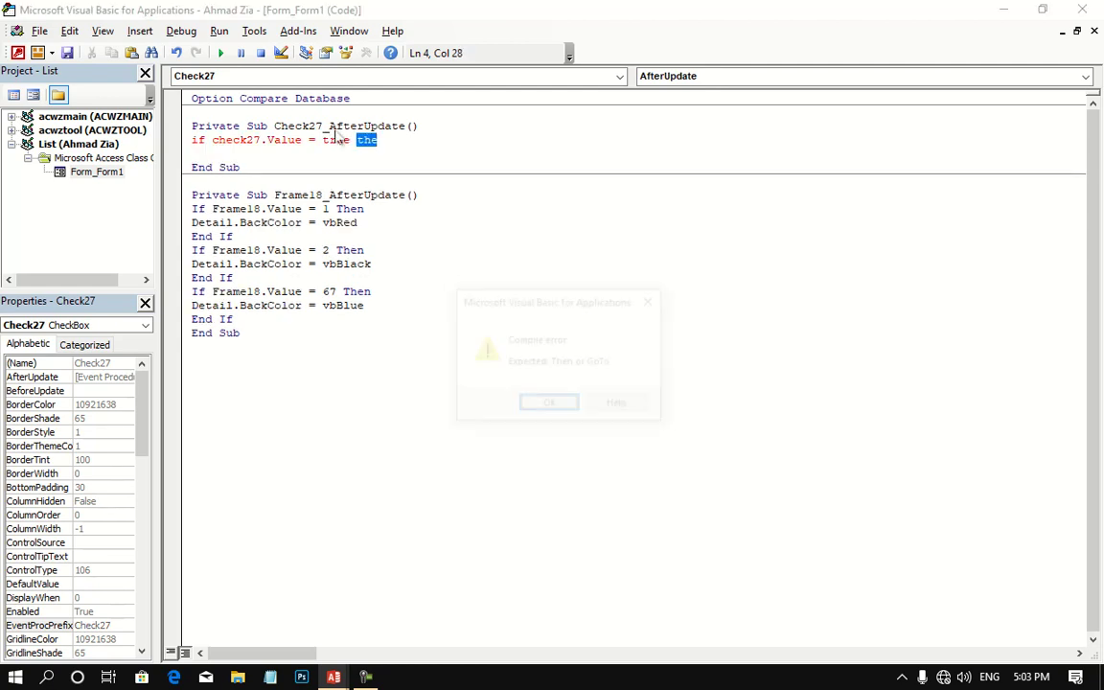
{"action": "key", "text": "Return"}
{"action": "type", "text": "the"}
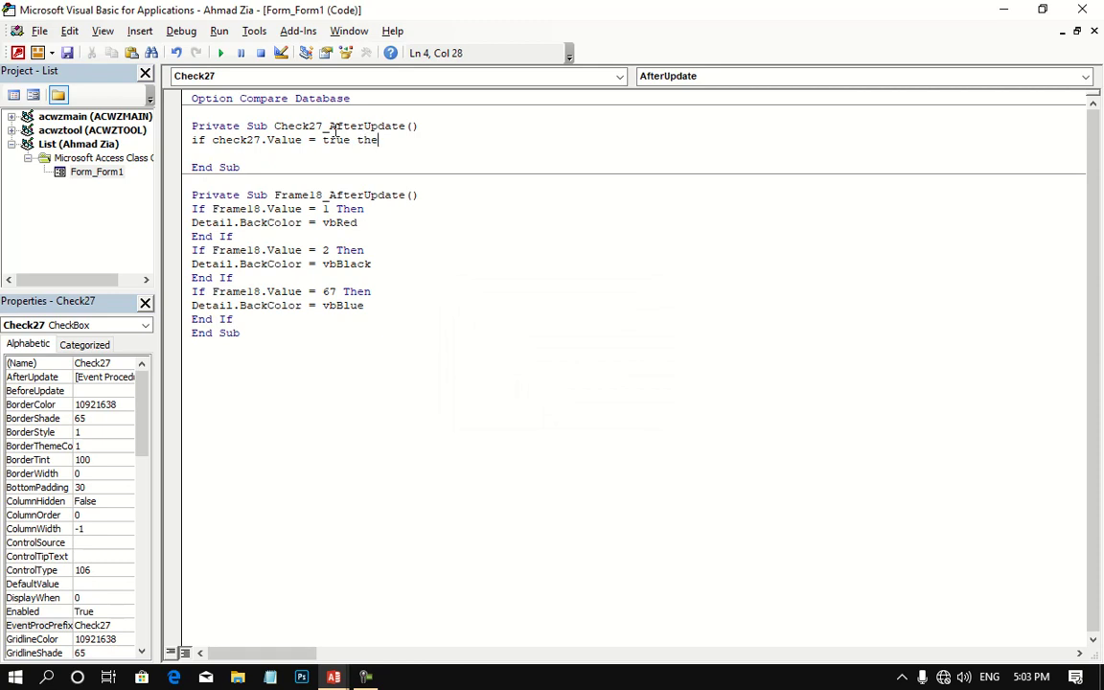
{"action": "type", "text": "n"}
{"action": "key", "text": "Return"}
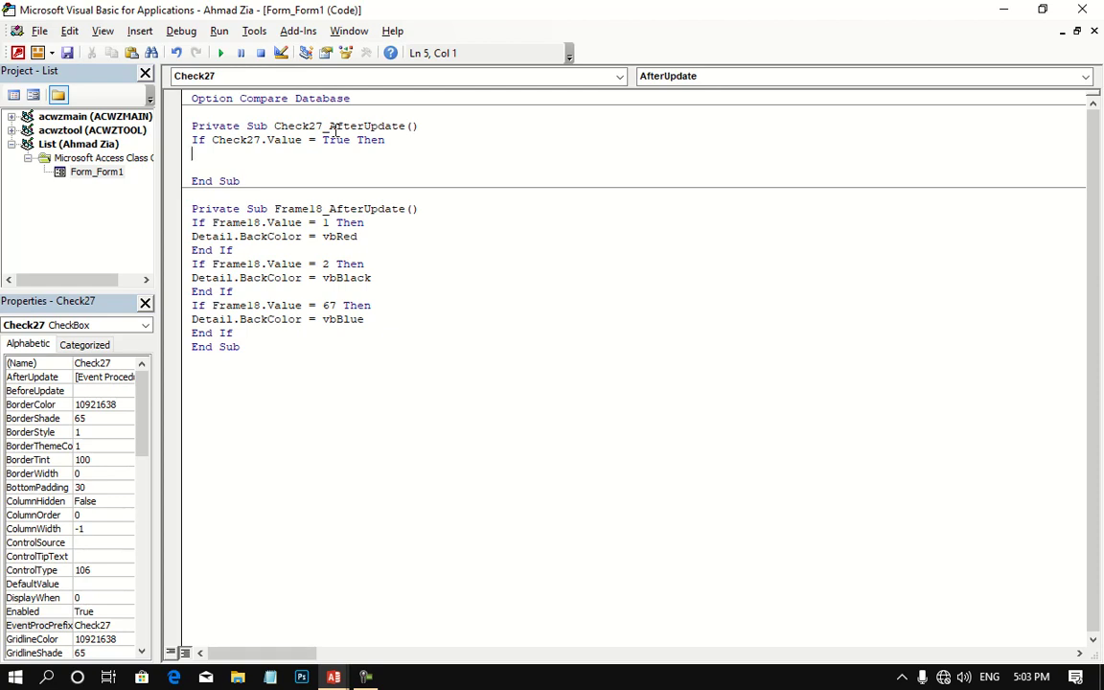
{"action": "type", "text": "de"}
{"action": "type", "text": "tta"}
{"action": "key", "text": "BackSpace"}
{"action": "key", "text": "BackSpace"}
{"action": "key", "text": "BackSpace"}
{"action": "type", "text": "tail"}
{"action": "type", "text": ".ba"}
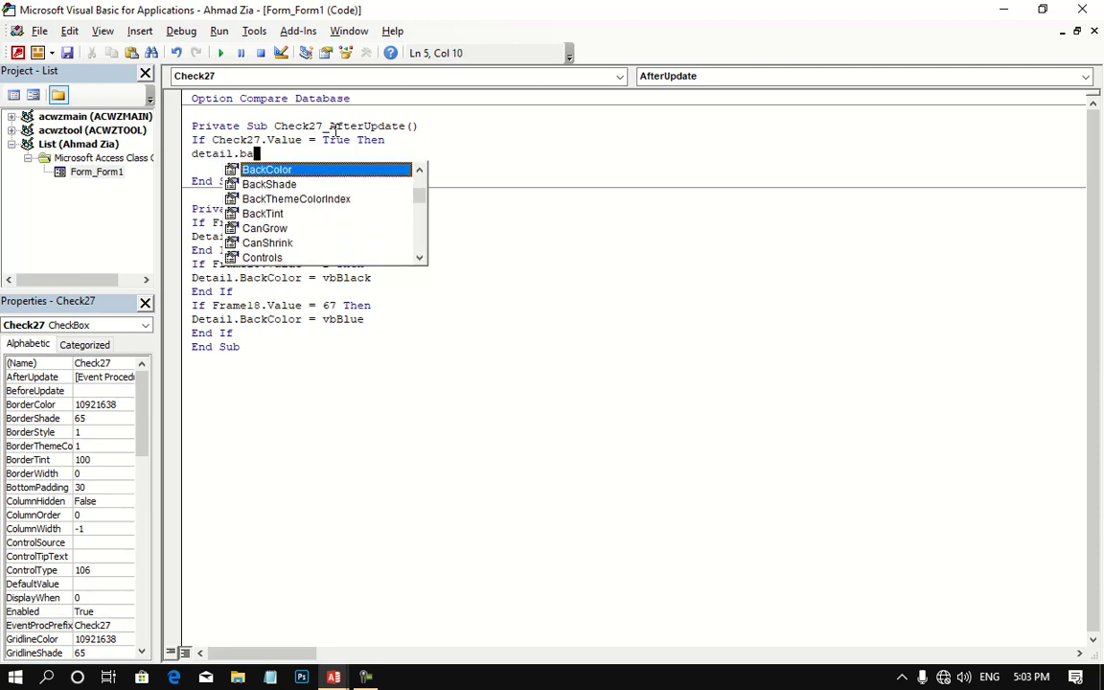
{"action": "key", "text": "Tab"}
{"action": "type", "text": "= "}
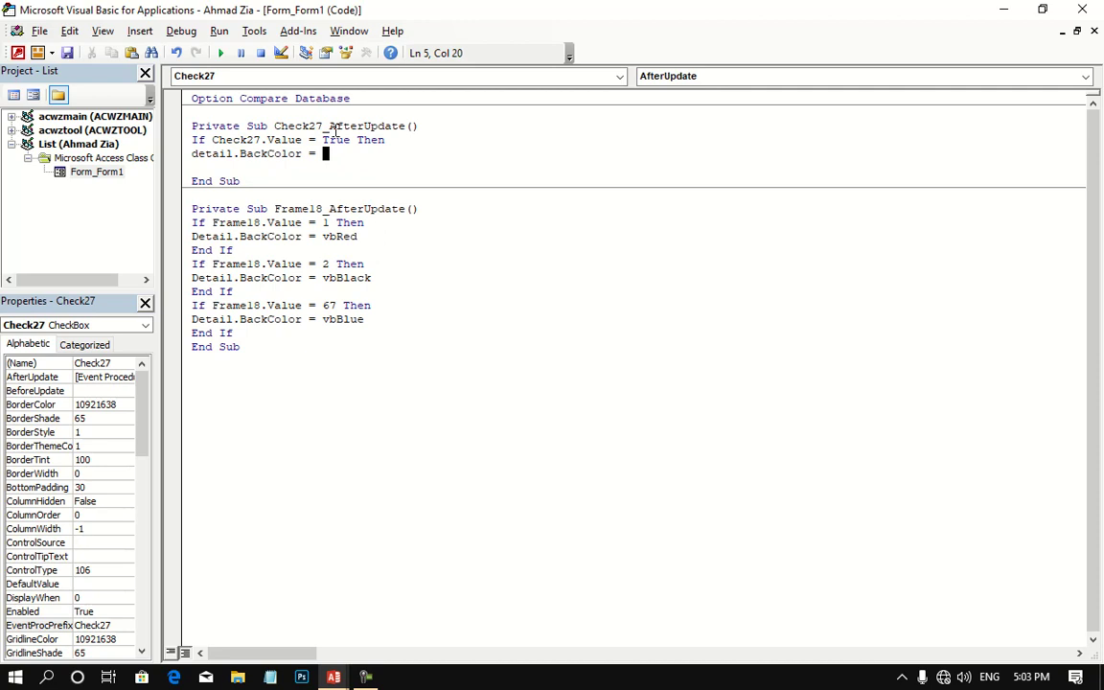
{"action": "type", "text": "vbgr"}
{"action": "type", "text": "een"}
{"action": "key", "text": "Return"}
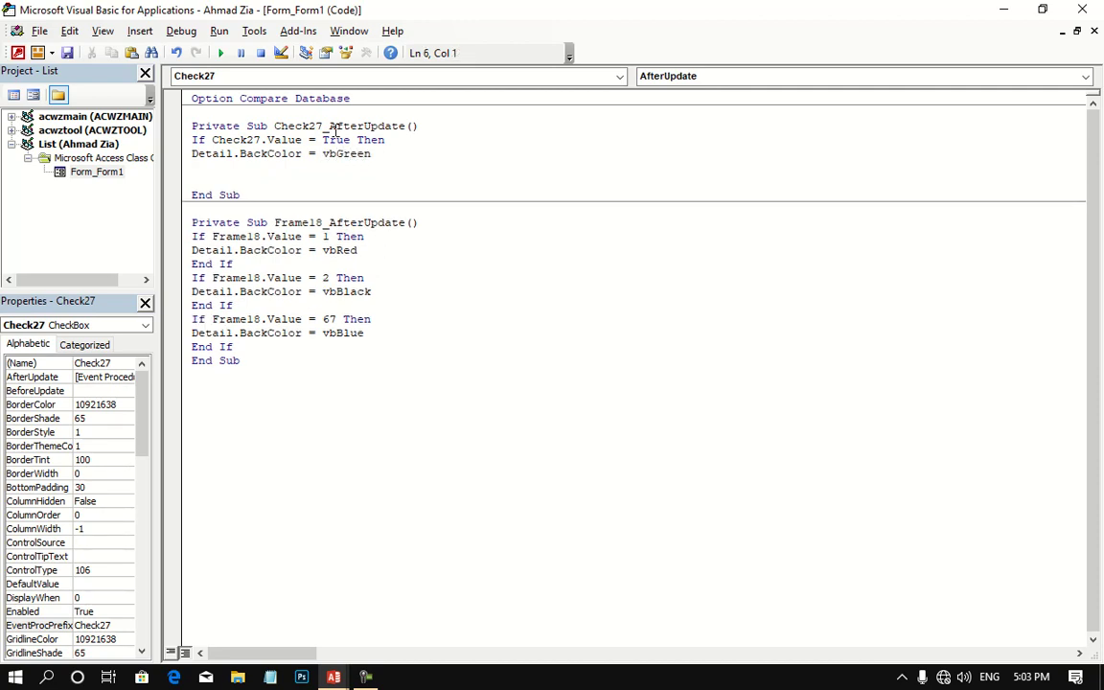
{"action": "type", "text": "end "}
{"action": "type", "text": "if"}
{"action": "key", "text": "Return"}
- Add a second If block setting Detail.BackColor to vbYellow when Check27.Value is False, then close the editor
{"action": "type", "text": "if "}
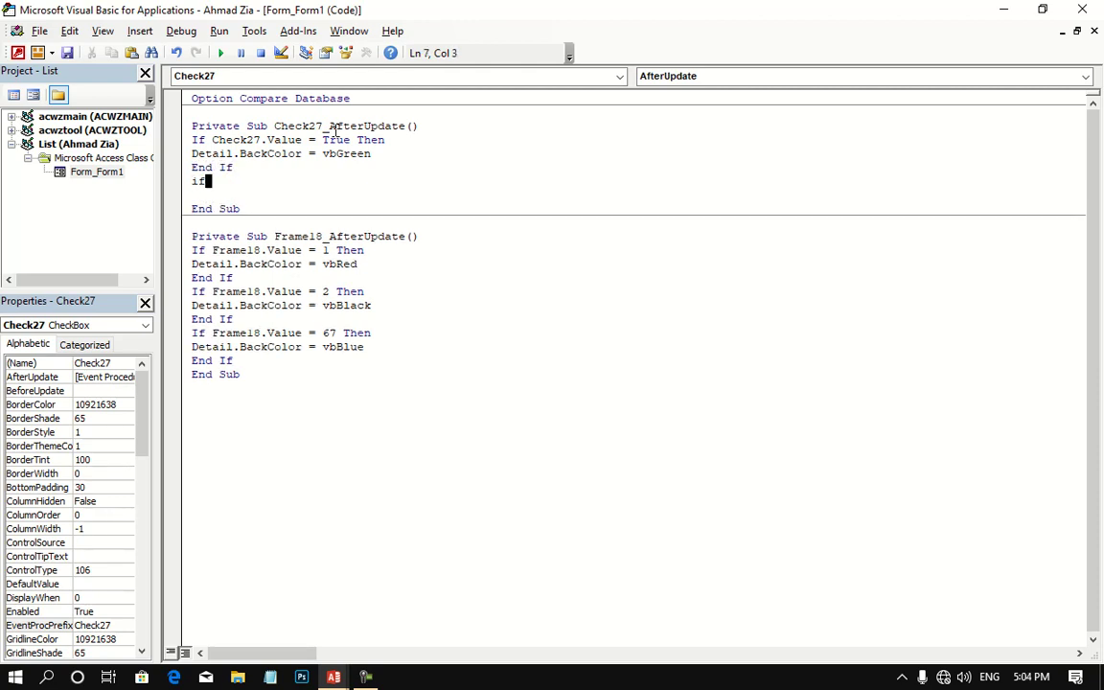
{"action": "type", "text": "Che"}
{"action": "type", "text": "ck27"}
{"action": "type", "text": ".va"}
{"action": "key", "text": "Down"}
{"action": "key", "text": "Down"}
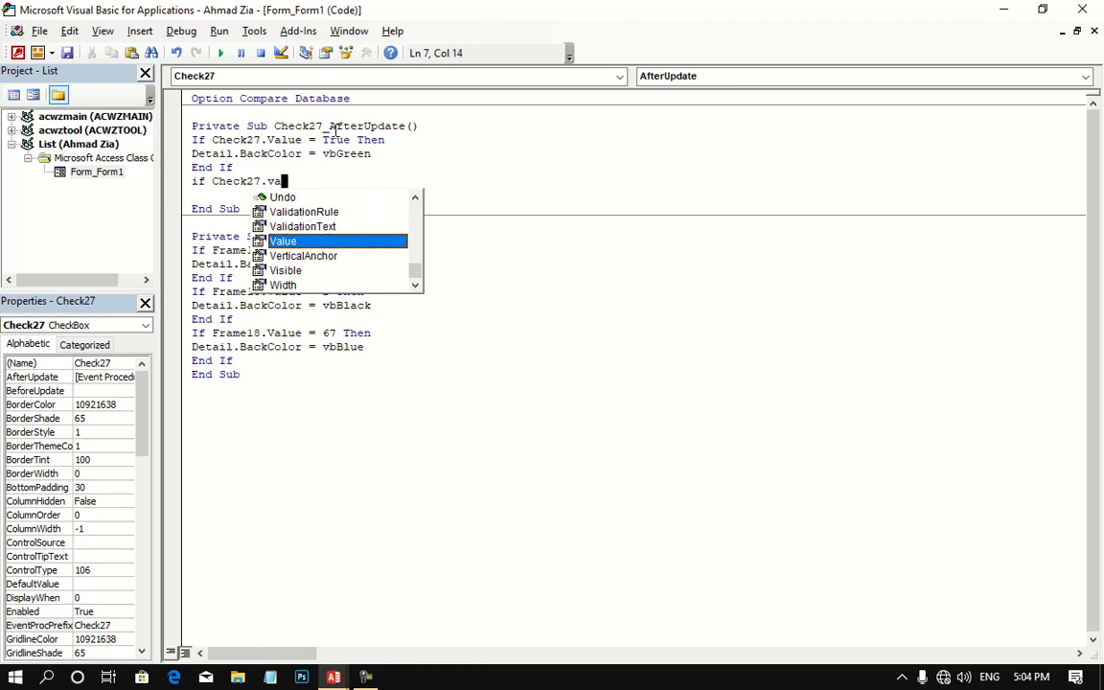
{"action": "key", "text": "Tab"}
{"action": "type", "text": "= "}
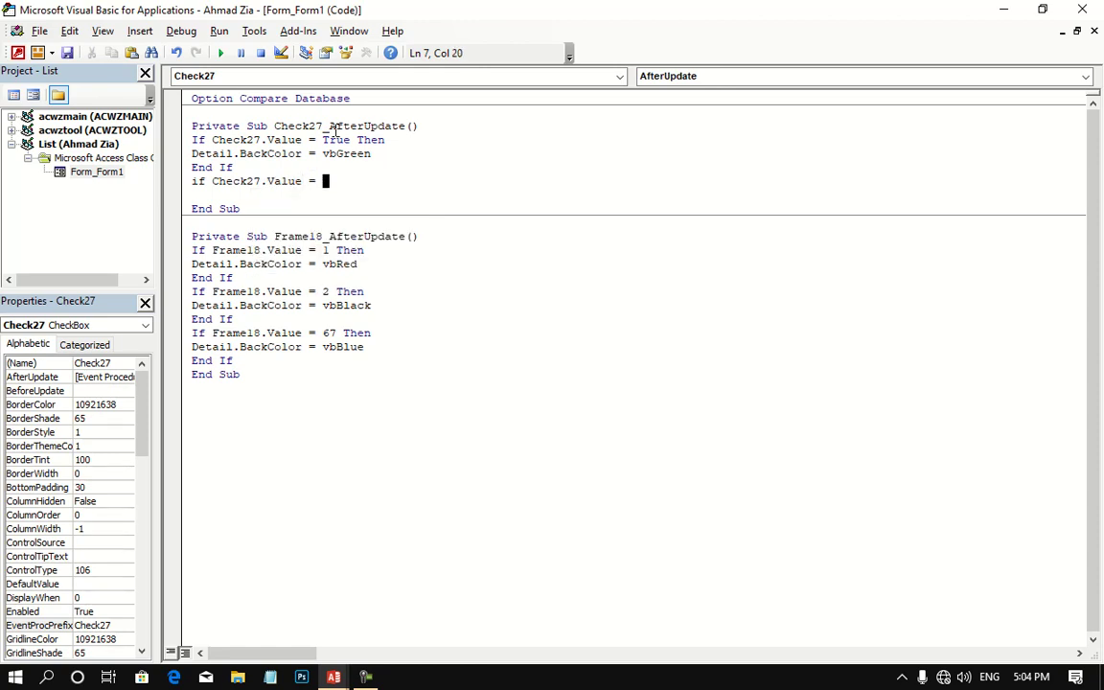
{"action": "type", "text": "False th"}
{"action": "type", "text": "en"}
{"action": "key", "text": "Return"}
{"action": "type", "text": "d"}
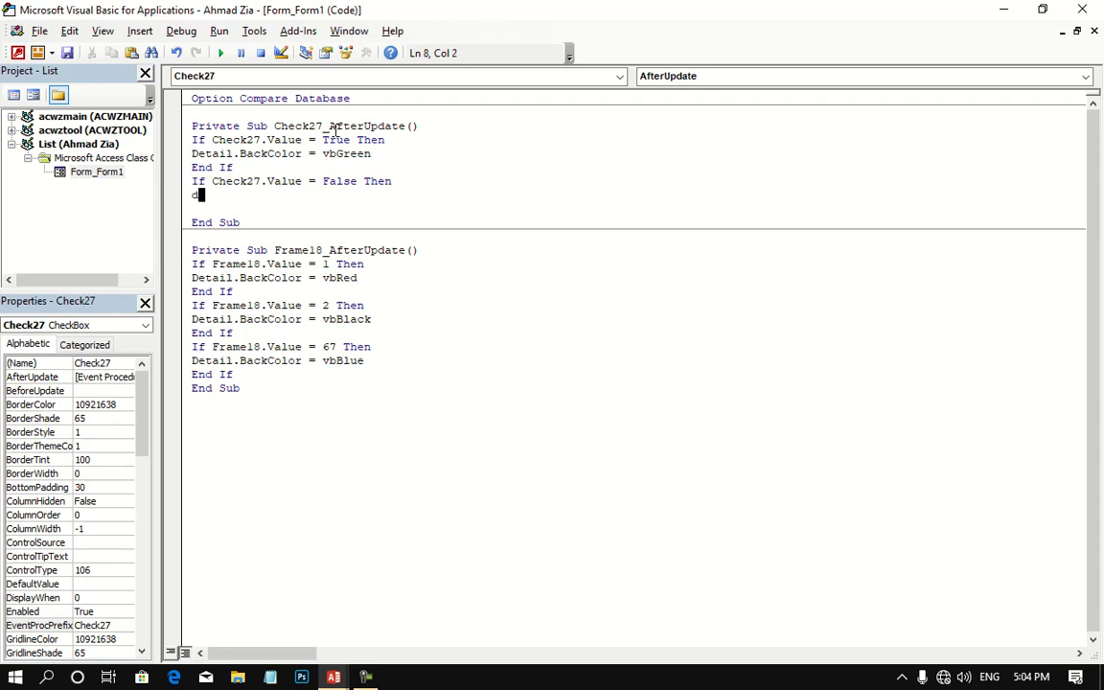
{"action": "type", "text": "etail."}
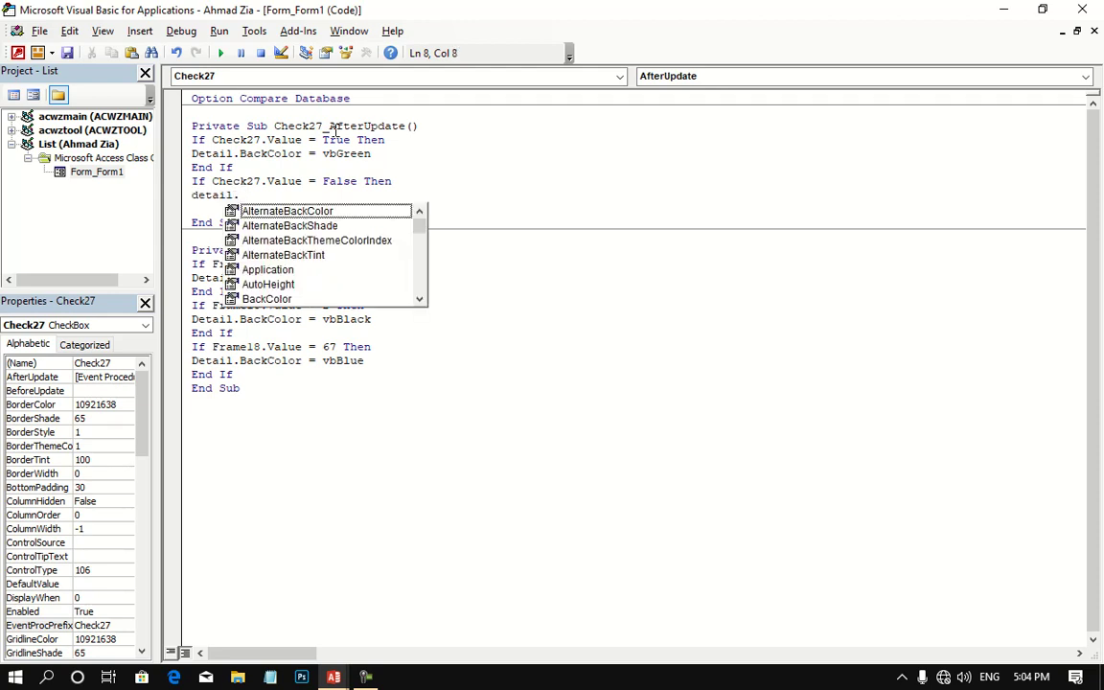
{"action": "type", "text": "ba"}
{"action": "key", "text": "Tab"}
{"action": "type", "text": "="}
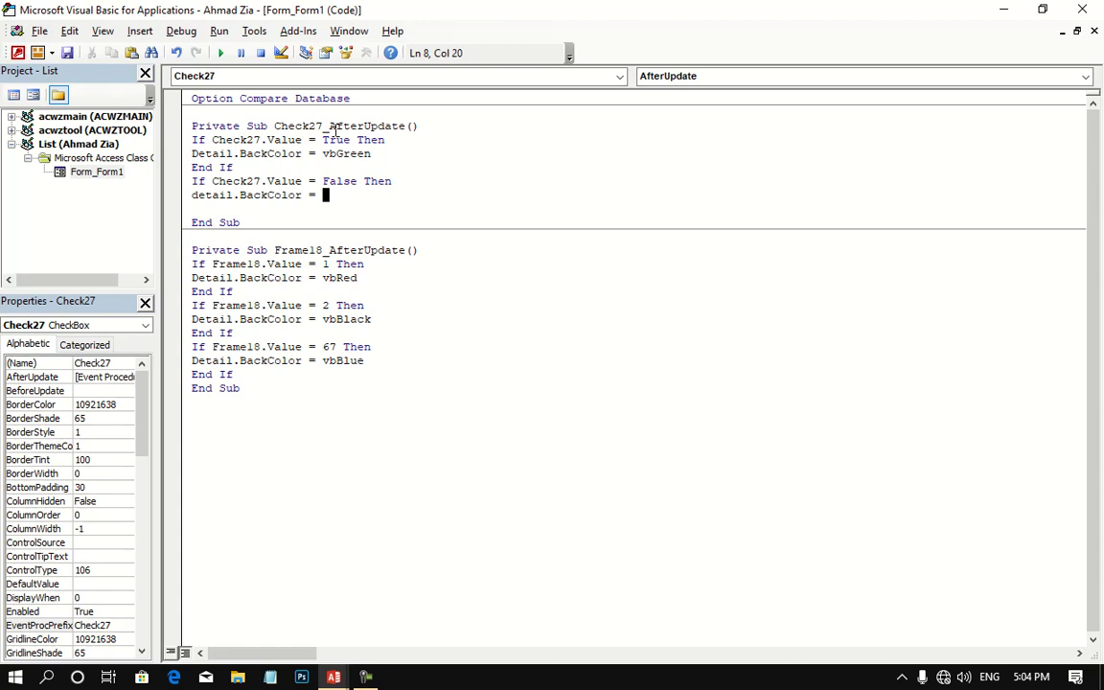
{"action": "type", "text": "vb"}
{"action": "type", "text": "yellow"}
{"action": "key", "text": "Return"}
{"action": "type", "text": "end"}
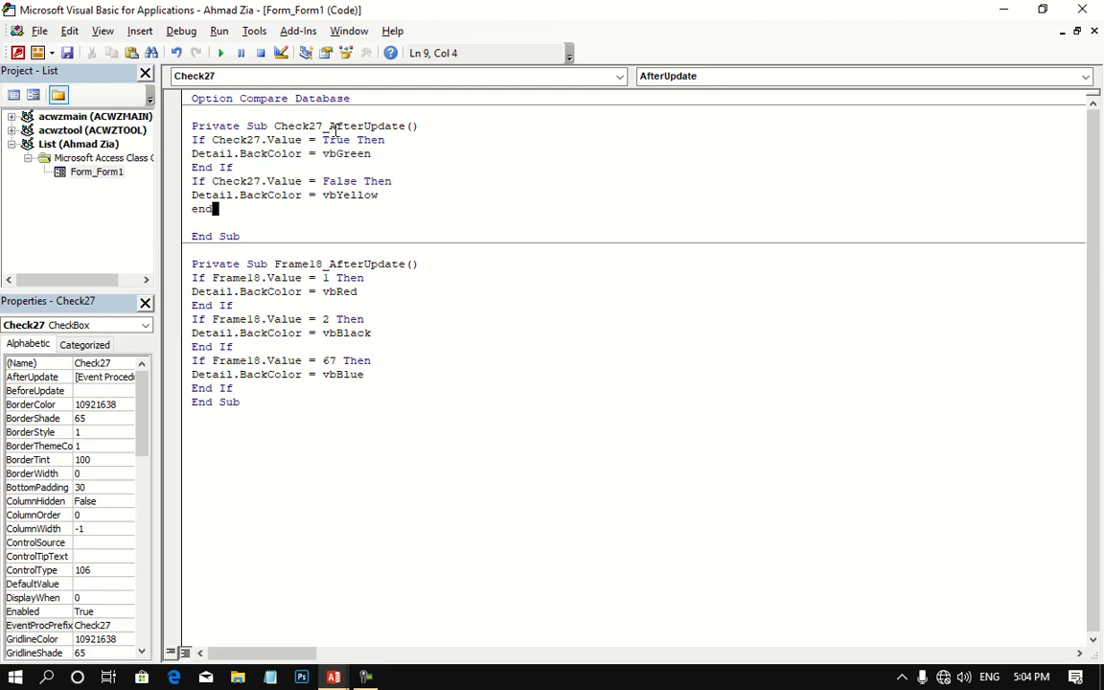
{"action": "type", "text": " if"}
{"action": "key", "text": "Return"}
{"action": "key", "text": "BackSpace"}
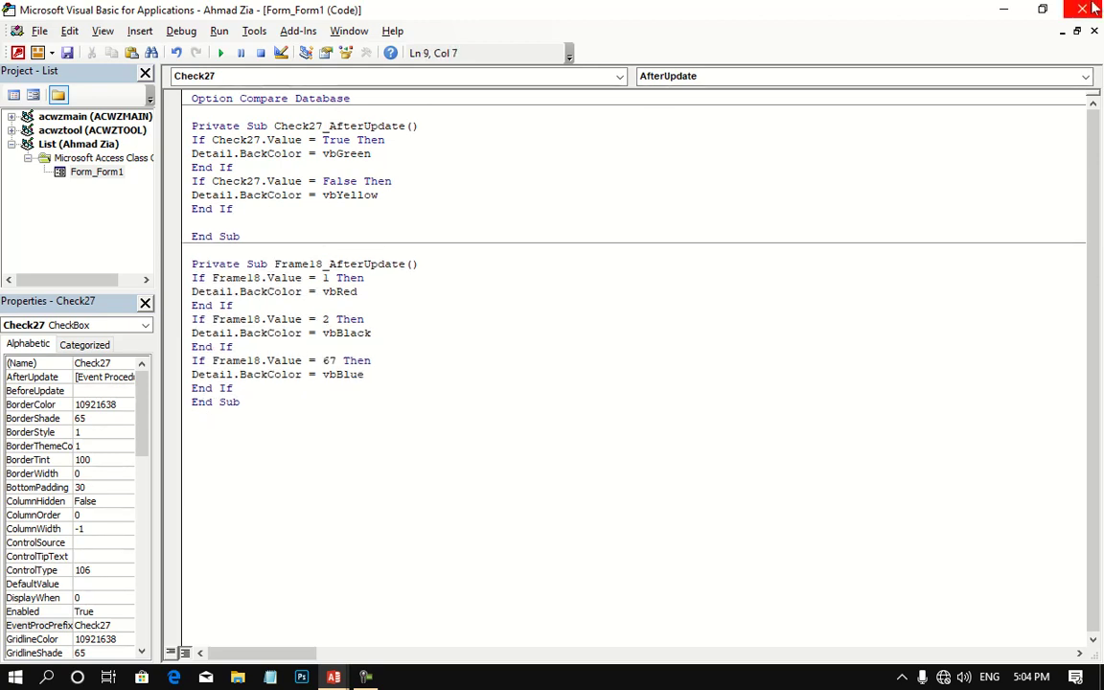
{"action": "left_click", "coordinate": [1004, 8]}
- Run the form in Form View on Page17 and toggle Check27 to test the green and yellow backgrounds
{"action": "left_click", "coordinate": [26, 84]}
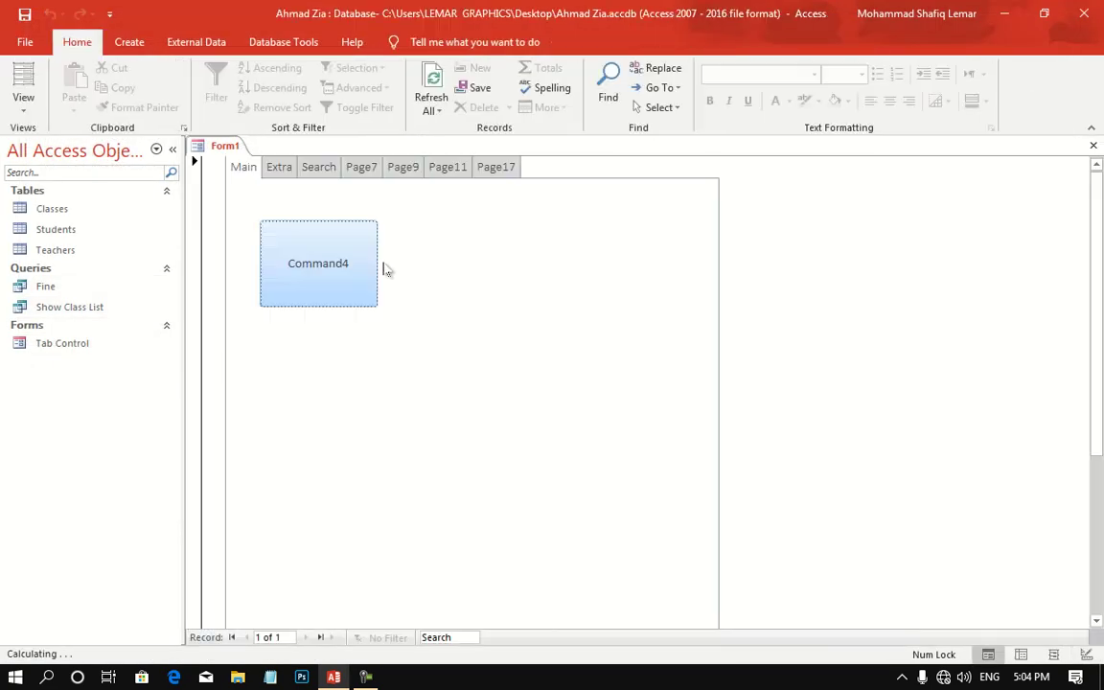
{"action": "left_click", "coordinate": [506, 168]}
{"action": "left_click", "coordinate": [420, 322]}
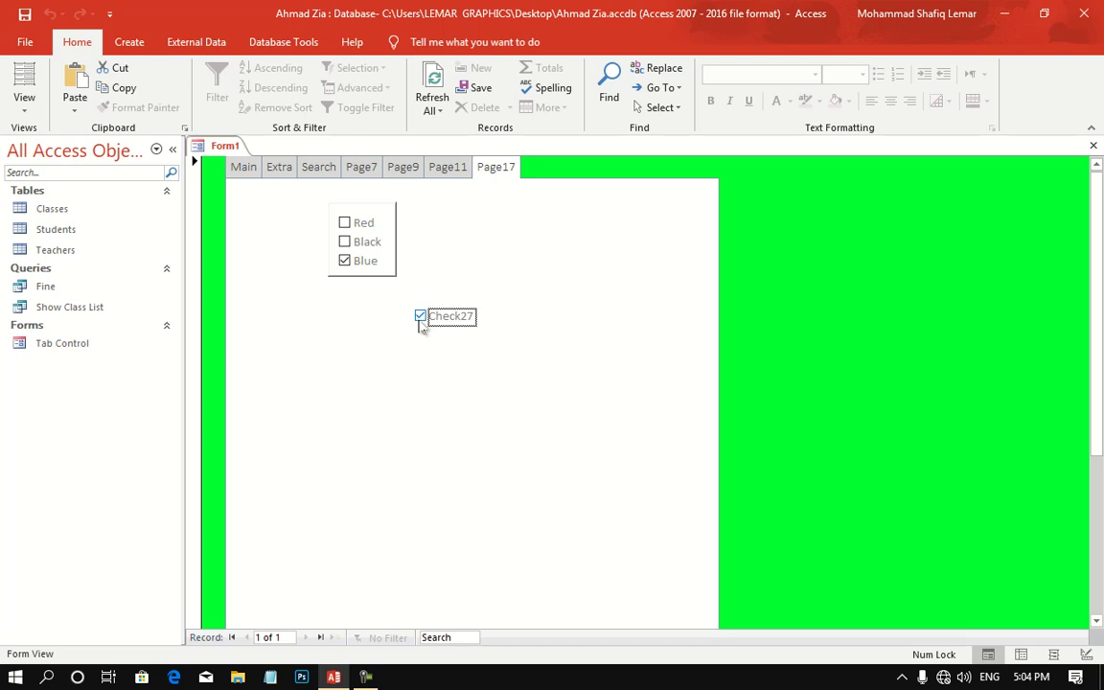
{"action": "left_click", "coordinate": [420, 319]}
{"action": "left_click", "coordinate": [421, 319]}
{"action": "double_click", "coordinate": [422, 322]}
{"action": "left_click", "coordinate": [421, 317]}
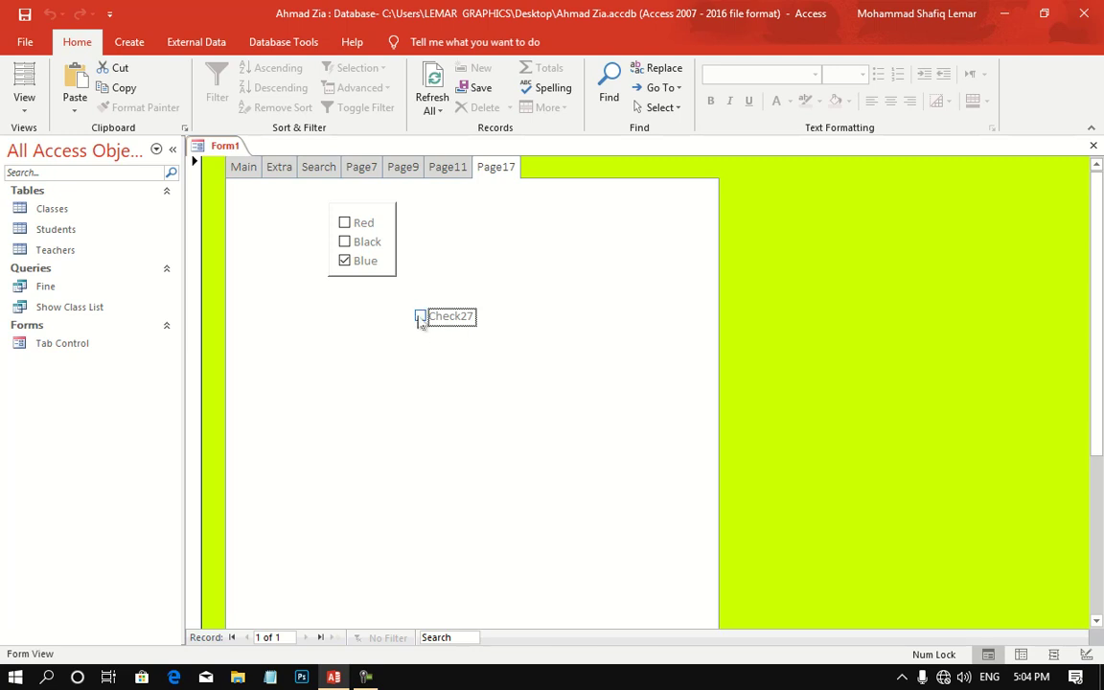
- Test the Red, Black and Blue colour options, then tick and untick Check27 again
{"action": "left_click", "coordinate": [344, 222]}
{"action": "left_click", "coordinate": [344, 241]}
{"action": "left_click", "coordinate": [345, 261]}
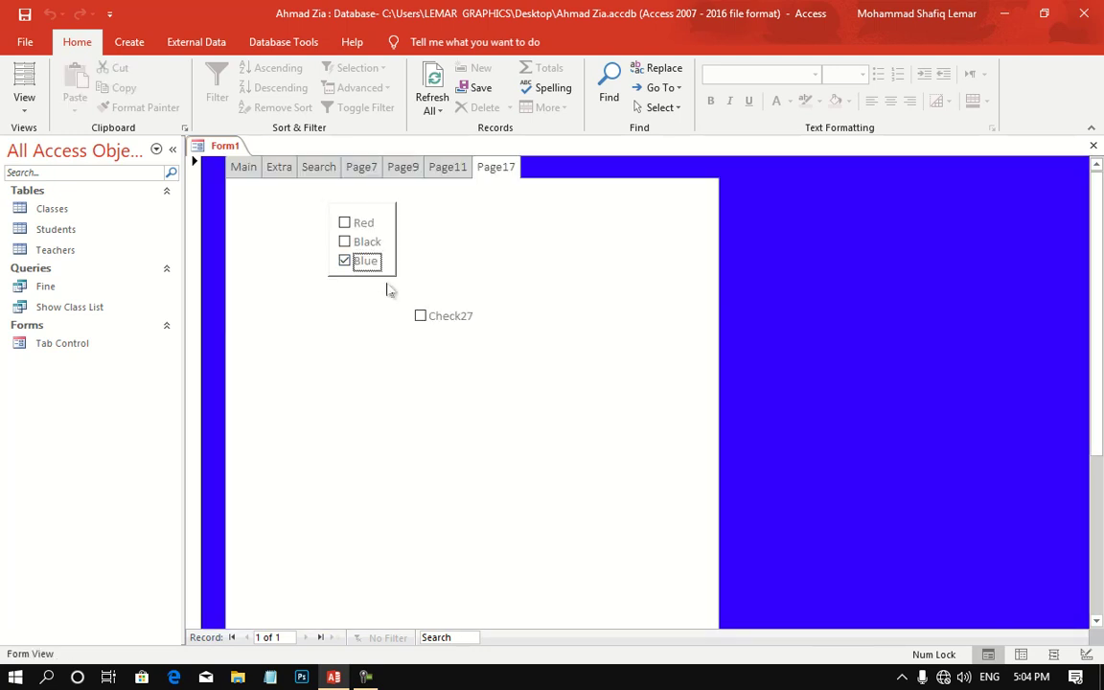
{"action": "left_click", "coordinate": [344, 223]}
{"action": "left_click", "coordinate": [344, 242]}
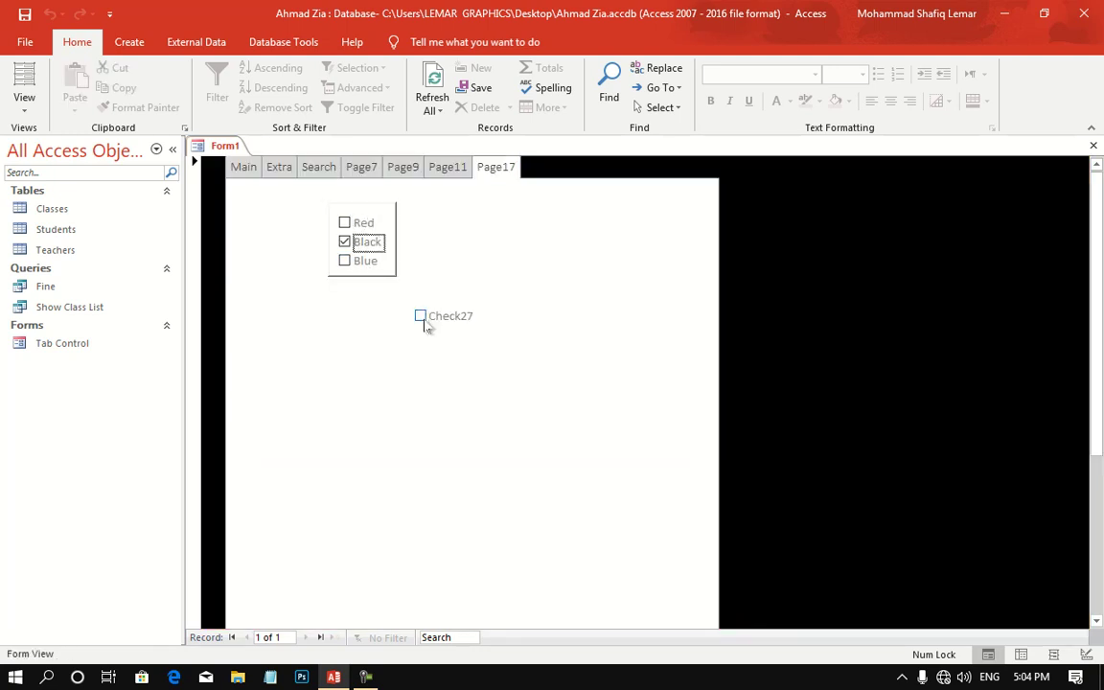
{"action": "left_click", "coordinate": [424, 320]}
{"action": "left_click", "coordinate": [425, 322]}
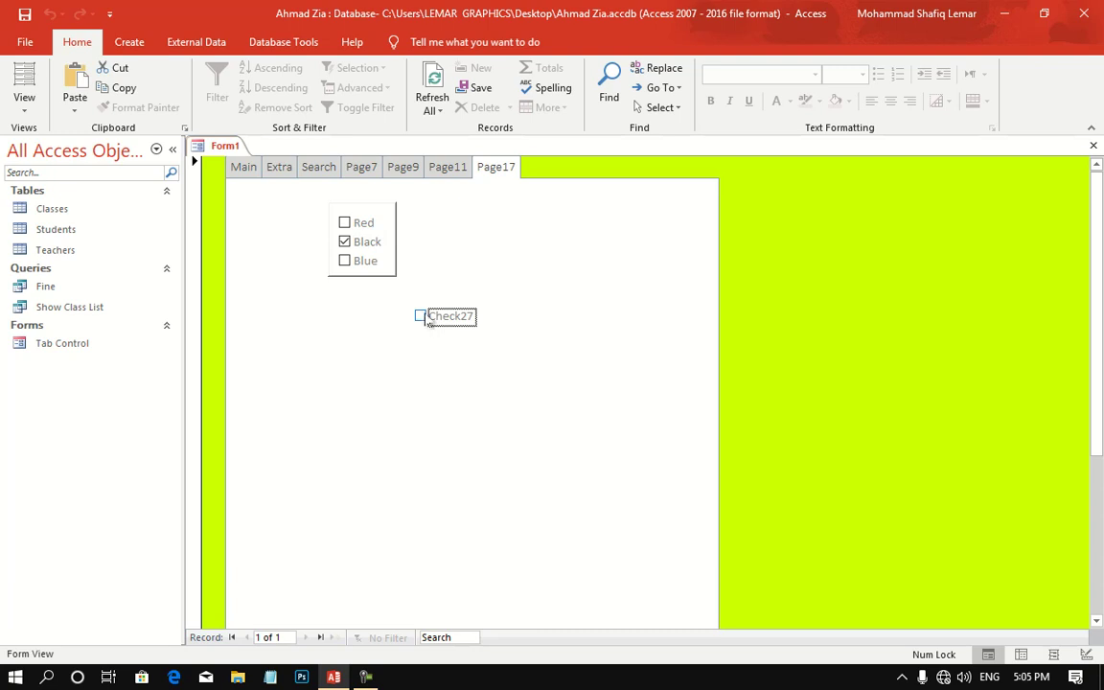
- Return to Design View and rename the Check27 label to 'Change Color'
{"action": "right_click", "coordinate": [477, 285]}
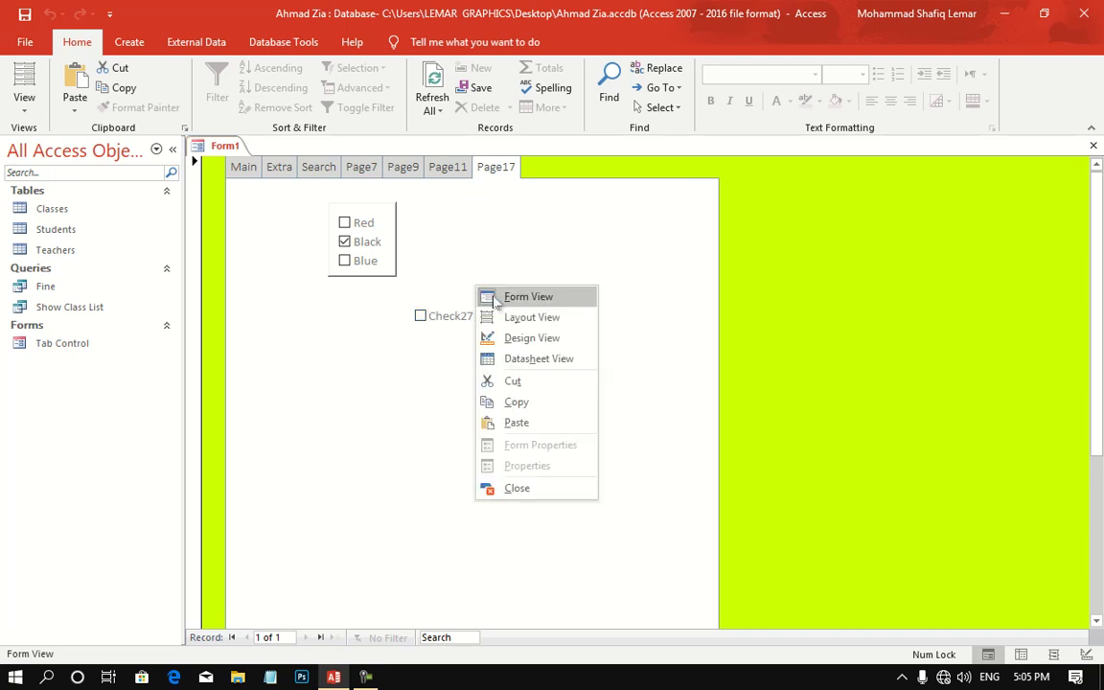
{"action": "left_click", "coordinate": [516, 338]}
{"action": "left_click", "coordinate": [455, 353]}
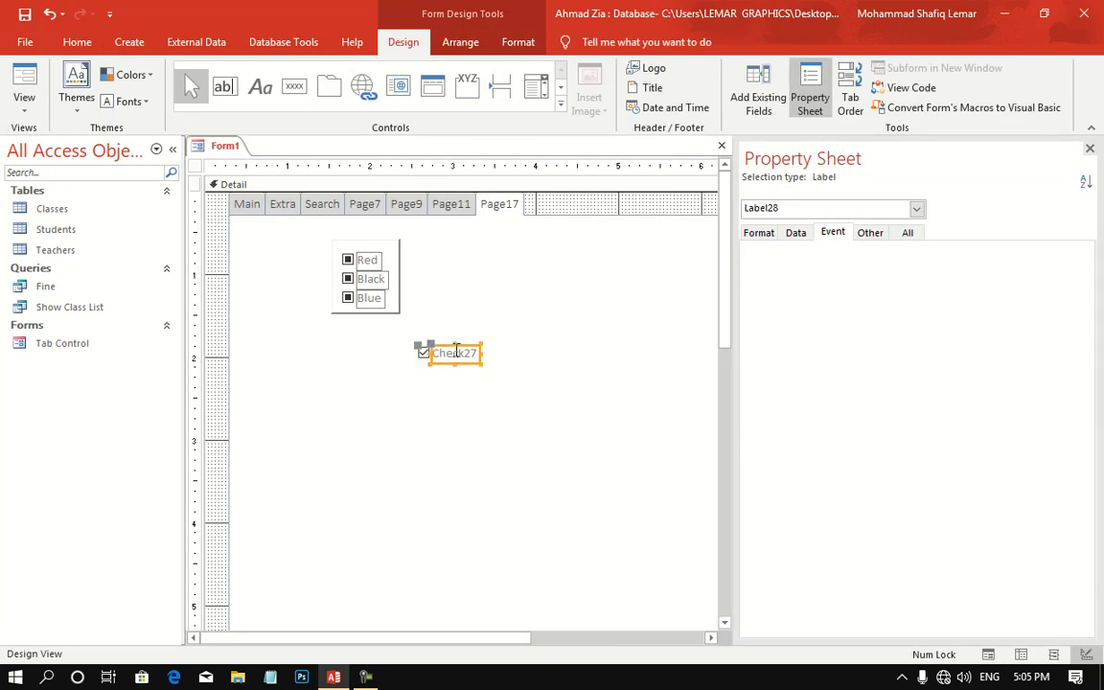
{"action": "double_click", "coordinate": [456, 352]}
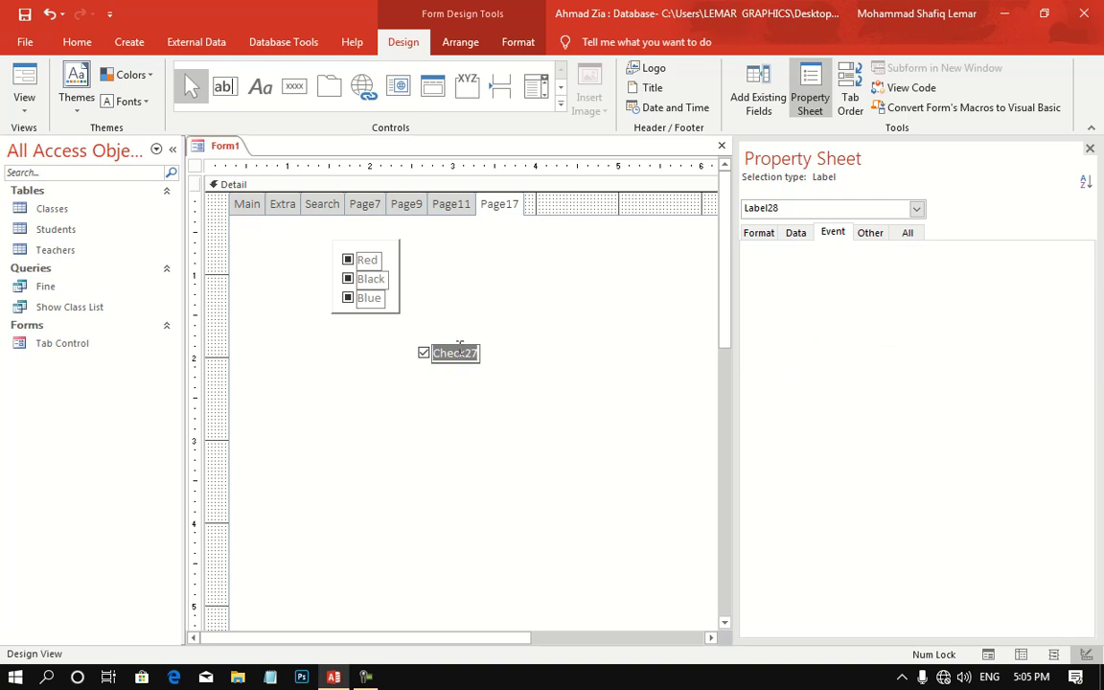
{"action": "type", "text": "Charnge"}
{"action": "type", "text": " Color"}
{"action": "key", "text": "Return"}
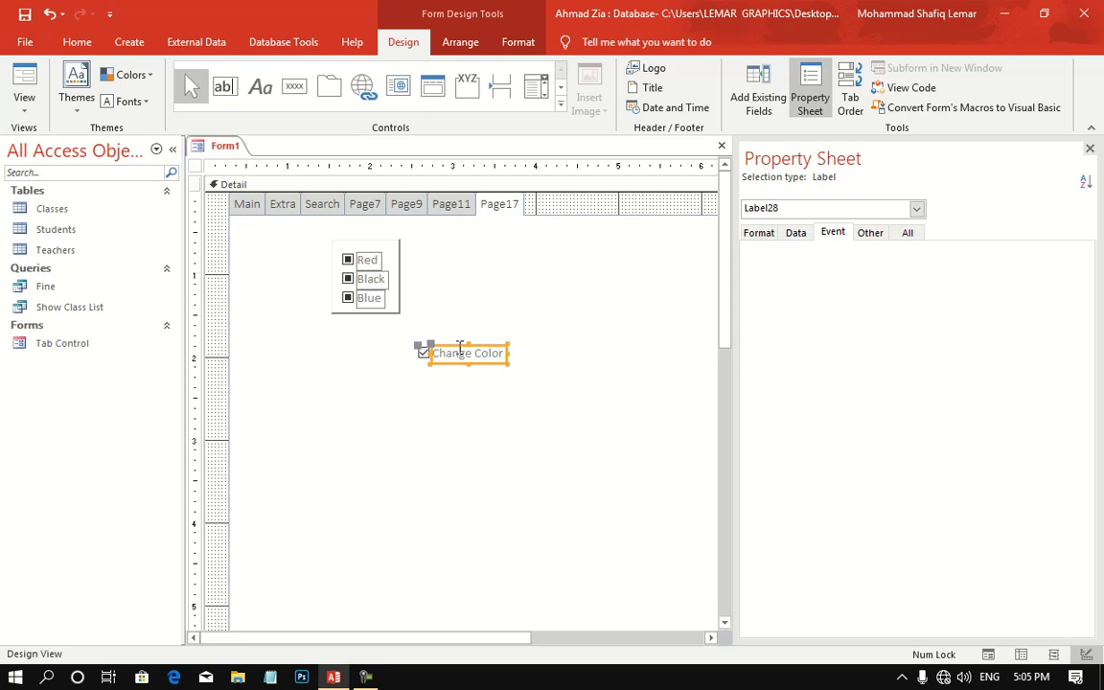
{"action": "left_click", "coordinate": [561, 103]}
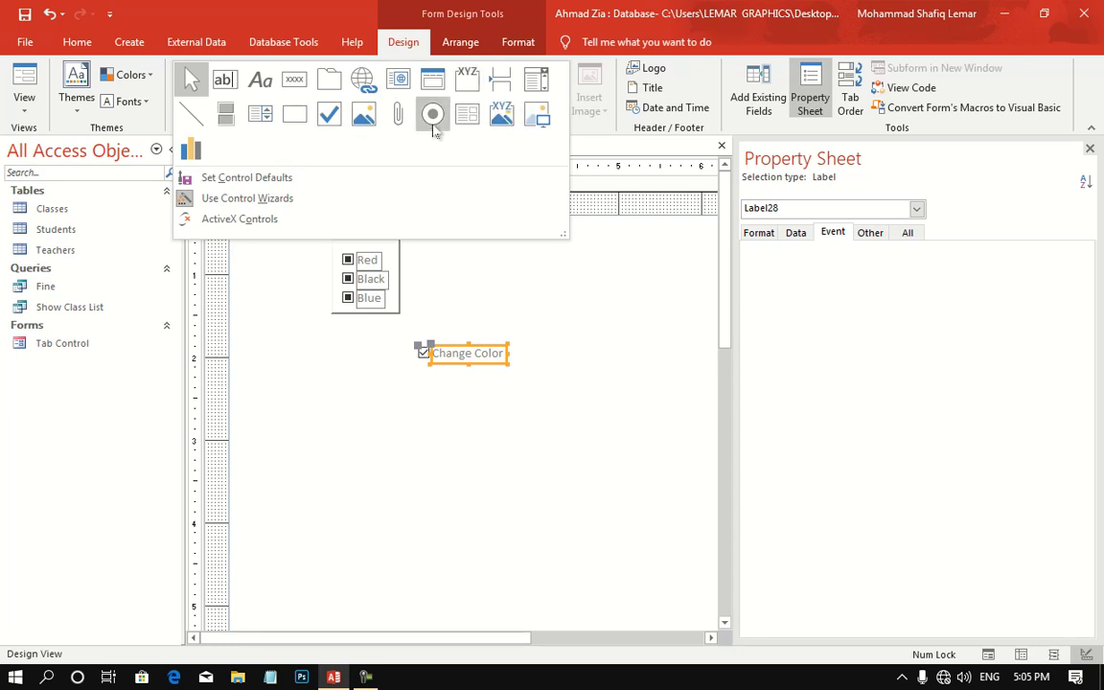
- Place a toggle button below the Change Color check box and test it in Form View
{"action": "left_click", "coordinate": [226, 117]}
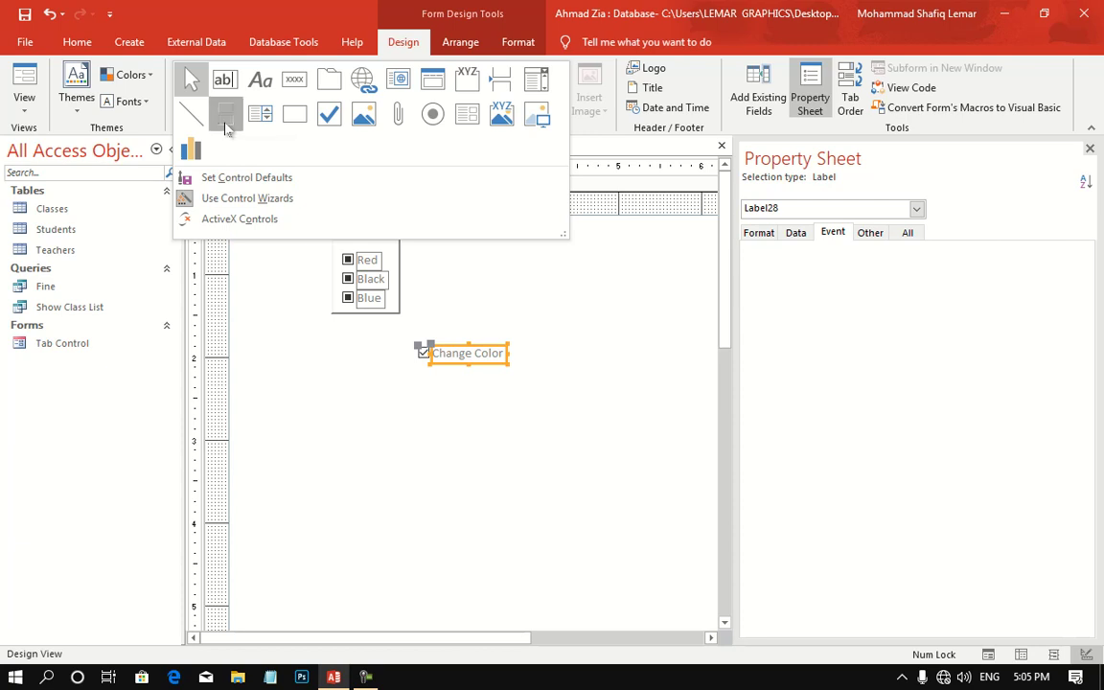
{"action": "left_click", "coordinate": [421, 404]}
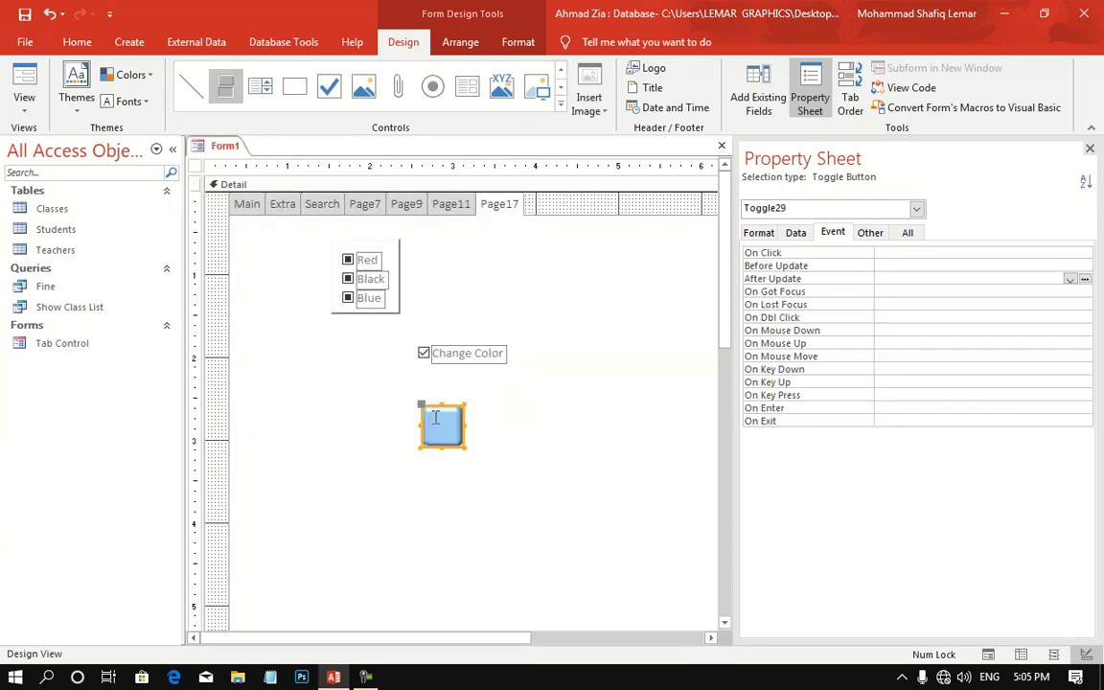
{"action": "left_click", "coordinate": [24, 84]}
{"action": "left_click", "coordinate": [452, 389]}
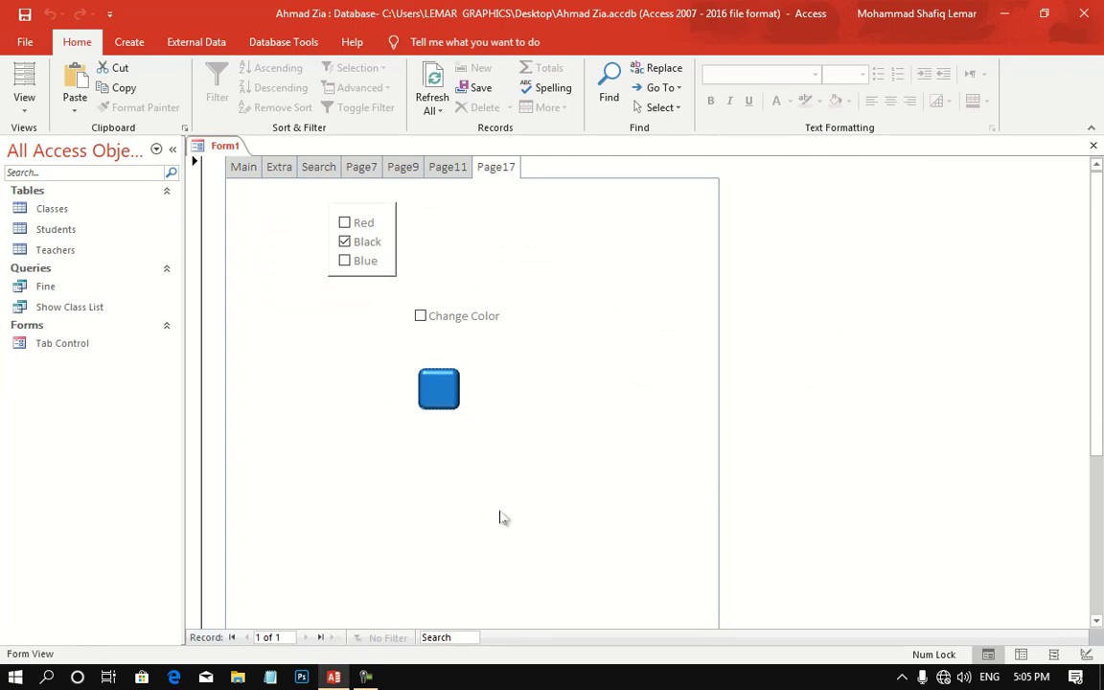
{"action": "left_click", "coordinate": [444, 389]}
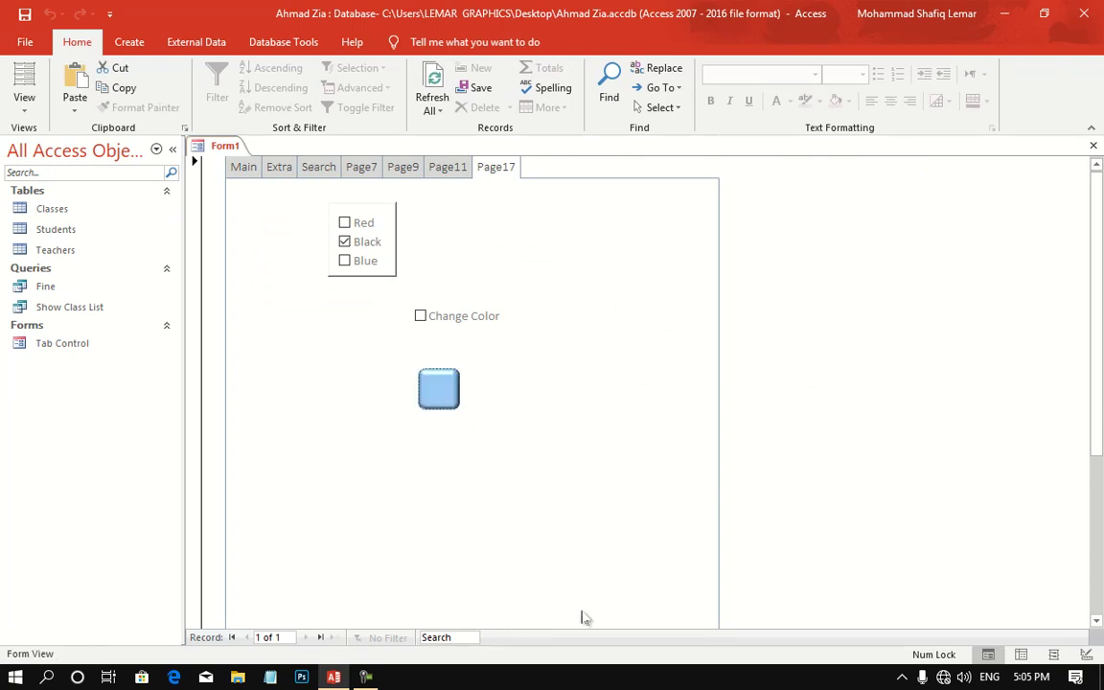
- Return to Design View and start the builder for the toggle's After Update event
{"action": "right_click", "coordinate": [522, 488]}
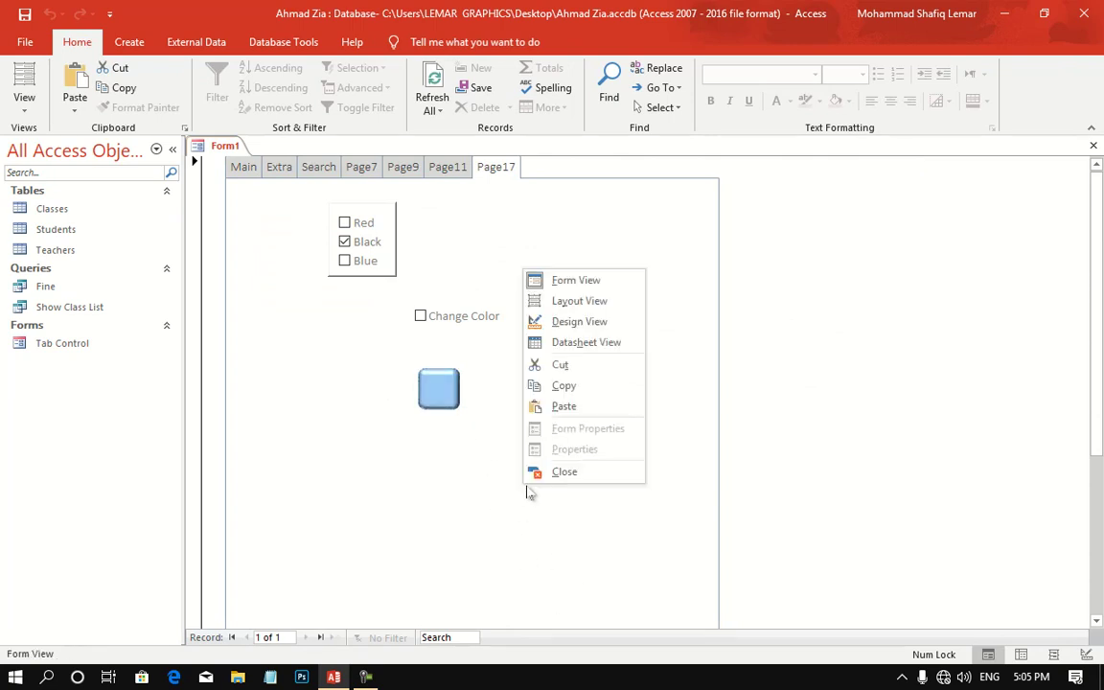
{"action": "left_click", "coordinate": [536, 320]}
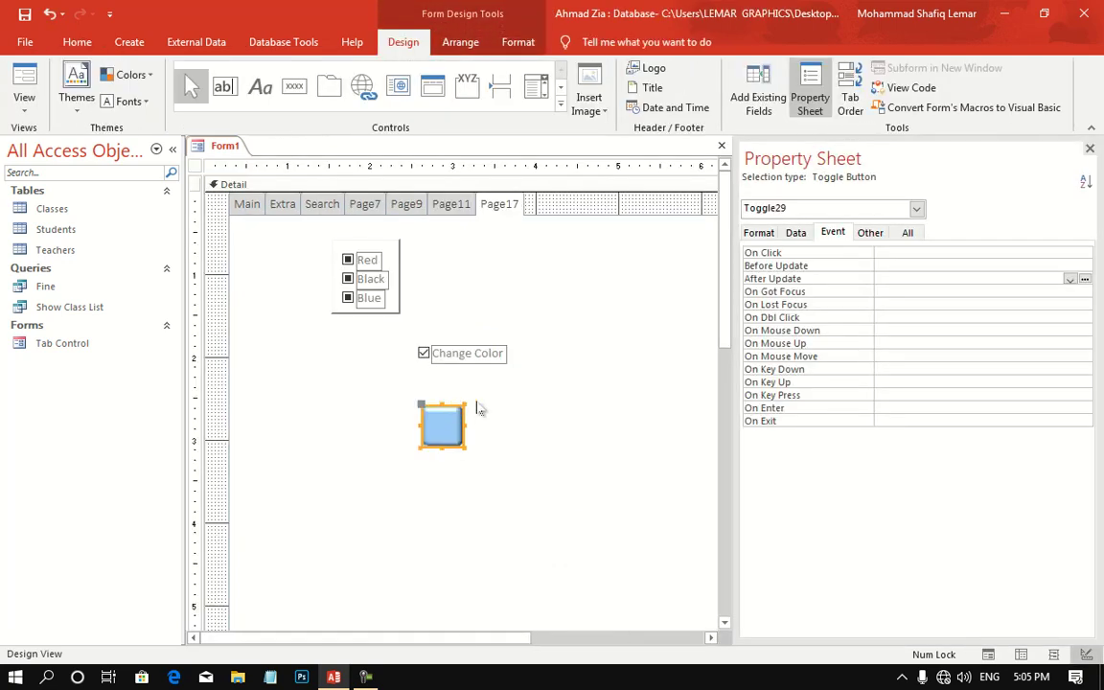
{"action": "left_click", "coordinate": [1085, 279]}
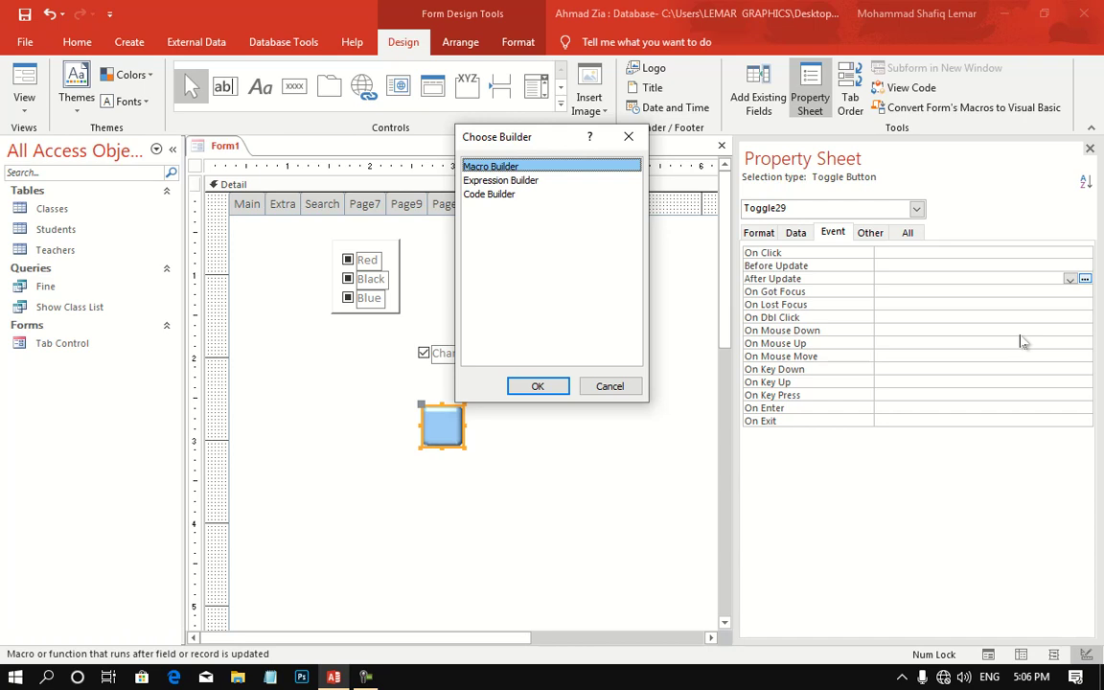
- Create Toggle29_AfterUpdate with Code Builder, beginning it with 'If Toggle29.Value = True Then'
{"action": "double_click", "coordinate": [490, 194]}
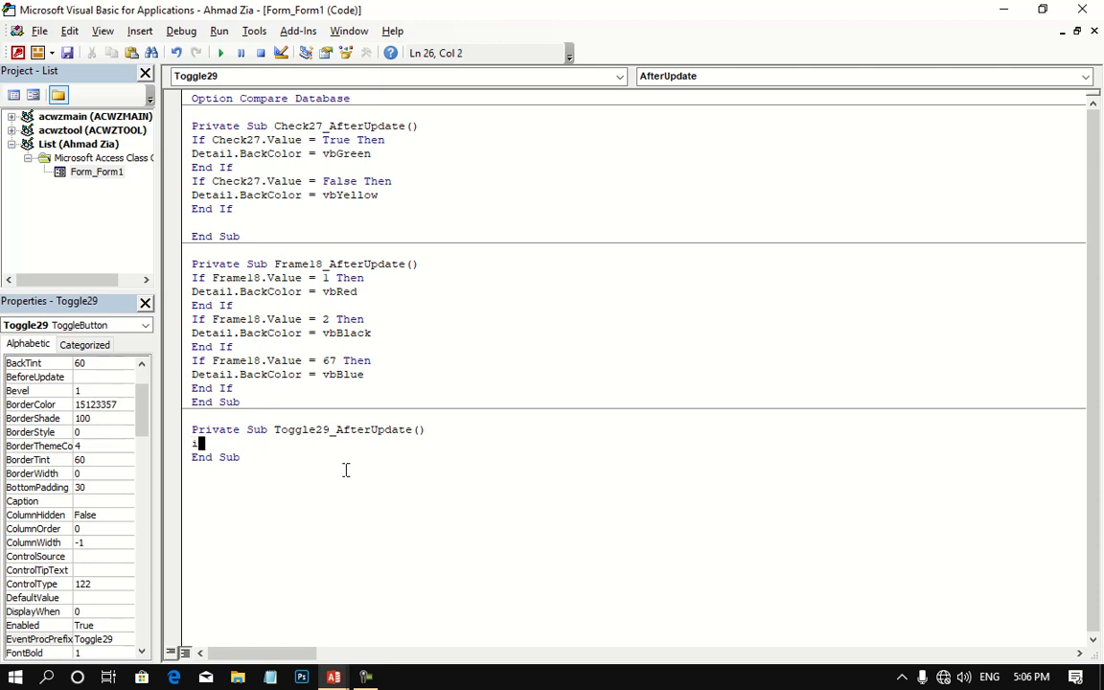
{"action": "type", "text": "if to"}
{"action": "type", "text": "ggle"}
{"action": "type", "text": "29"}
{"action": "type", "text": ".va"}
{"action": "key", "text": "Tab"}
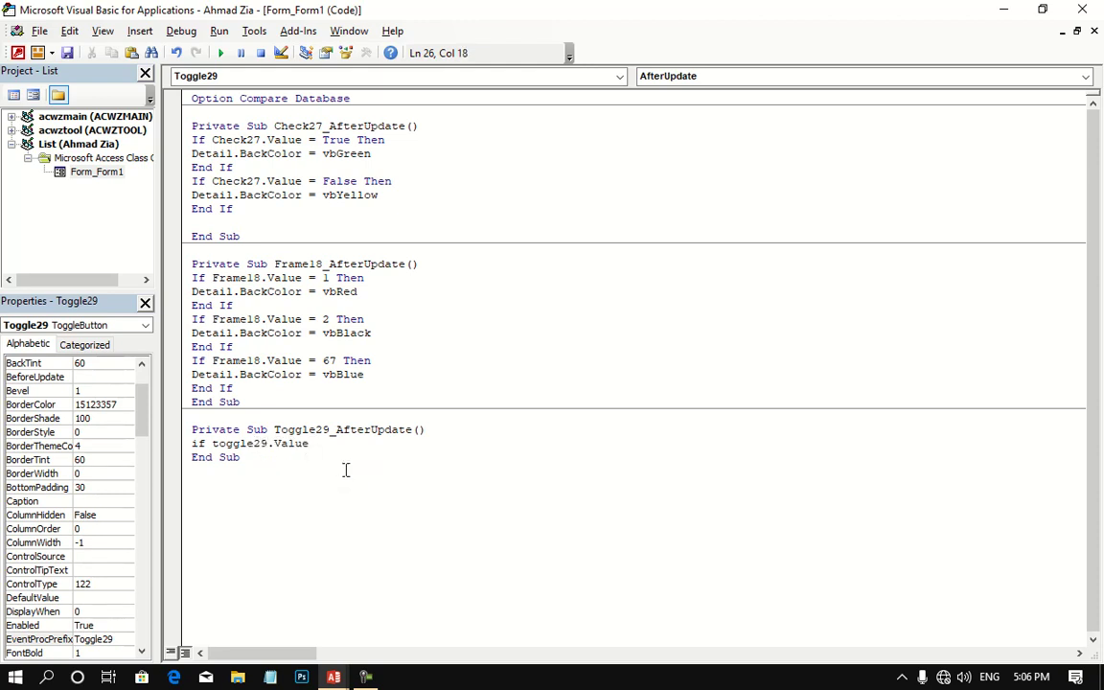
{"action": "type", "text": "= true "}
{"action": "type", "text": "then"}
{"action": "key", "text": "Return"}
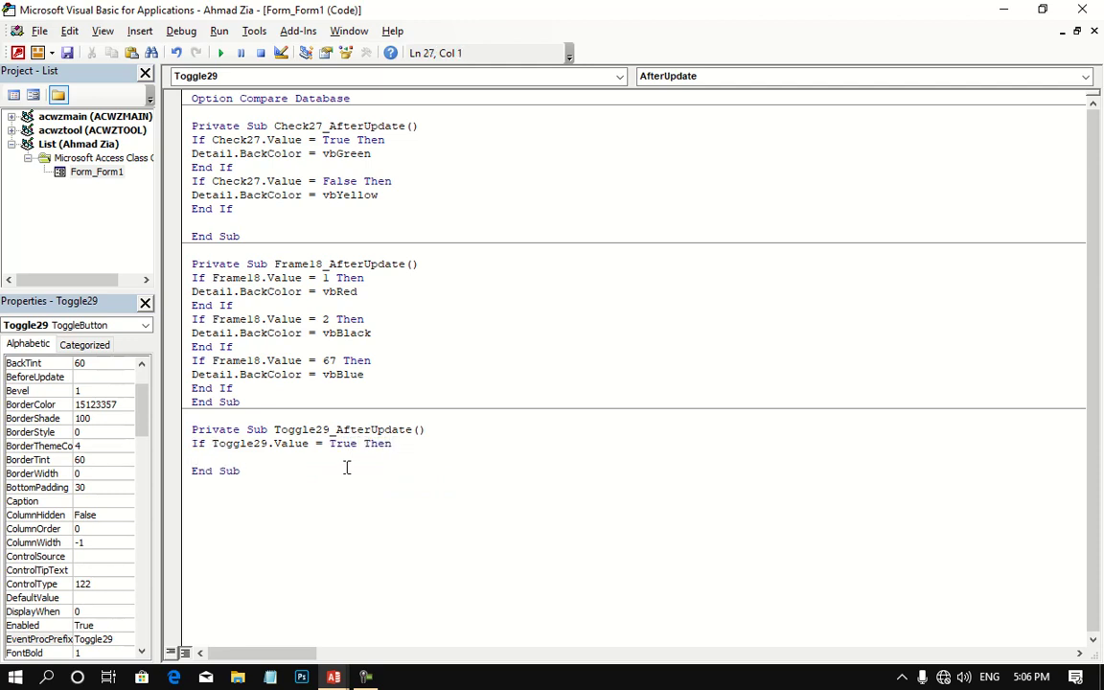
{"action": "left_click_drag", "start_coordinate": [520, 18], "coordinate": [657, 451]}
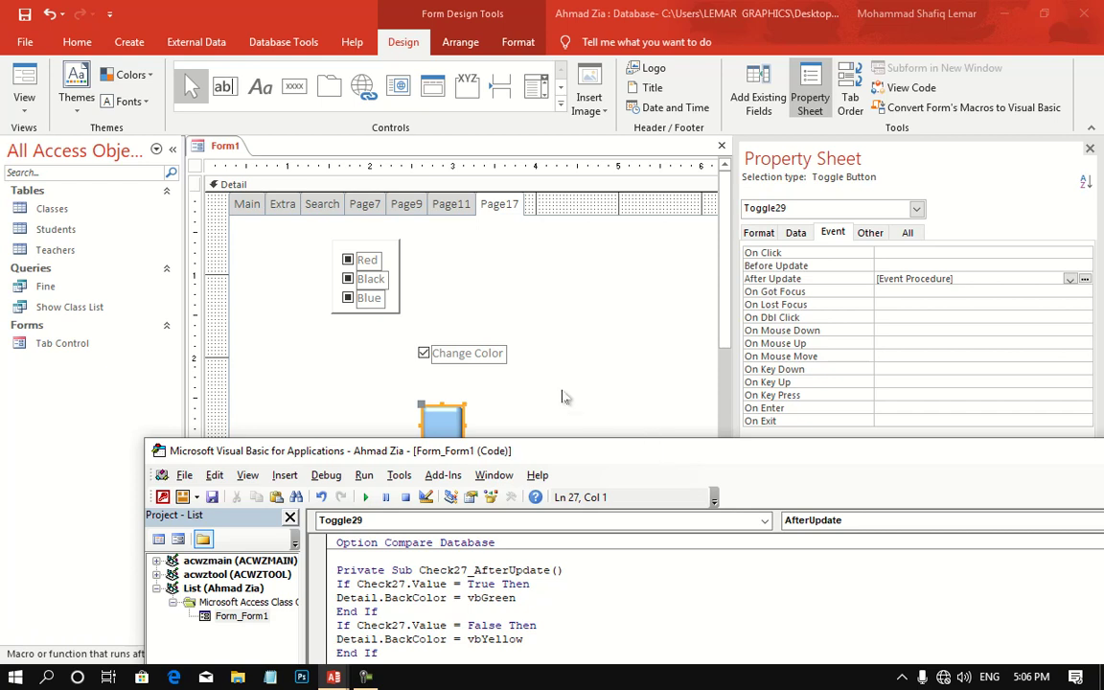
- In the True branch, set Label28.FontSize to 40
{"action": "left_click", "coordinate": [491, 368]}
{"action": "left_click", "coordinate": [485, 357]}
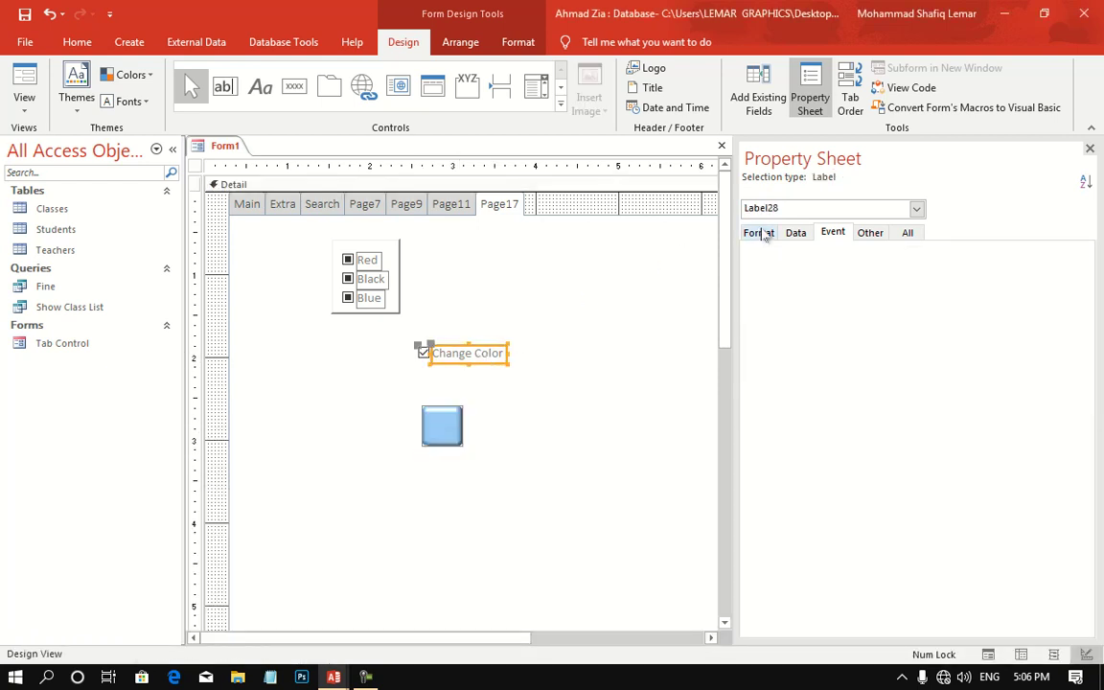
{"action": "mouse_move", "coordinate": [336, 679]}
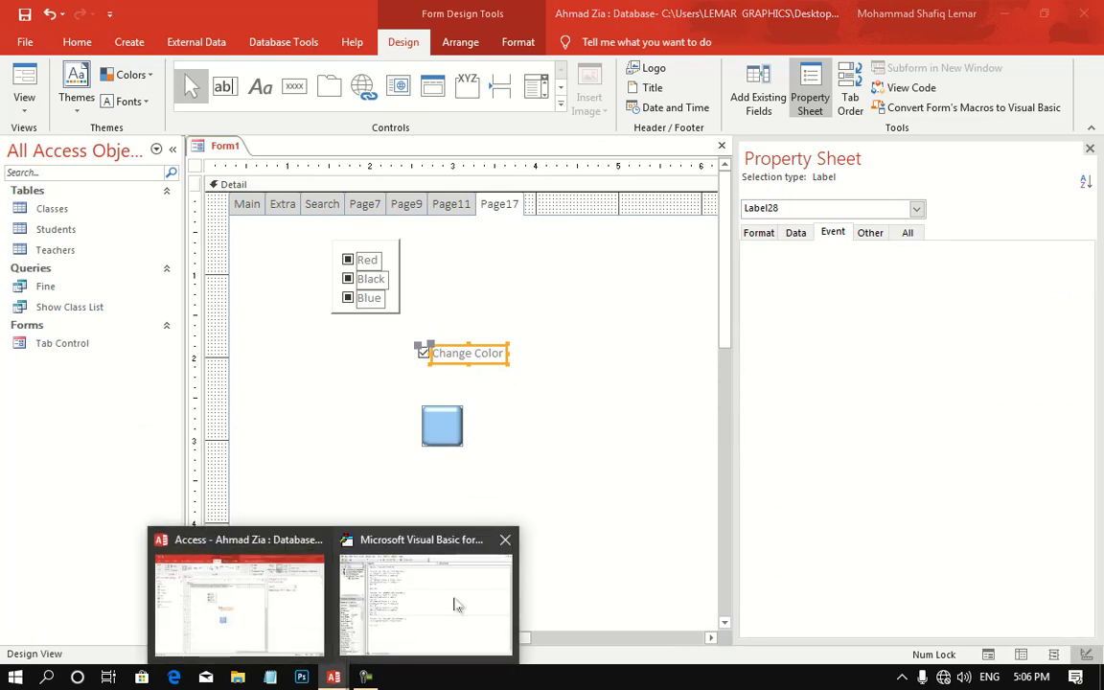
{"action": "left_click", "coordinate": [412, 544]}
{"action": "double_click", "coordinate": [408, 452]}
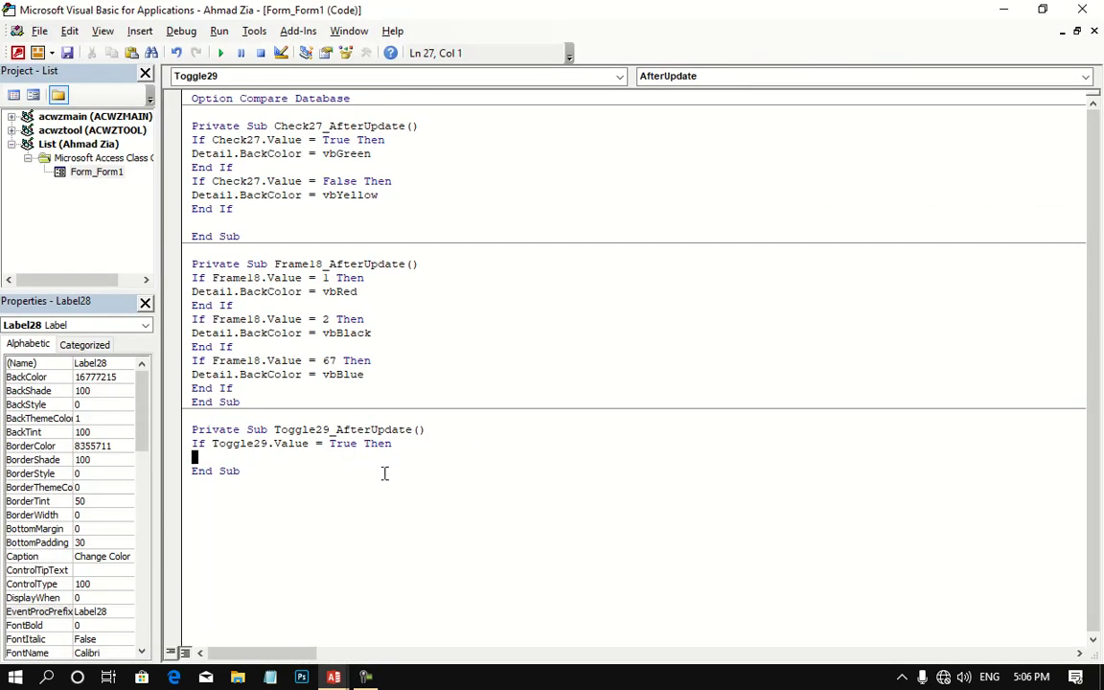
{"action": "type", "text": "Label2"}
{"action": "type", "text": "8."}
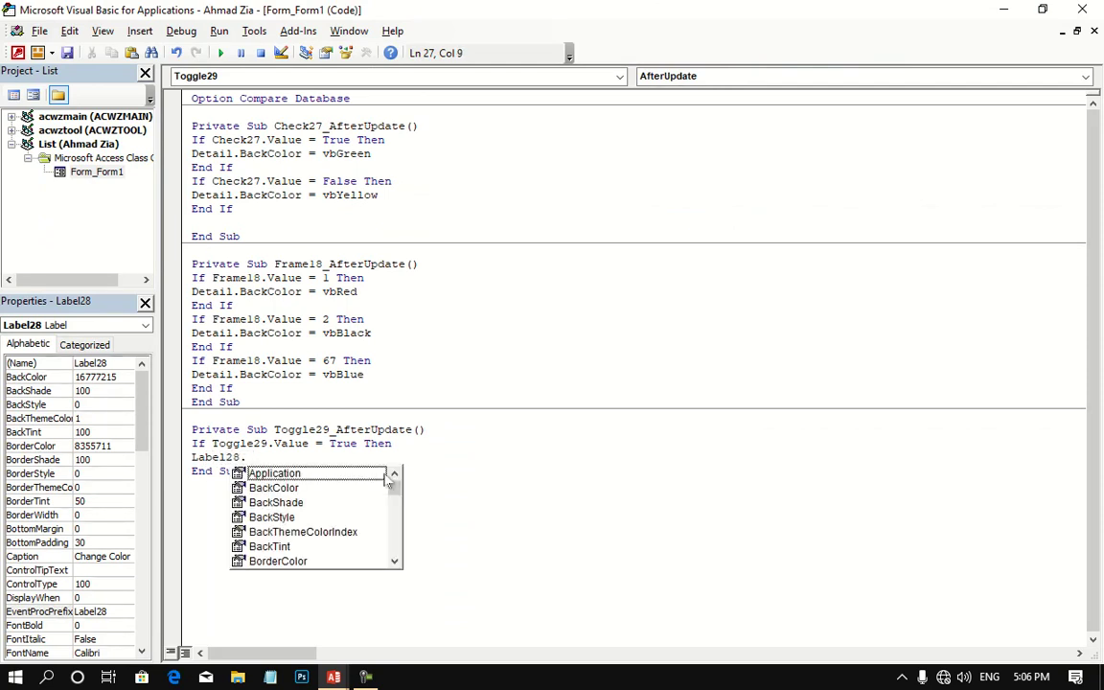
{"action": "type", "text": "fo"}
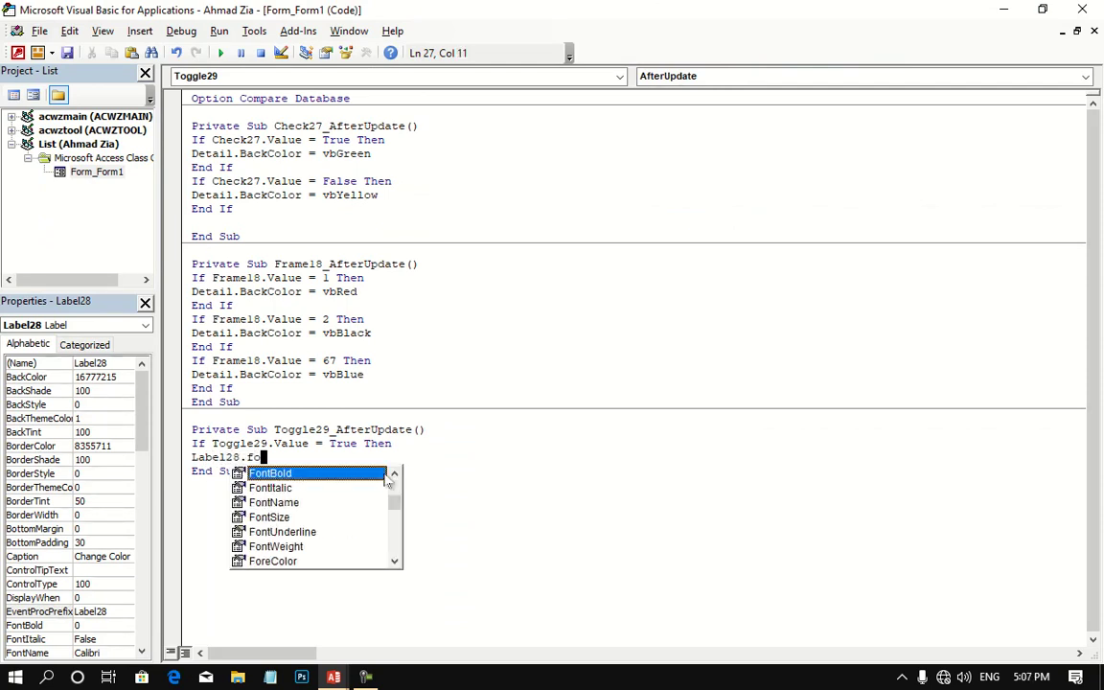
{"action": "key", "text": "Down"}
{"action": "key", "text": "Down"}
{"action": "key", "text": "Down"}
{"action": "key", "text": "Tab"}
{"action": "type", "text": "= "}
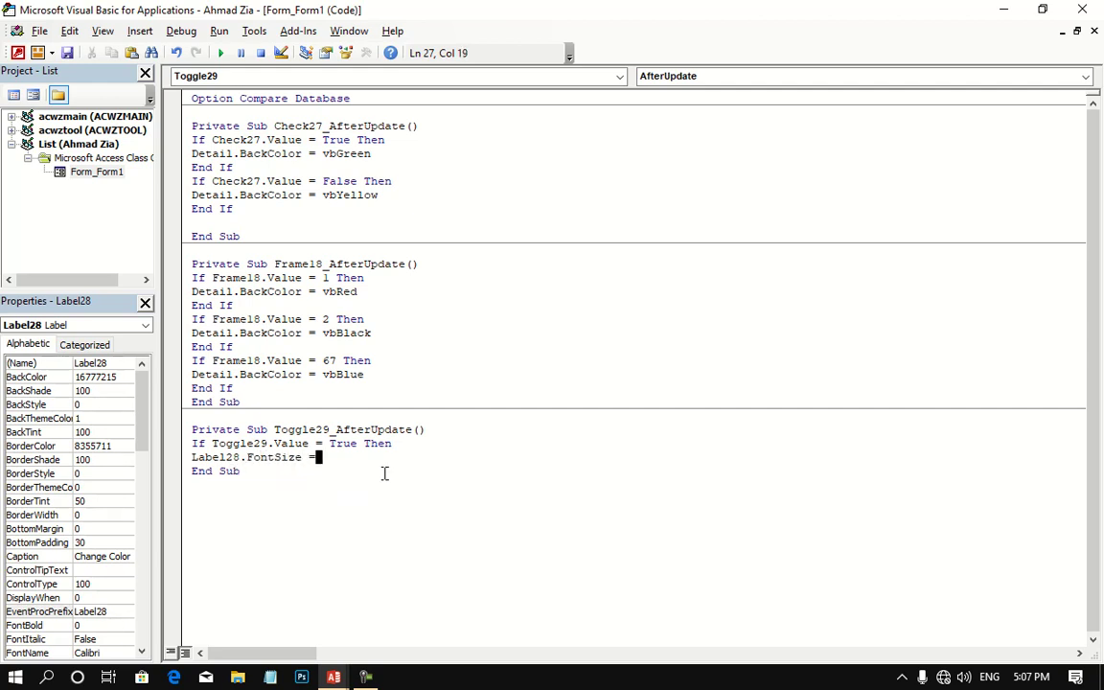
{"action": "type", "text": "4"}
{"action": "type", "text": "0"}
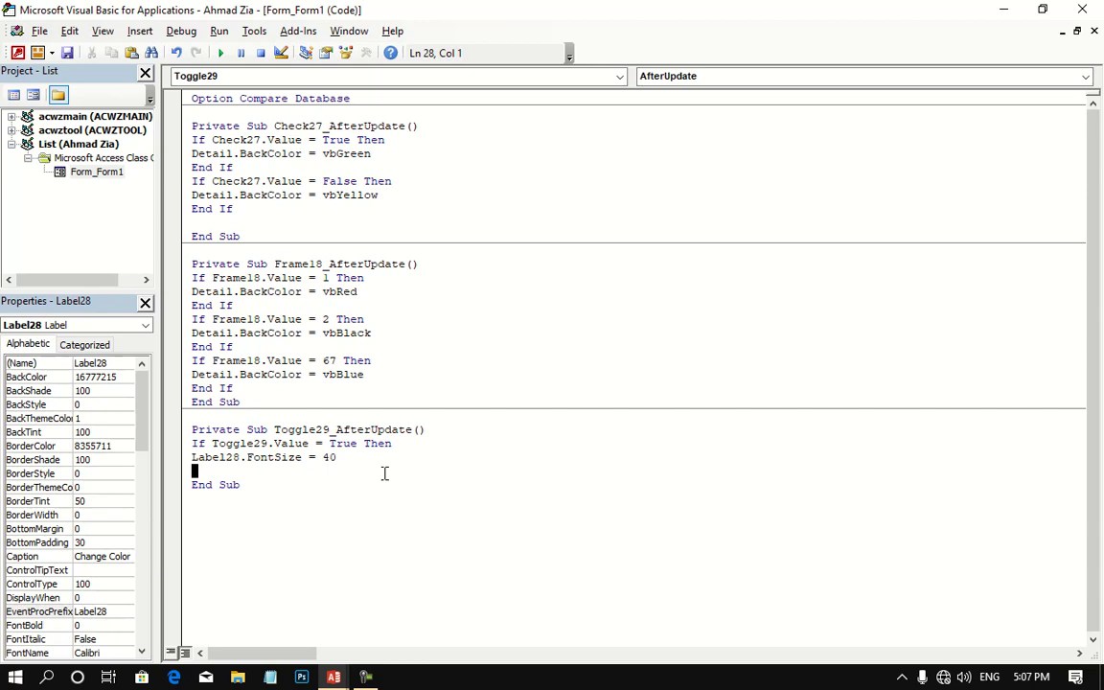
- Add Label28.ForeColor = vbRed and close the block with End If
{"action": "type", "text": "Label"}
{"action": "type", "text": "28.f"}
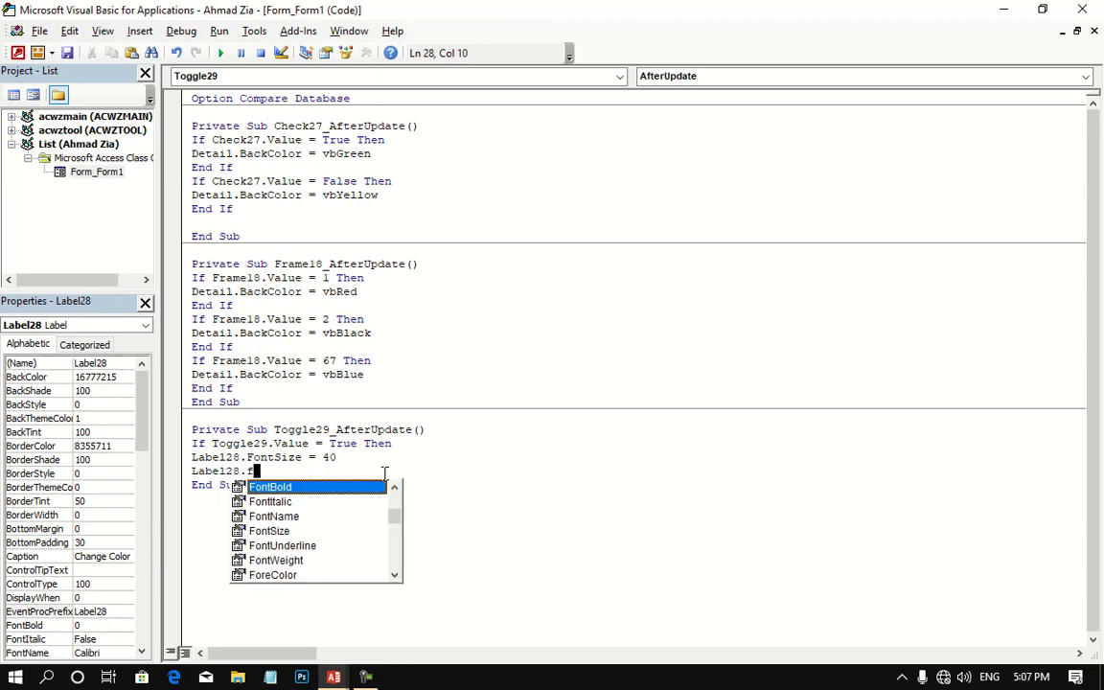
{"action": "type", "text": "ore"}
{"action": "key", "text": "Tab"}
{"action": "type", "text": "="}
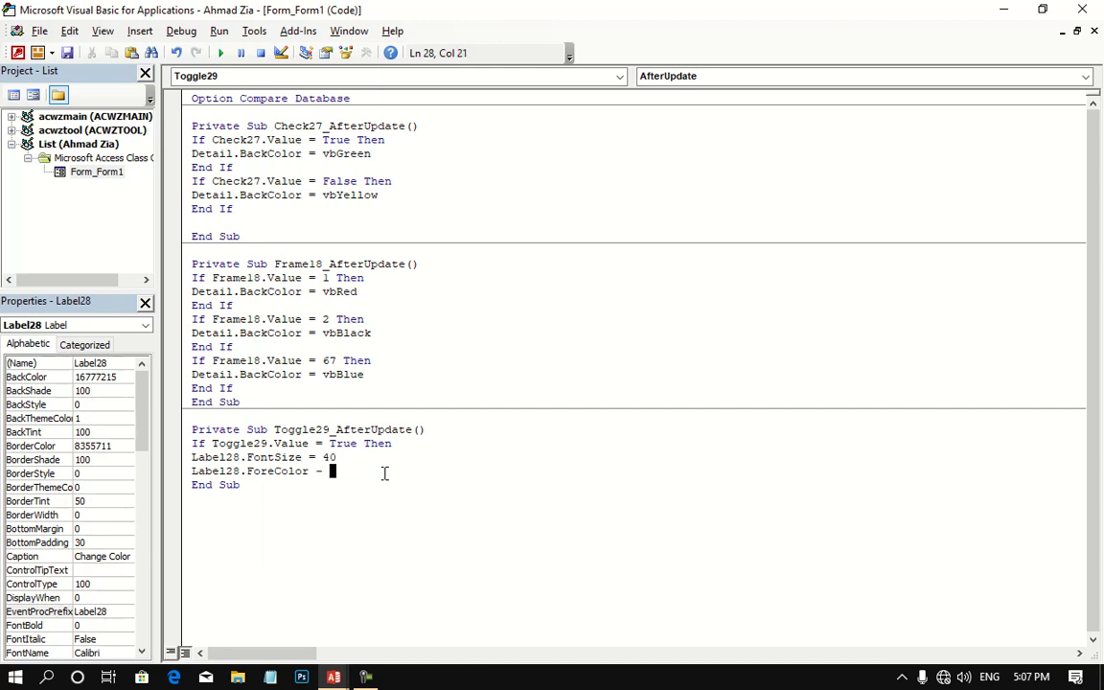
{"action": "key", "text": "BackSpace"}
{"action": "type", "text": "vbRed"}
{"action": "key", "text": "Return"}
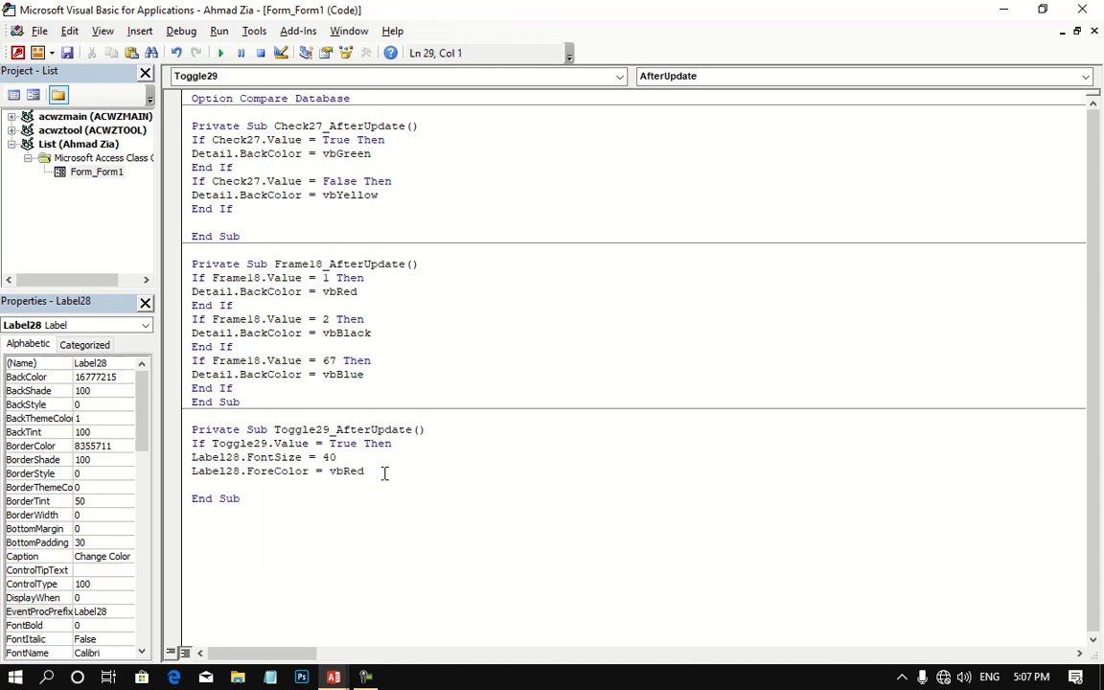
{"action": "type", "text": "end if"}
{"action": "key", "text": "Return"}
- Duplicate the If block and change its condition to Toggle29.Value = False
{"action": "mouse_move", "coordinate": [233, 485]}
{"action": "left_mouse_down"}
{"action": "mouse_move", "coordinate": [190, 450]}
{"action": "mouse_move", "coordinate": [197, 443]}
{"action": "left_mouse_up"}
{"action": "key", "text": "ctrl+c"}
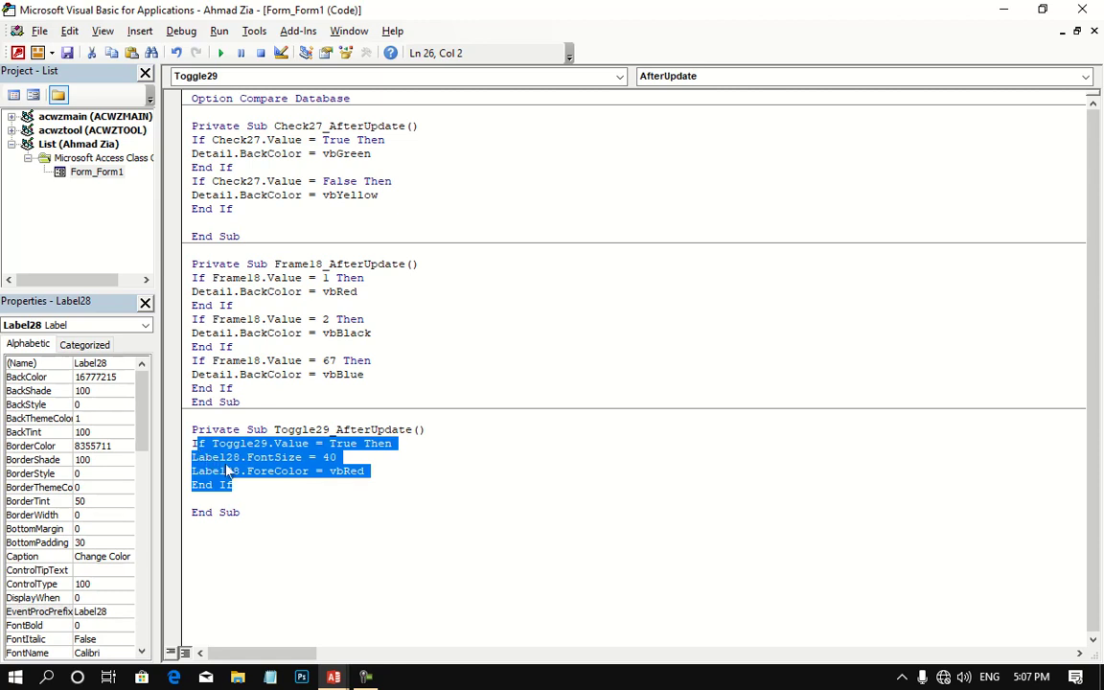
{"action": "left_click", "coordinate": [245, 498]}
{"action": "key", "text": "ctrl+v"}
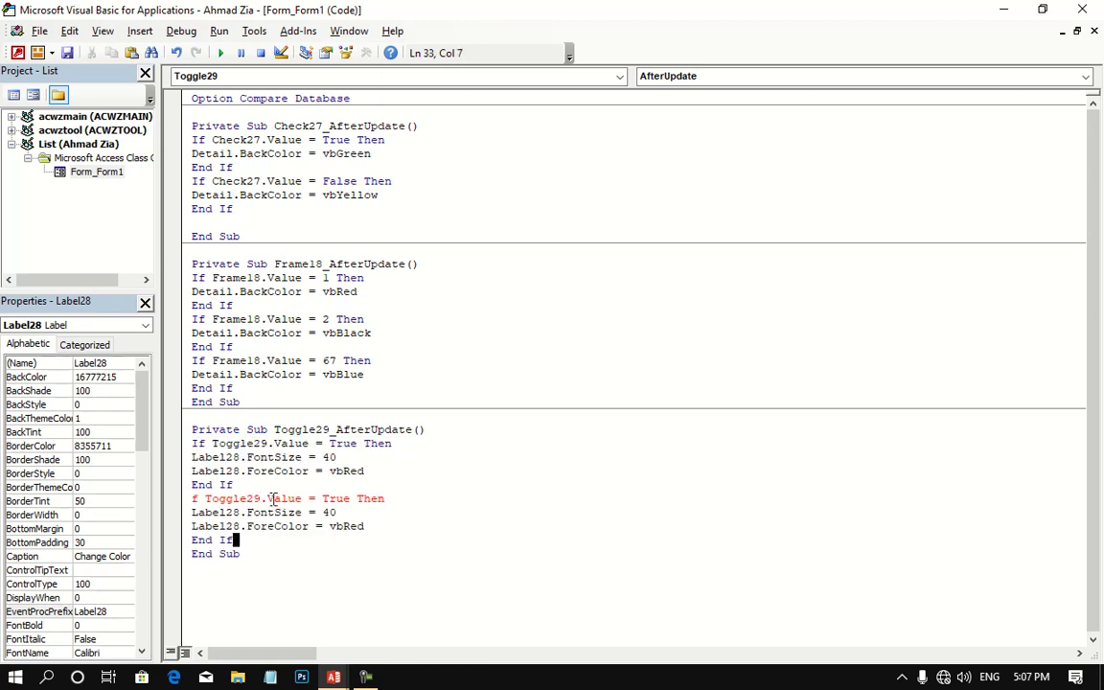
{"action": "left_click", "coordinate": [191, 498]}
{"action": "type", "text": "i"}
{"action": "type", "text": "f"}
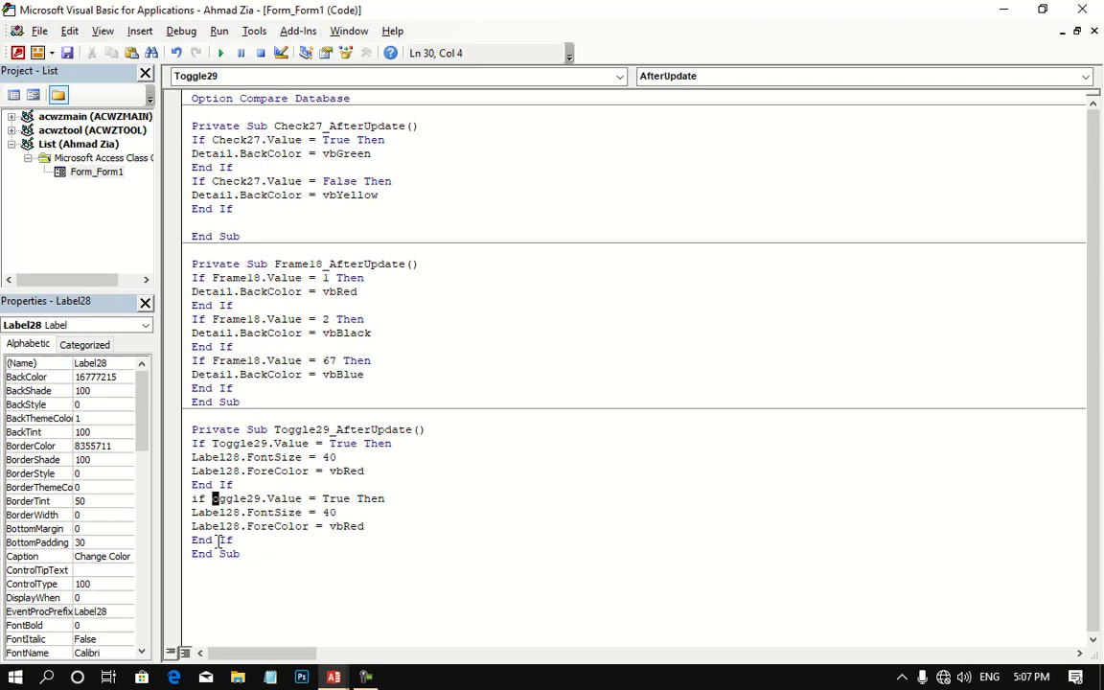
{"action": "type", "text": " toggle"}
{"action": "type", "text": "2"}
{"action": "type", "text": "9."}
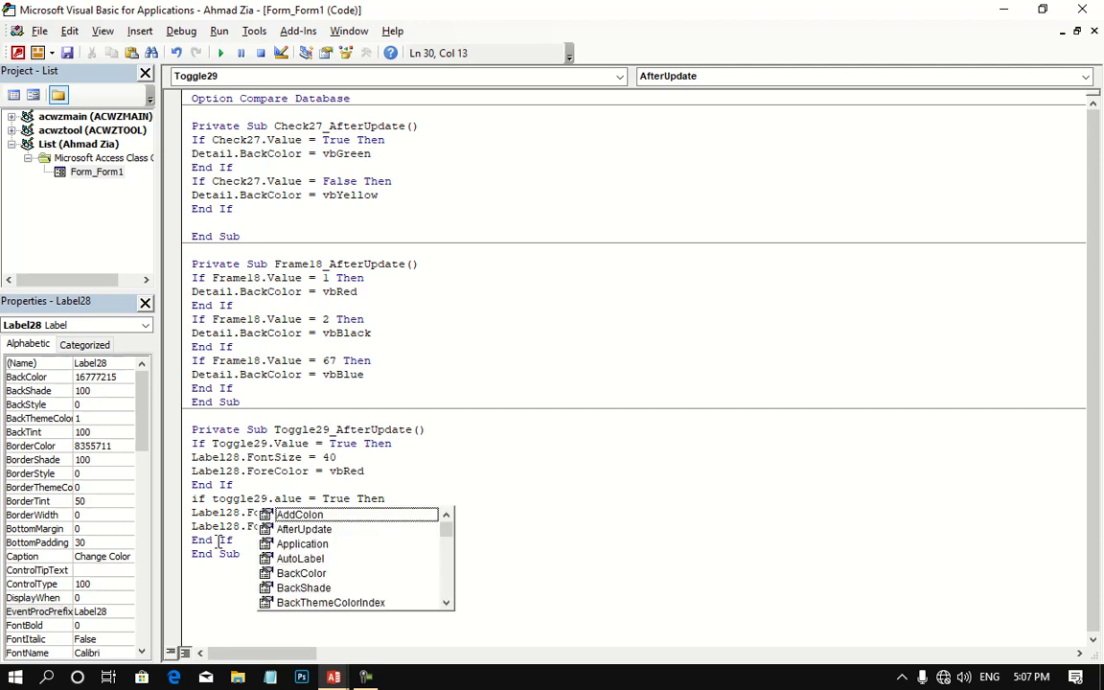
{"action": "type", "text": "va"}
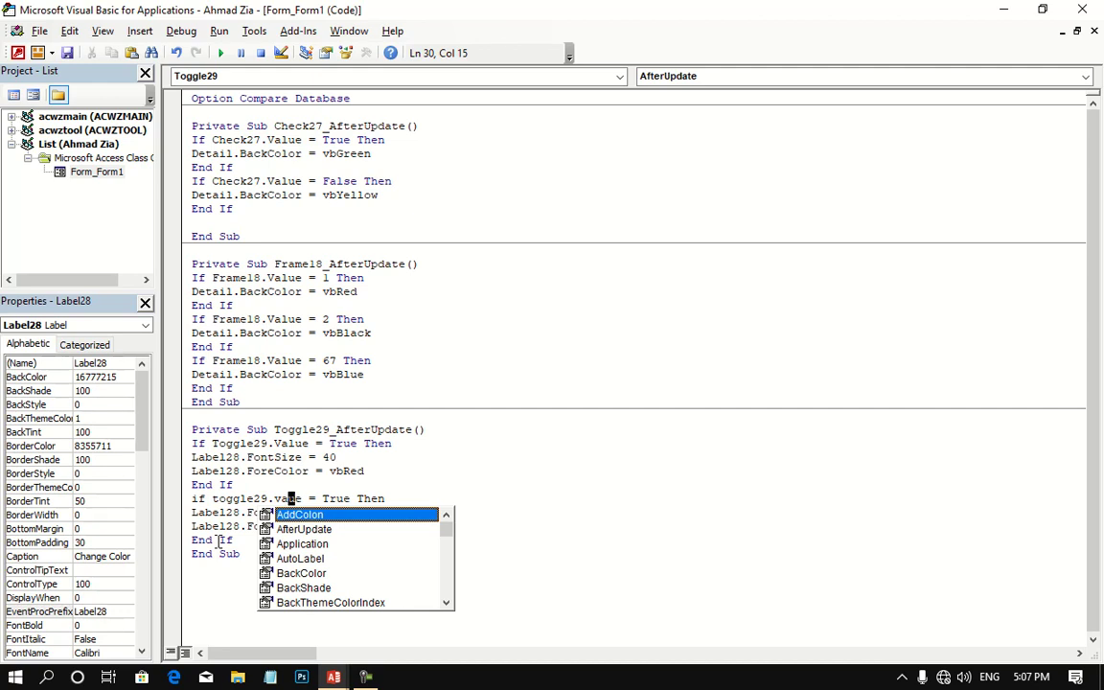
{"action": "type", "text": "lue"}
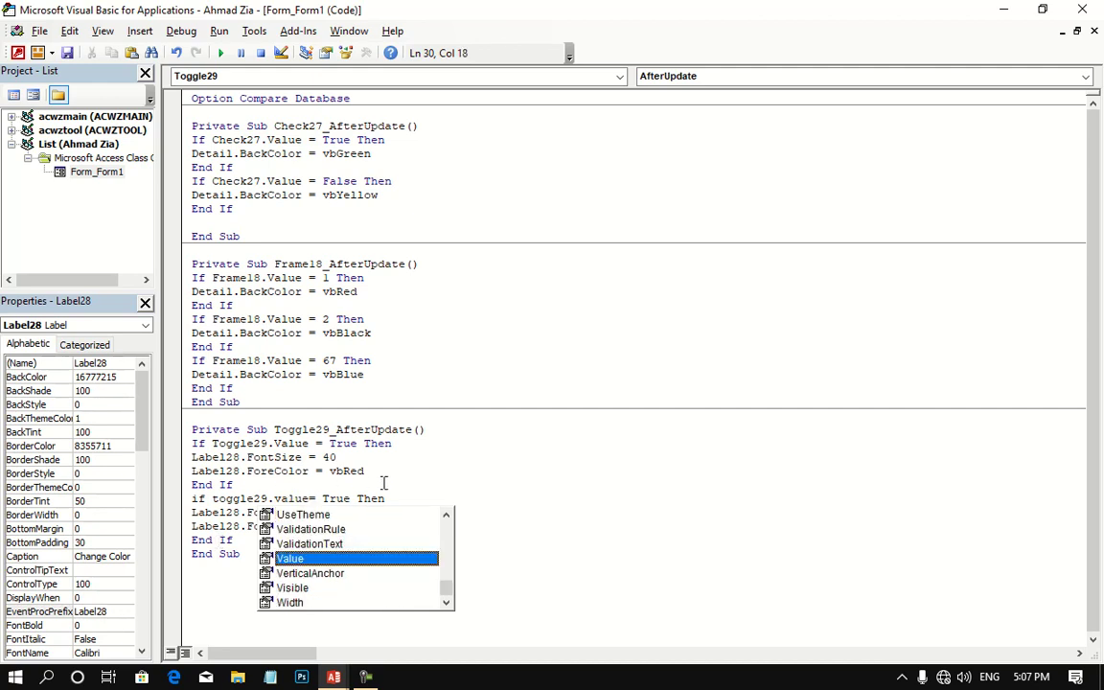
{"action": "double_click", "coordinate": [225, 485]}
{"action": "double_click", "coordinate": [343, 497]}
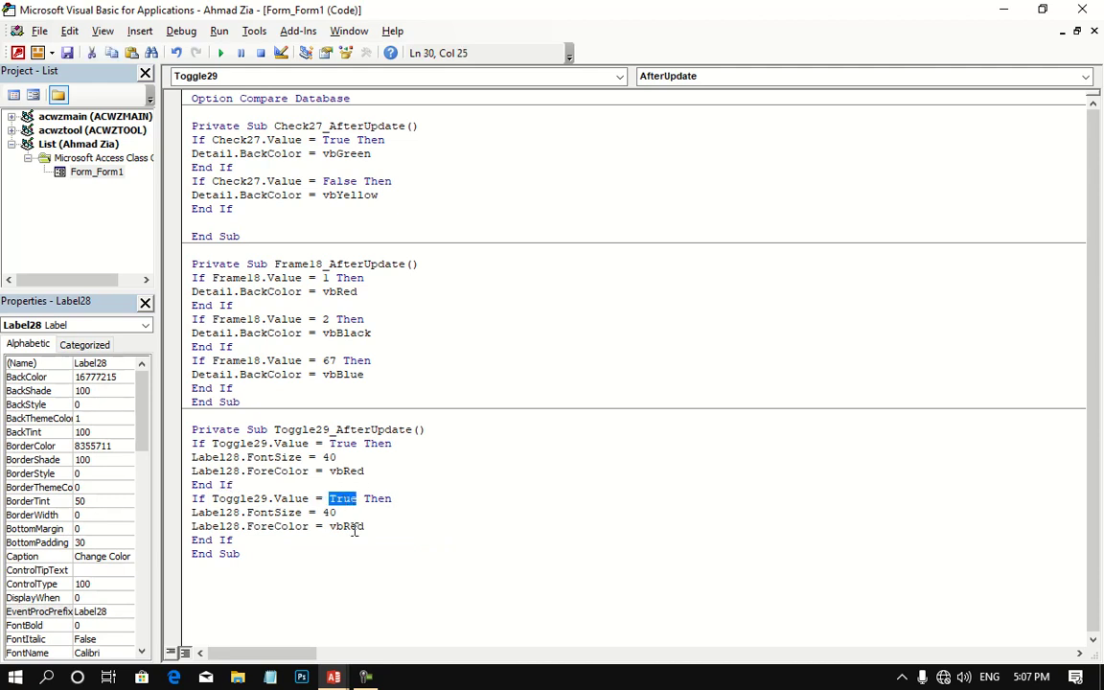
{"action": "type", "text": "false"}
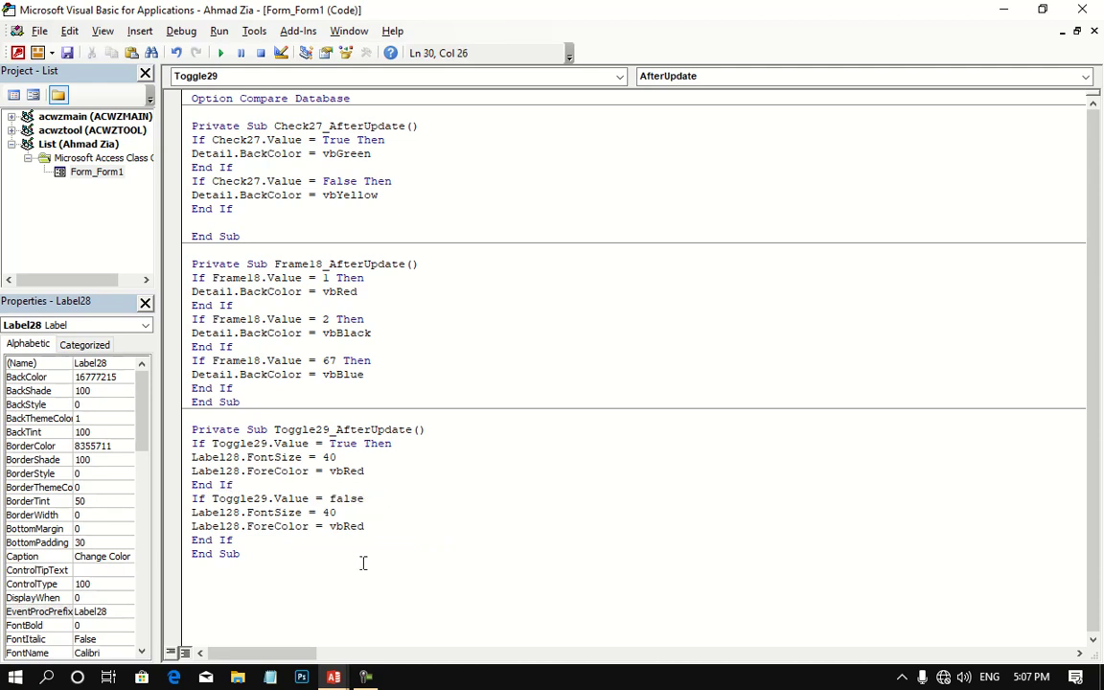
{"action": "type", "text": " then"}
{"action": "key", "text": "Return"}
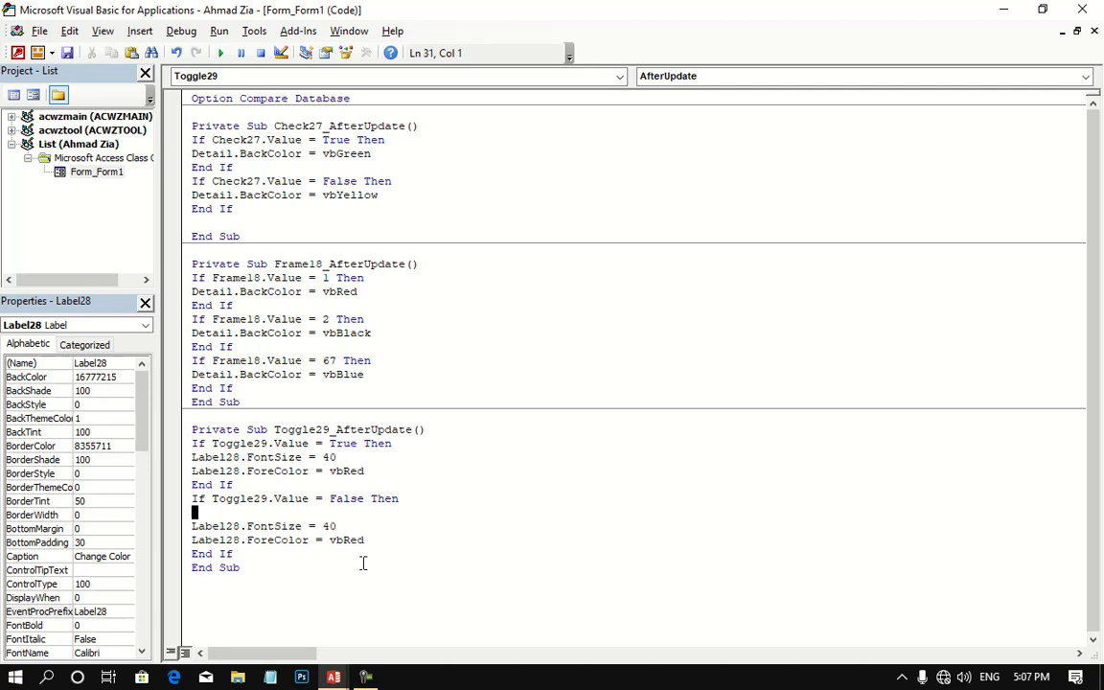
{"action": "key", "text": "BackSpace"}
- In the False block, change the font size to 15 and the colour to vbBlue
{"action": "key", "text": "Down"}
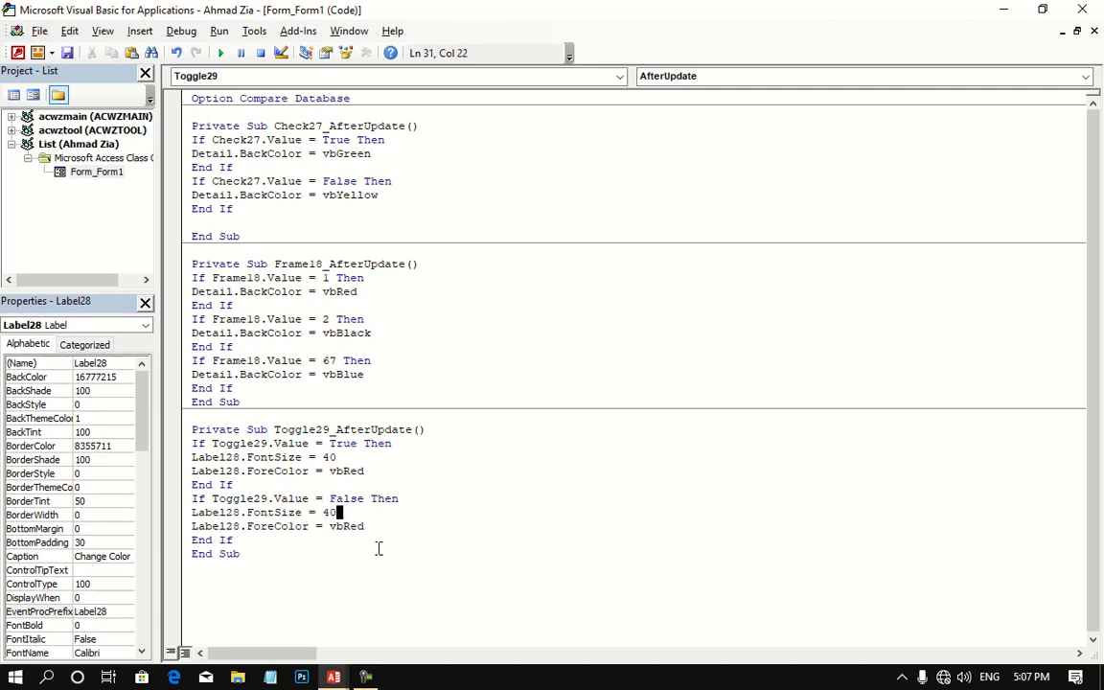
{"action": "key", "text": "BackSpace"}
{"action": "key", "text": "BackSpace"}
{"action": "type", "text": "1"}
{"action": "type", "text": "5"}
{"action": "left_click", "coordinate": [450, 540]}
{"action": "left_click", "coordinate": [426, 528]}
{"action": "key", "text": "BackSpace"}
{"action": "key", "text": "BackSpace"}
{"action": "type", "text": "Blue"}
{"action": "key", "text": "Return"}
{"action": "key", "text": "BackSpace"}
- Check Page17 in Form View, then back in Design View enlarge the Change Color label into a large box
{"action": "left_click", "coordinate": [1001, 9]}
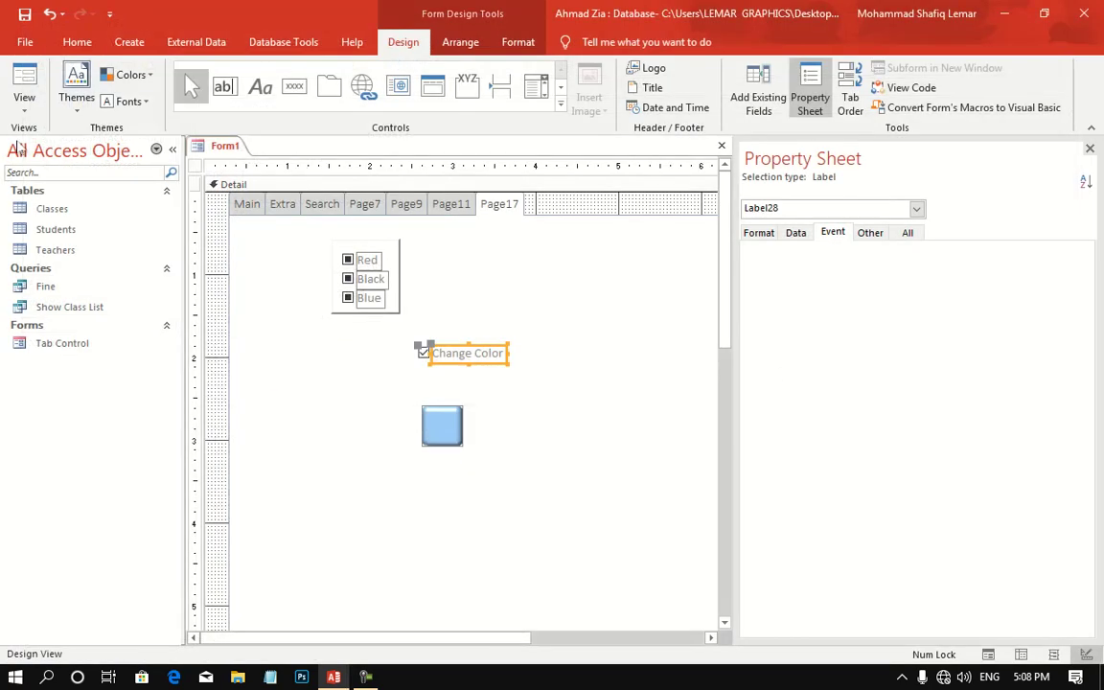
{"action": "left_click", "coordinate": [23, 84]}
{"action": "left_click", "coordinate": [496, 166]}
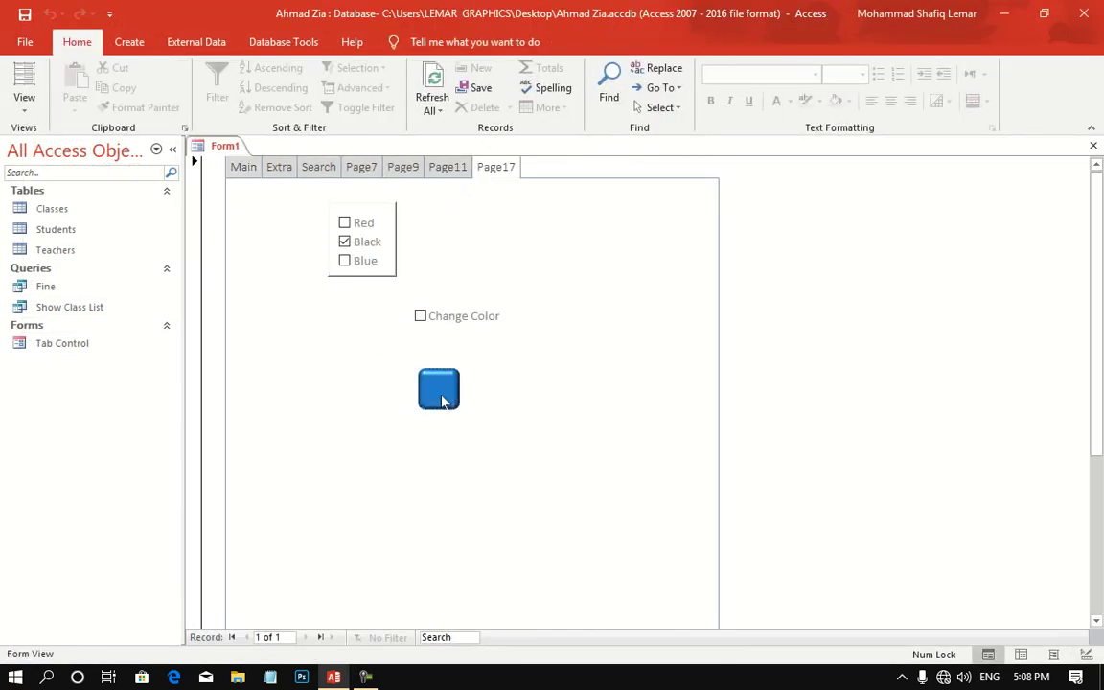
{"action": "right_click", "coordinate": [542, 282]}
{"action": "left_click", "coordinate": [588, 333]}
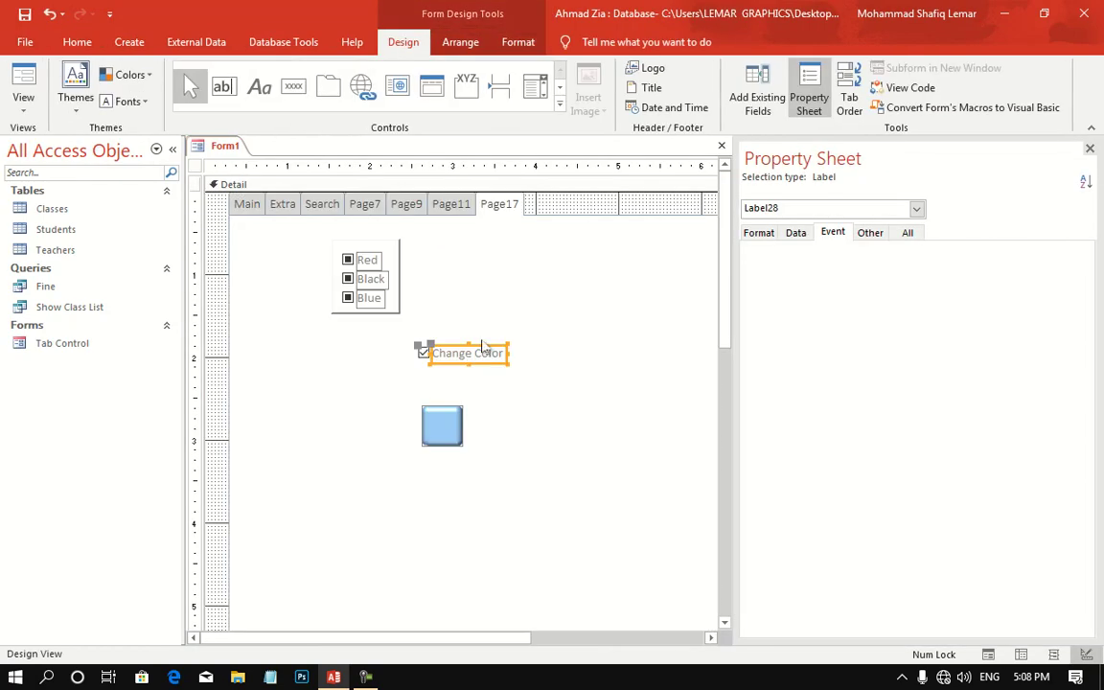
{"action": "mouse_move", "coordinate": [510, 361]}
{"action": "left_mouse_down"}
{"action": "mouse_move", "coordinate": [642, 429]}
{"action": "mouse_move", "coordinate": [700, 520]}
{"action": "left_mouse_up"}
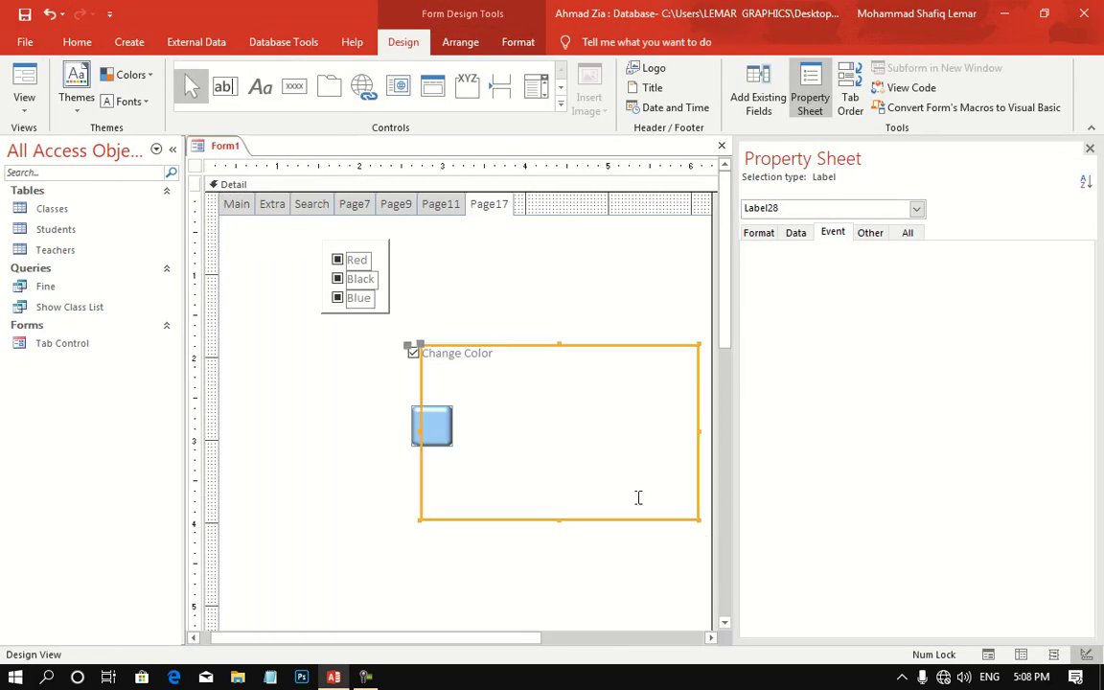
- Test the toggle's red/blue label styles and the Blue background on Page17, then return to Design View
{"action": "left_click", "coordinate": [22, 104]}
{"action": "left_click", "coordinate": [495, 166]}
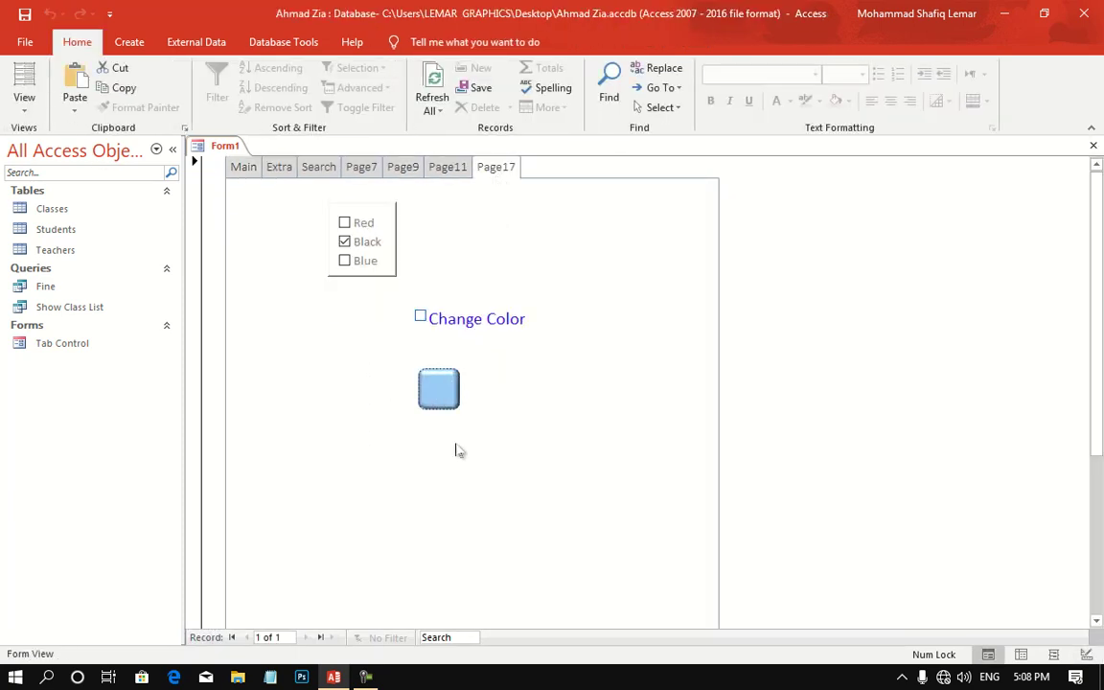
{"action": "left_click", "coordinate": [426, 393]}
{"action": "right_click", "coordinate": [525, 343]}
{"action": "left_click", "coordinate": [591, 400]}
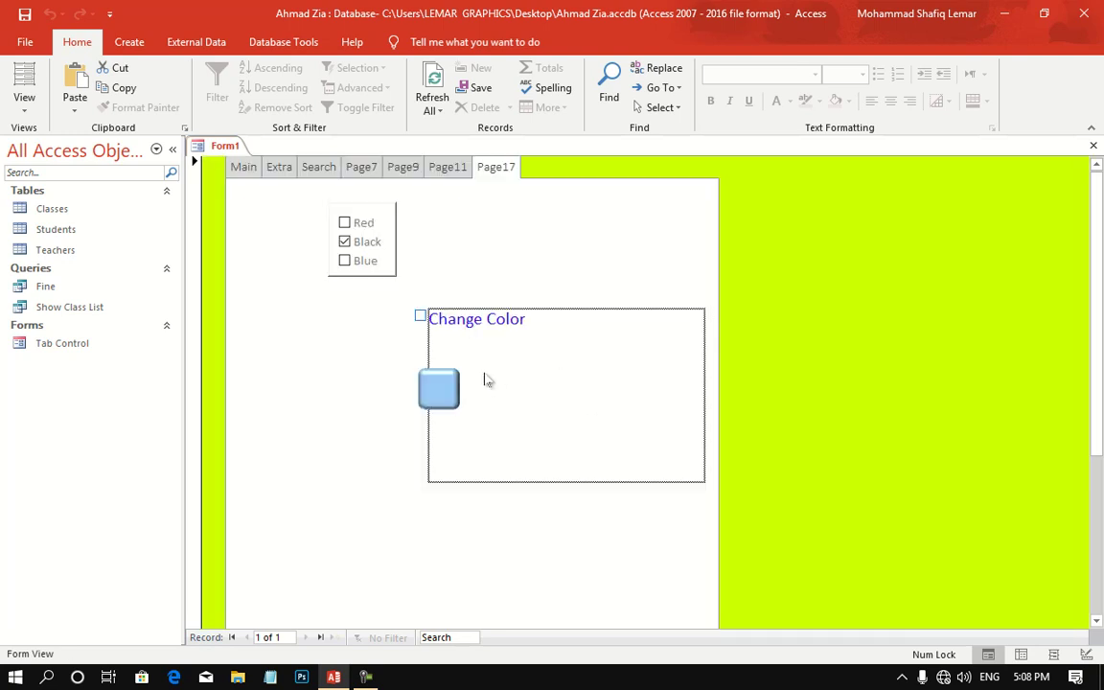
{"action": "left_click", "coordinate": [436, 385]}
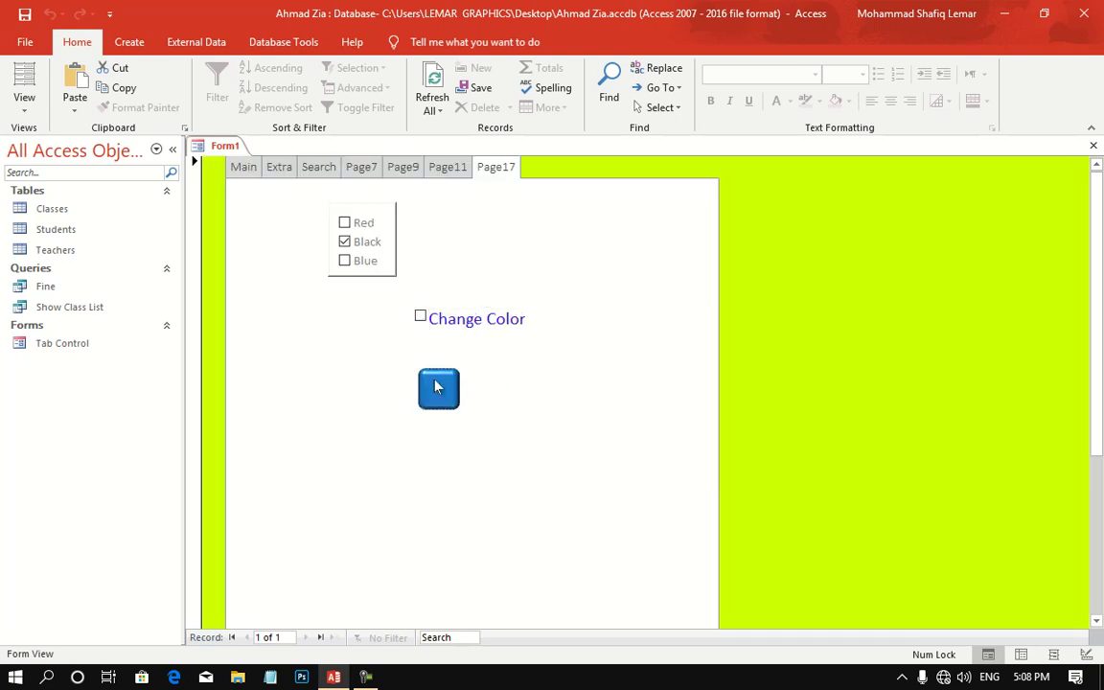
{"action": "left_click", "coordinate": [428, 314]}
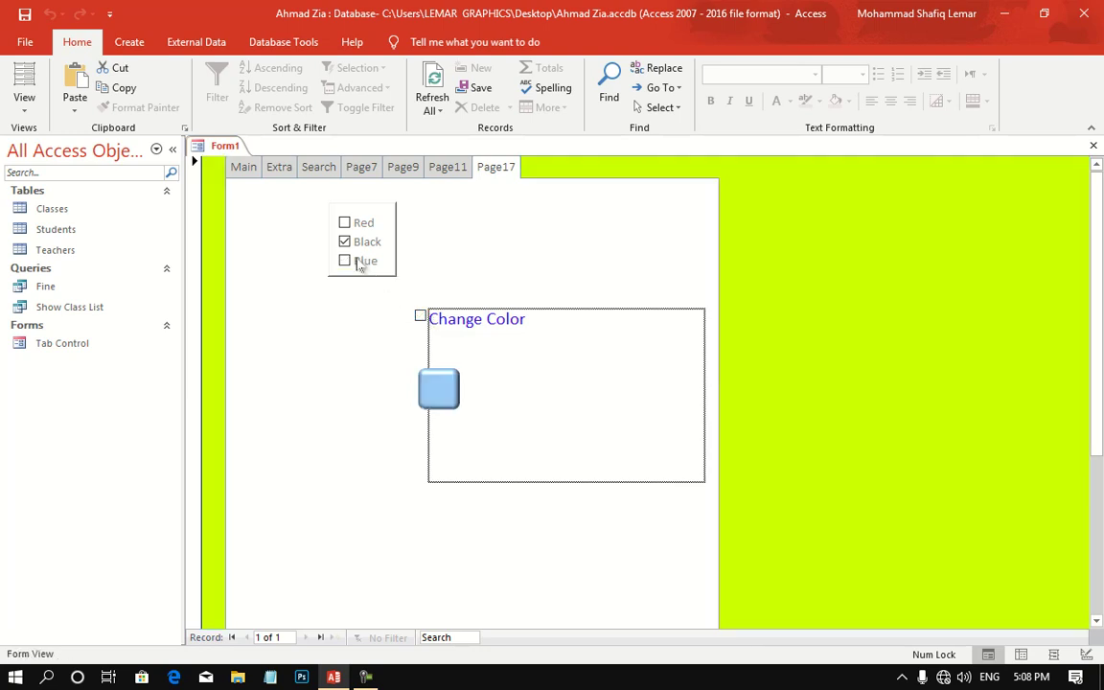
{"action": "left_click", "coordinate": [348, 261]}
{"action": "right_click", "coordinate": [287, 405]}
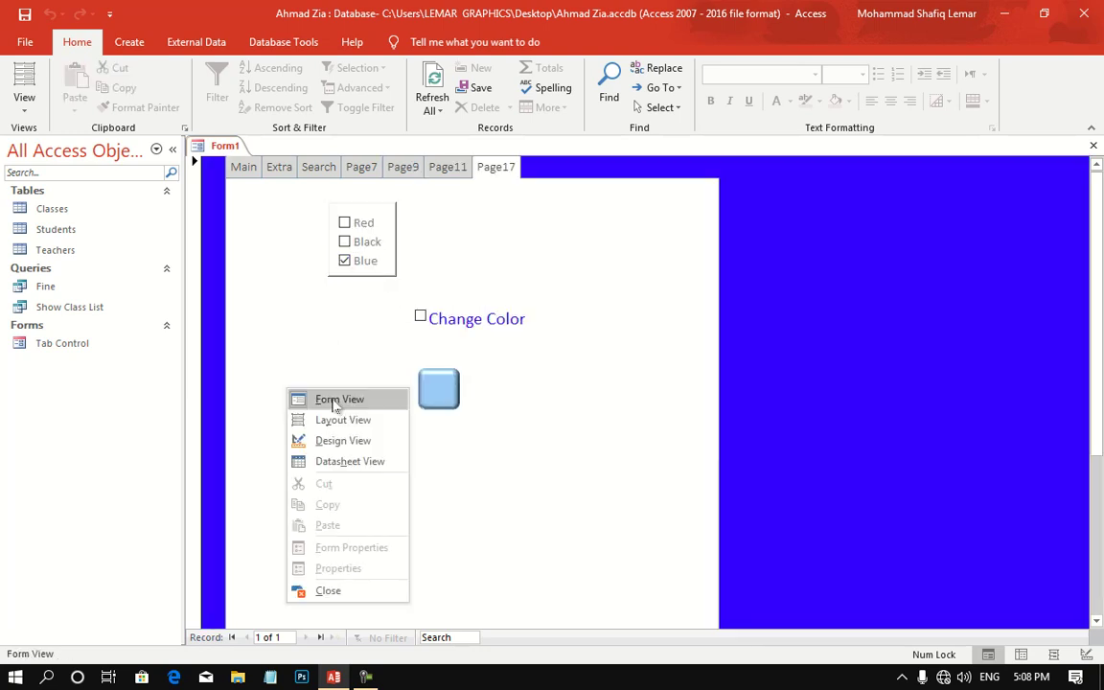
{"action": "left_click", "coordinate": [341, 410]}
{"action": "right_click", "coordinate": [341, 410]}
{"action": "left_click", "coordinate": [419, 448]}
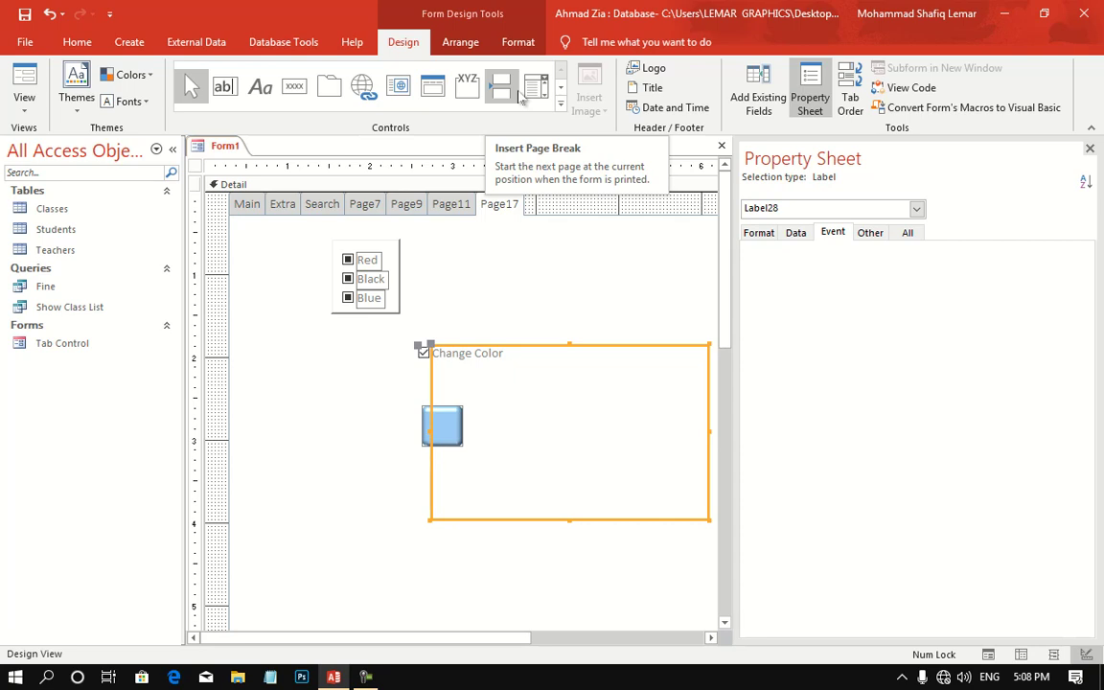
- Place a combo box on Page17 drawing its values from the Teachers table
{"action": "left_click", "coordinate": [561, 103]}
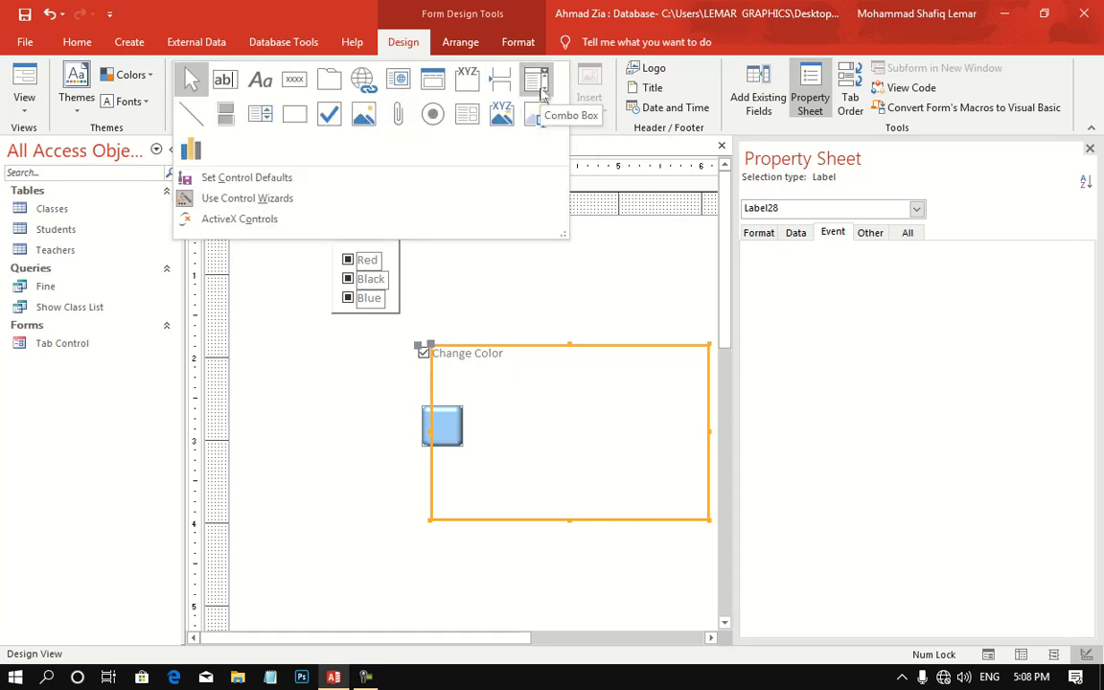
{"action": "left_click", "coordinate": [539, 87]}
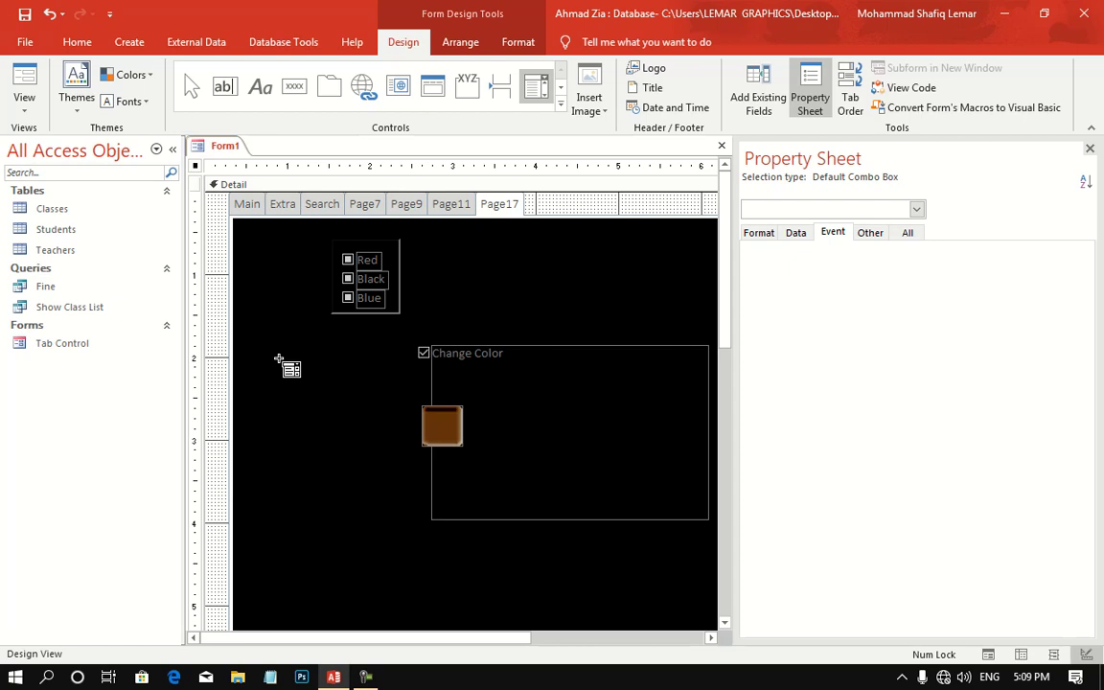
{"action": "left_click", "coordinate": [279, 359]}
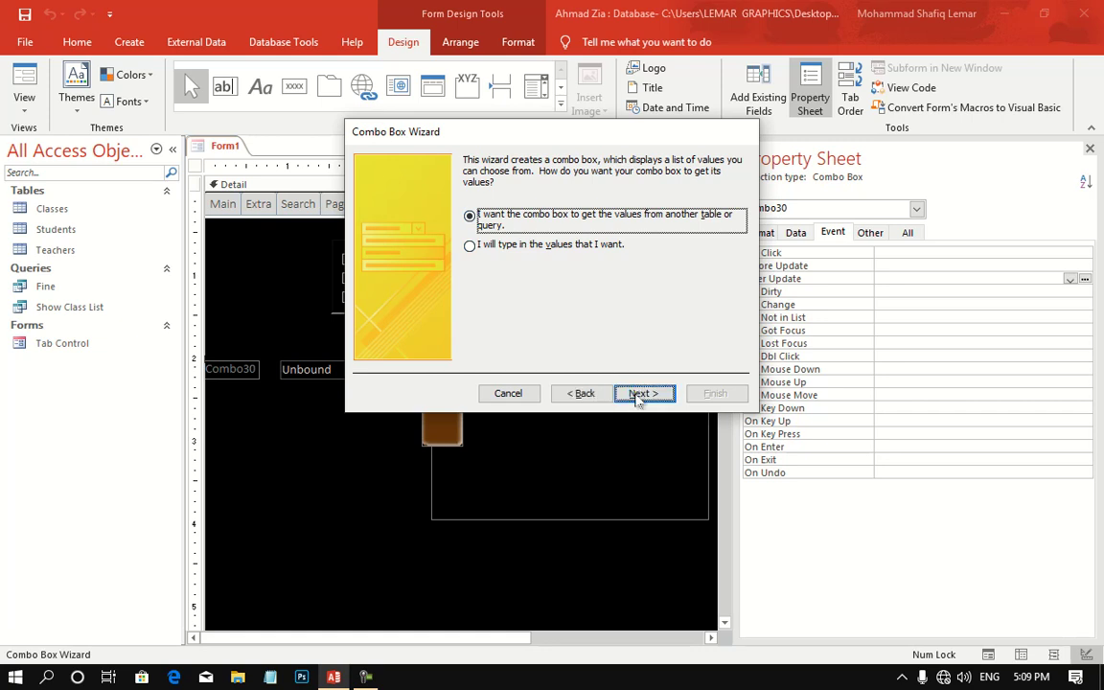
{"action": "left_click", "coordinate": [638, 394]}
{"action": "double_click", "coordinate": [517, 217]}
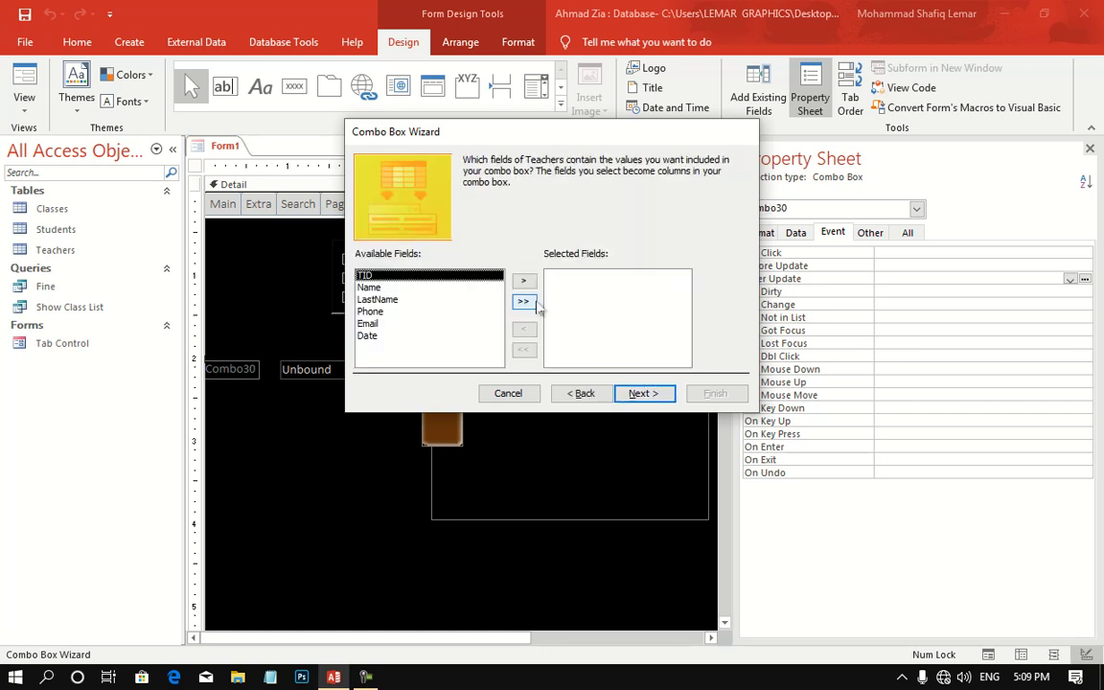
- Include the TID, Name and LastName fields, show the TID key column, and finish the combo box
{"action": "double_click", "coordinate": [386, 277]}
{"action": "double_click", "coordinate": [393, 277]}
{"action": "double_click", "coordinate": [398, 277]}
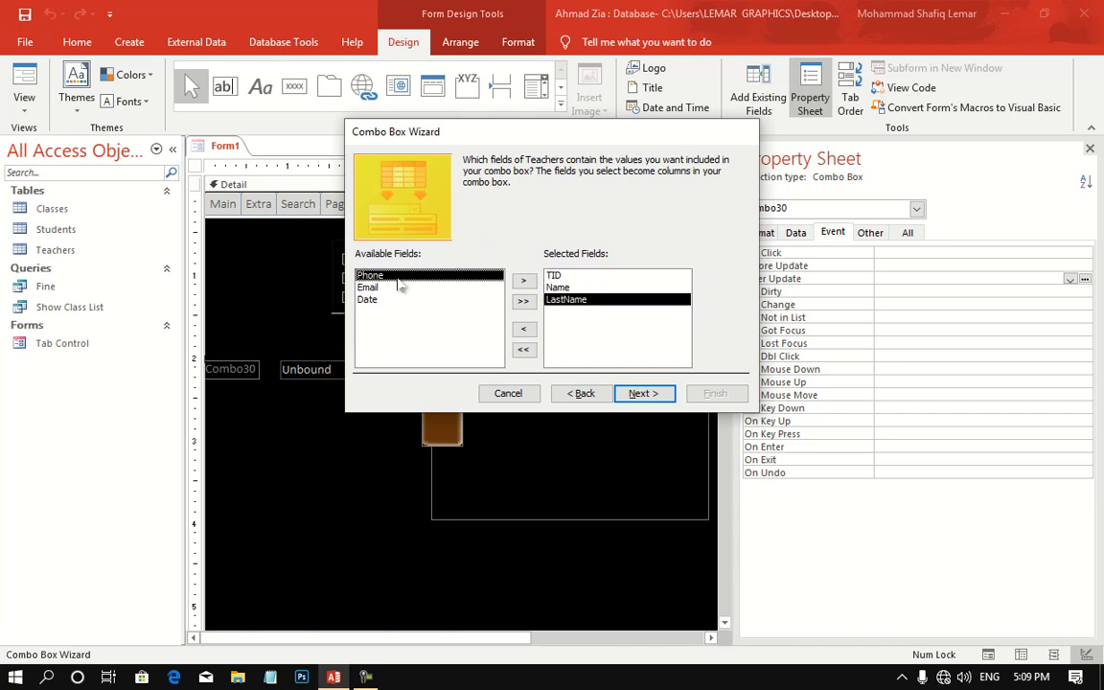
{"action": "left_click", "coordinate": [646, 394]}
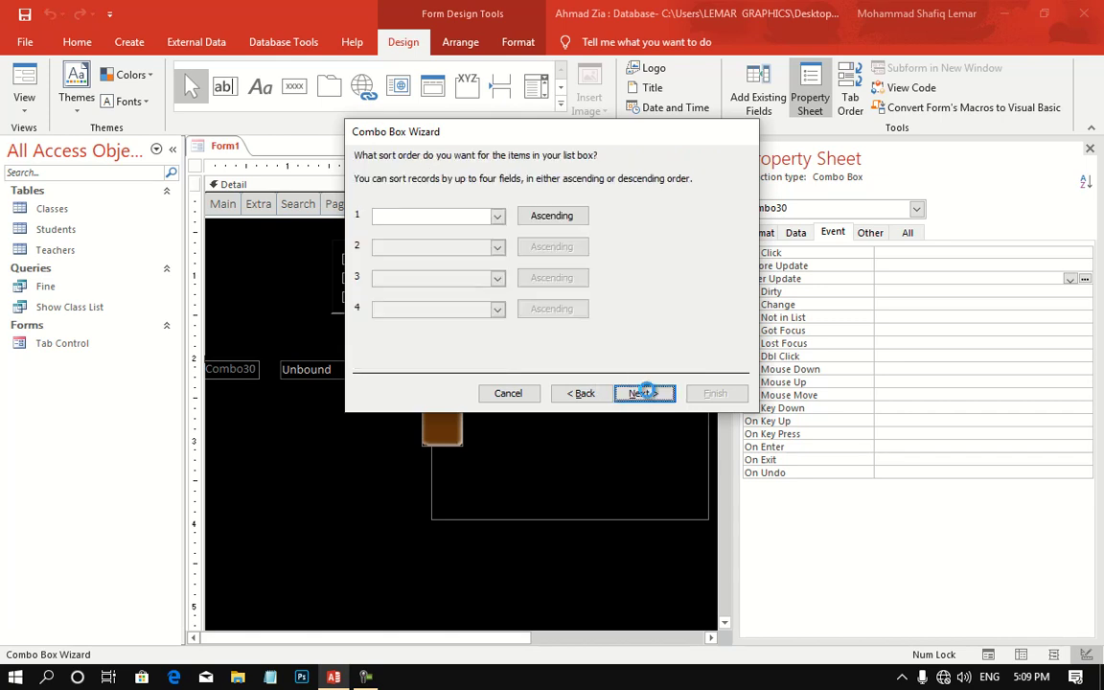
{"action": "left_click", "coordinate": [646, 393]}
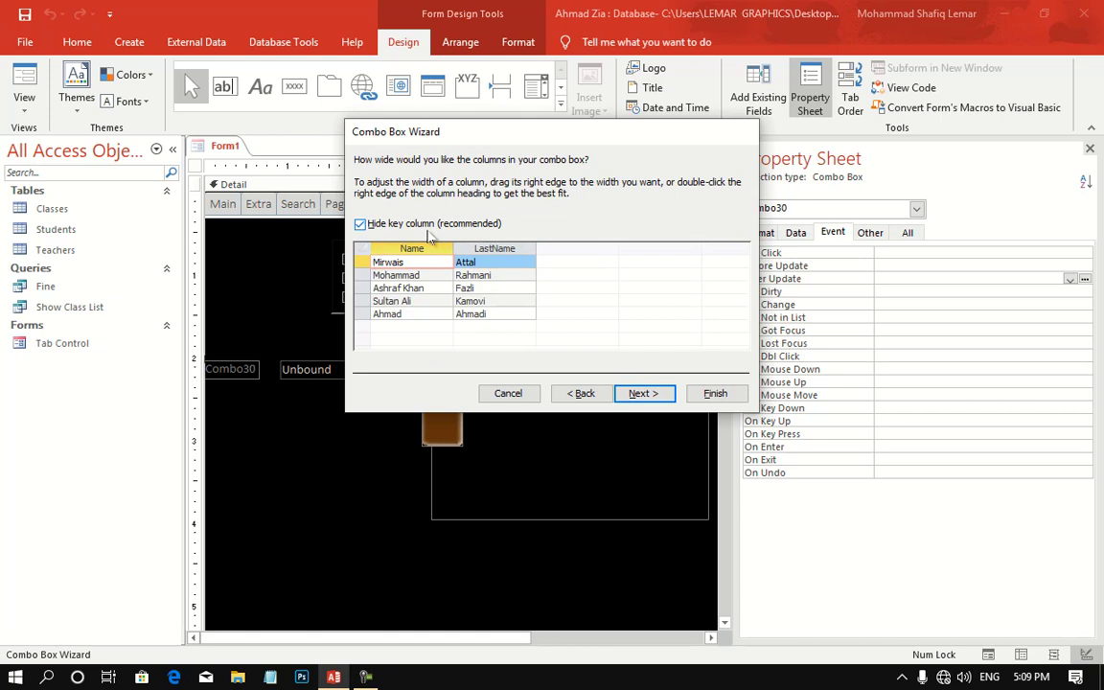
{"action": "left_click", "coordinate": [418, 226]}
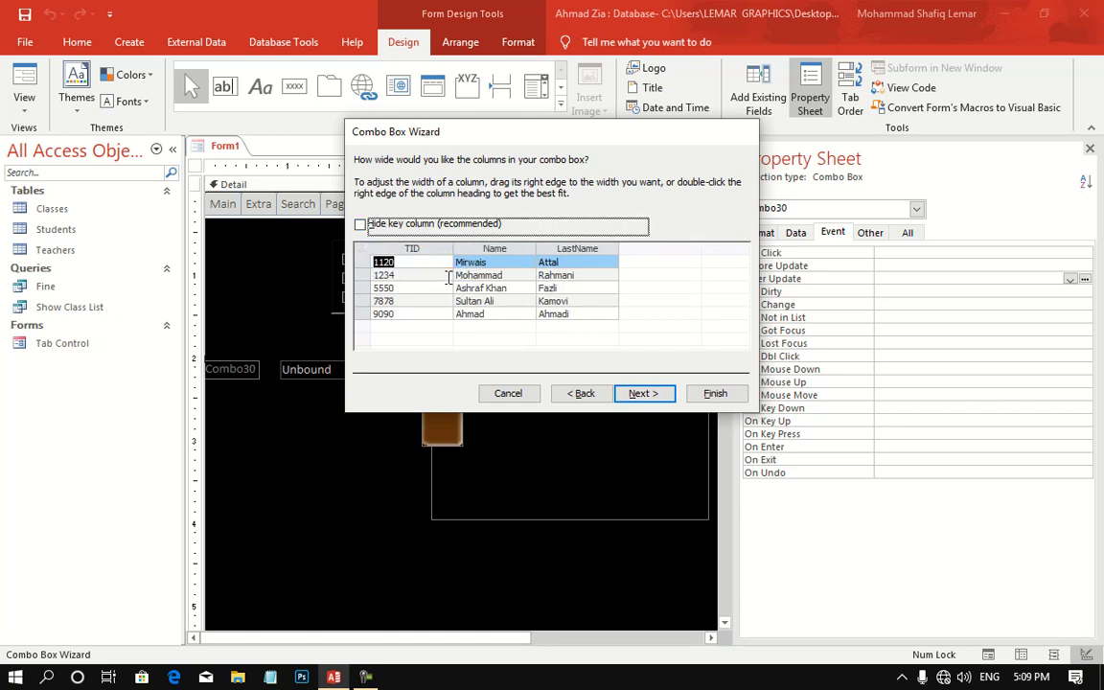
{"action": "left_click", "coordinate": [659, 387]}
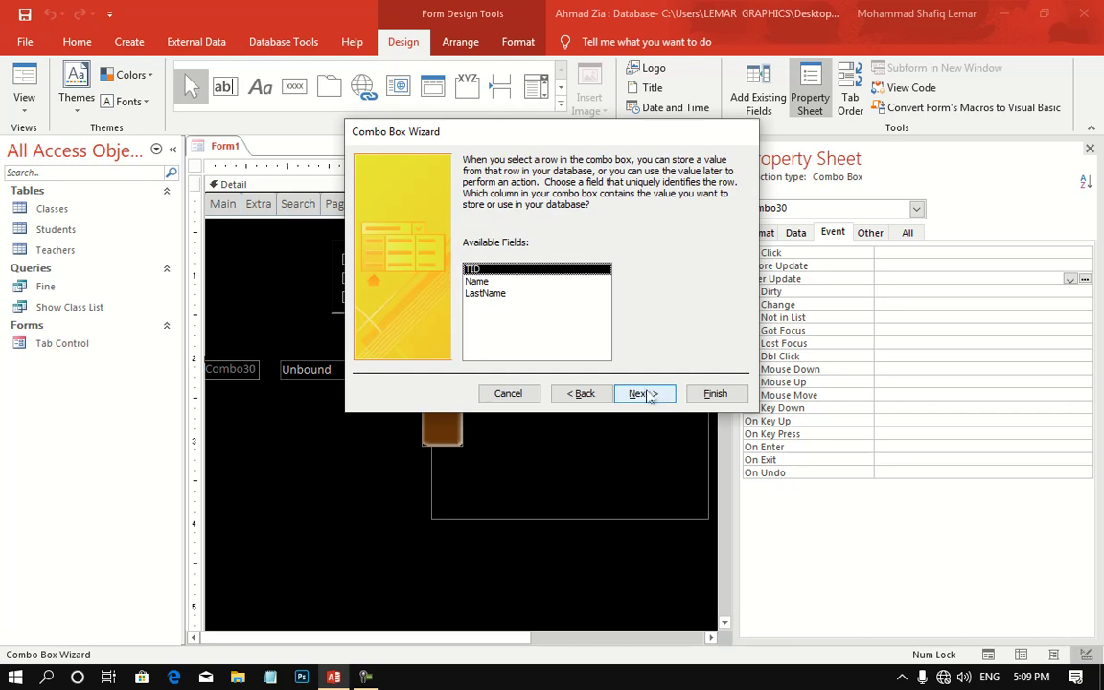
{"action": "left_click", "coordinate": [640, 393]}
{"action": "left_click", "coordinate": [719, 395]}
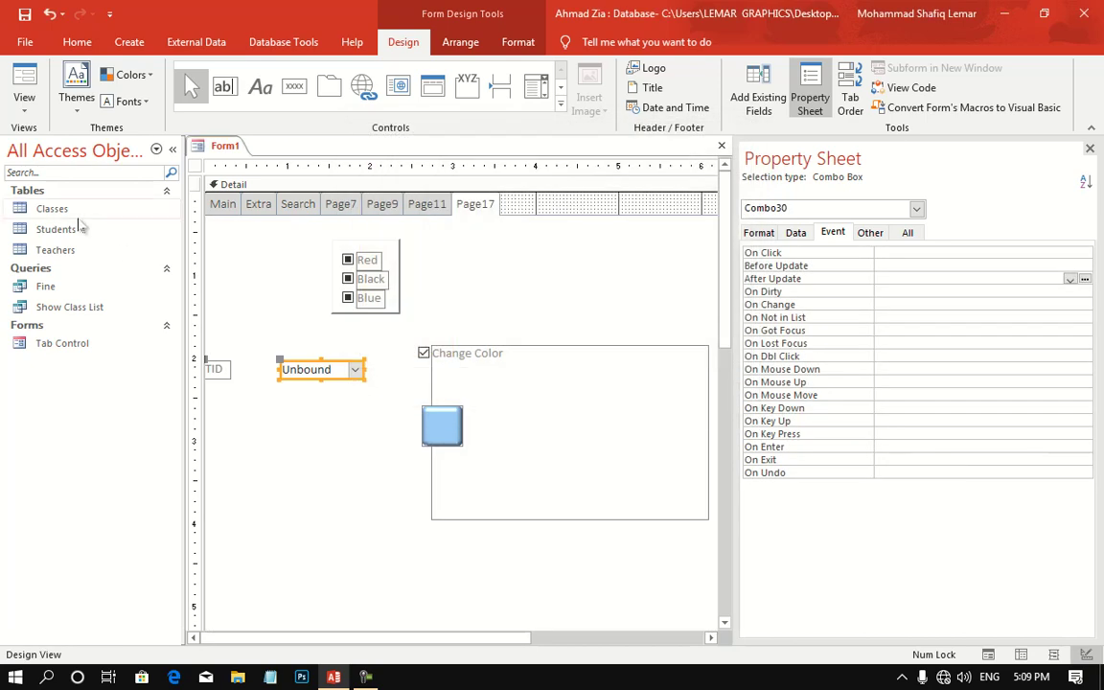
{"action": "left_click", "coordinate": [24, 86]}
{"action": "left_click", "coordinate": [474, 167]}
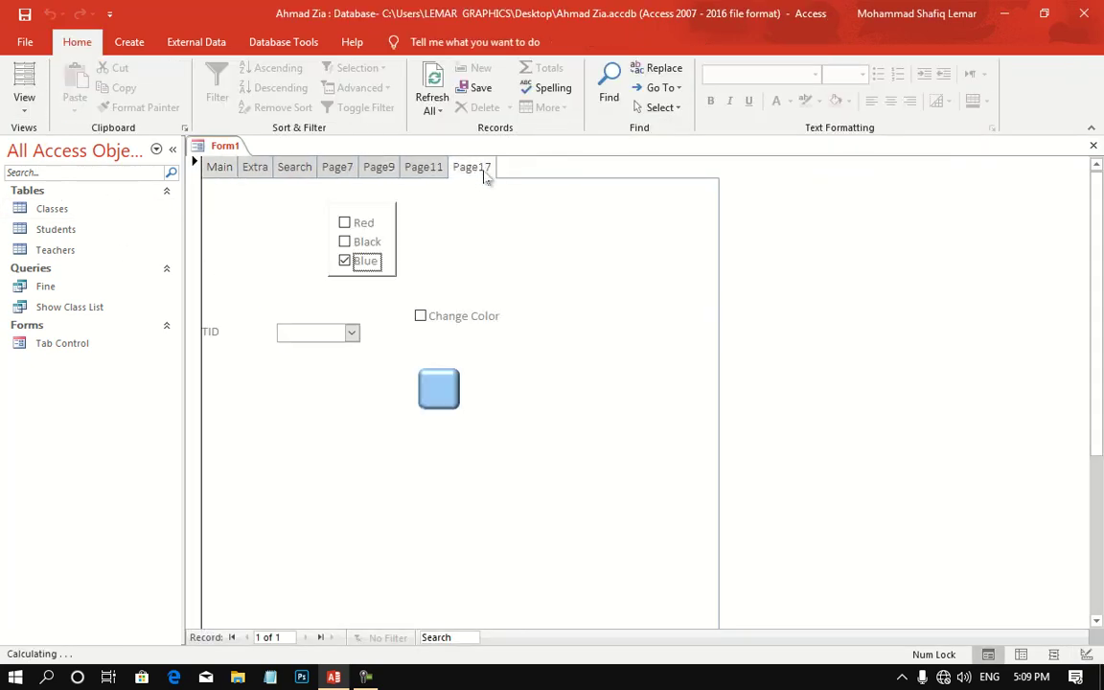
{"action": "left_click", "coordinate": [352, 333]}
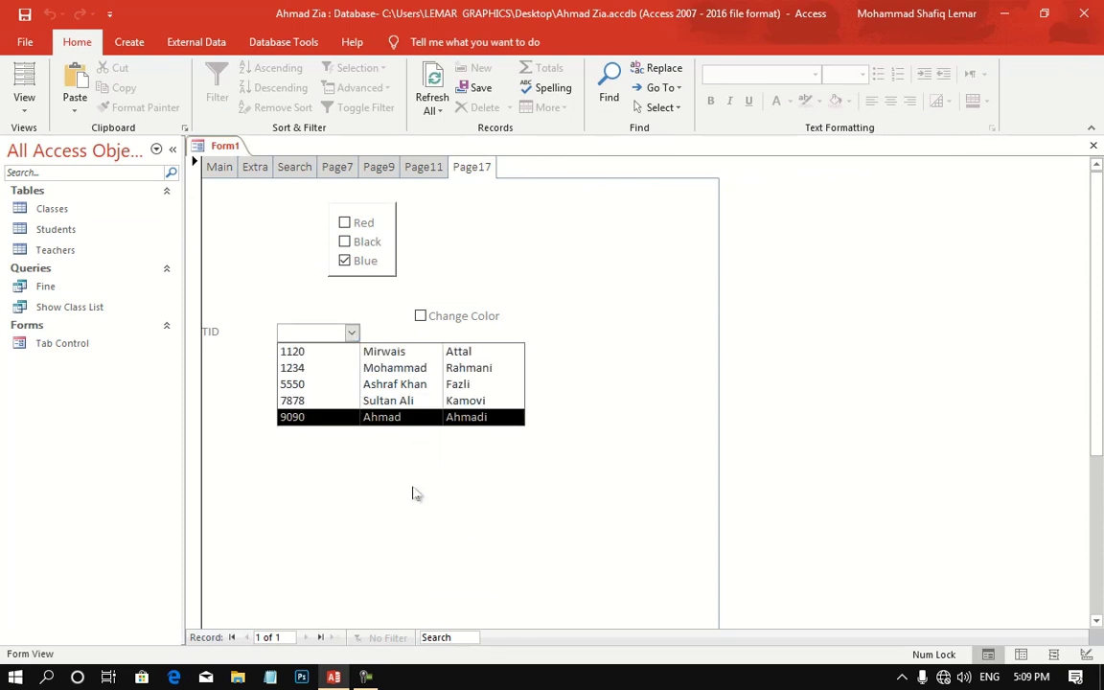
{"action": "left_click", "coordinate": [370, 437]}
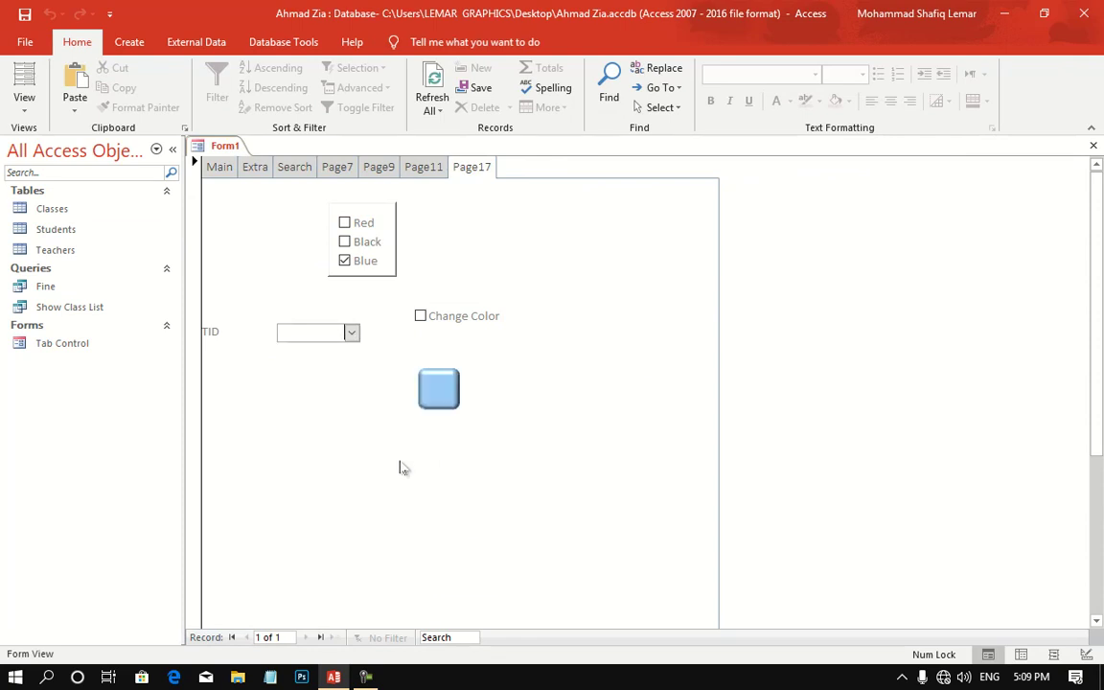
{"action": "left_click", "coordinate": [353, 332]}
{"action": "left_click", "coordinate": [373, 382]}
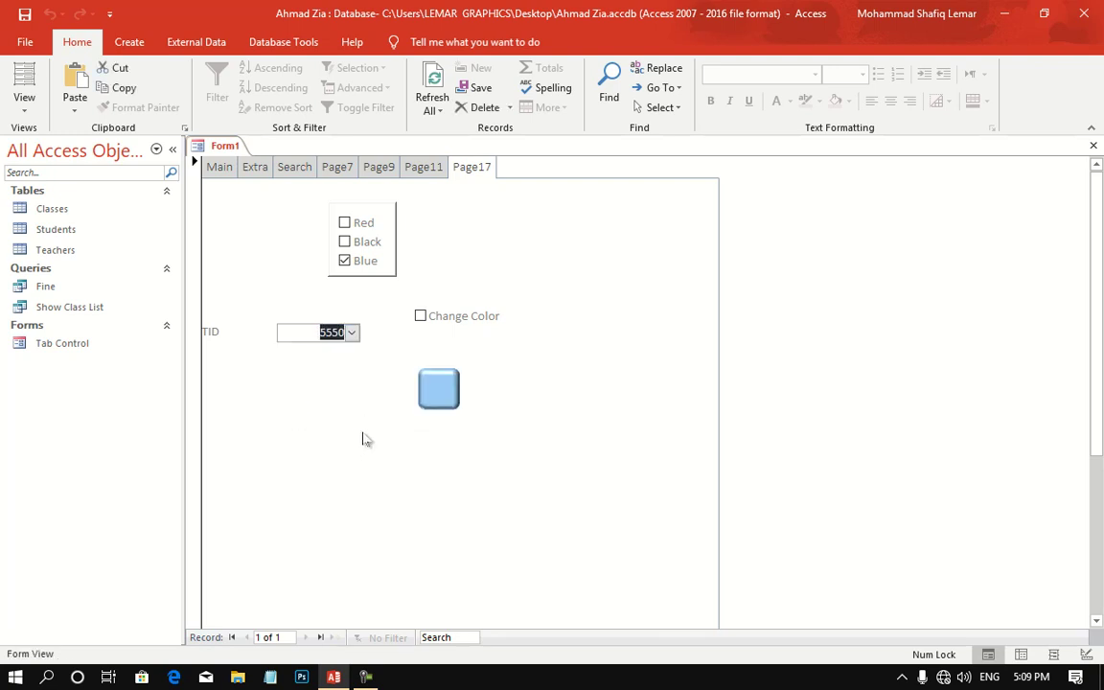
{"action": "right_click", "coordinate": [778, 207]}
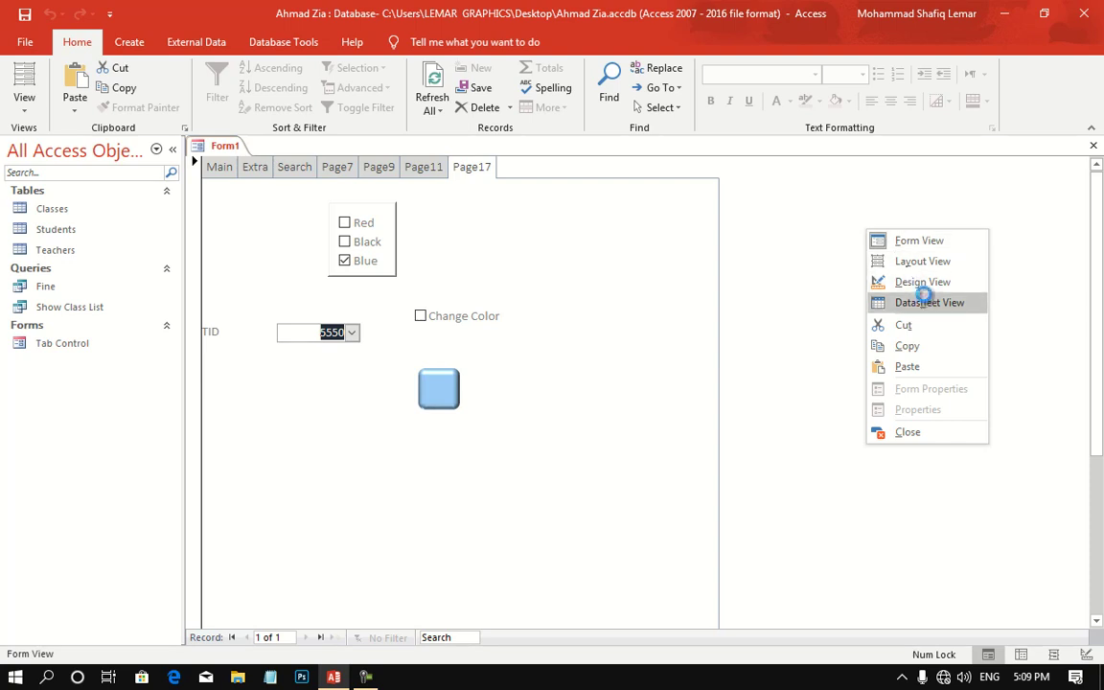
{"action": "left_click", "coordinate": [815, 269]}
{"action": "right_click", "coordinate": [916, 264]}
{"action": "right_click", "coordinate": [705, 271]}
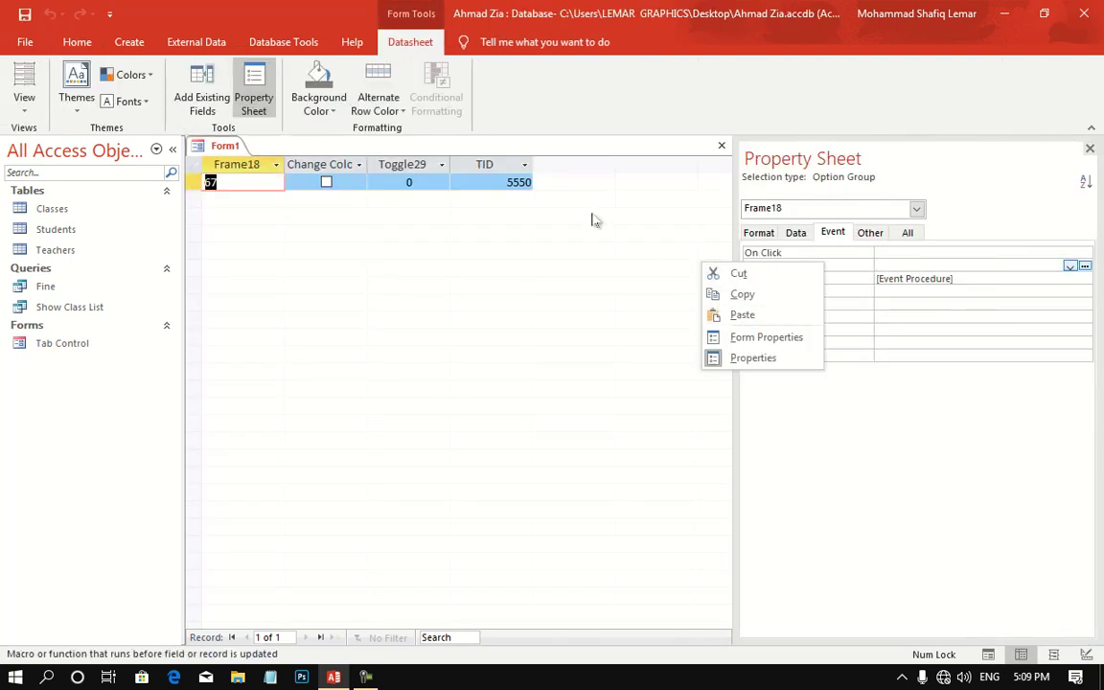
{"action": "left_click", "coordinate": [540, 150]}
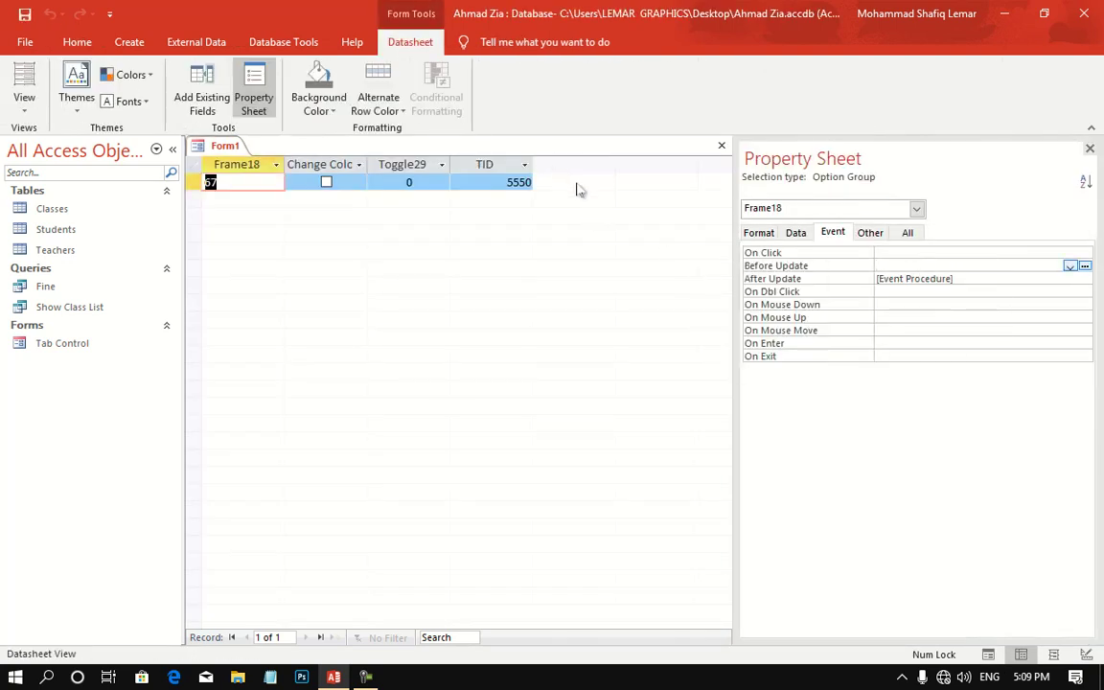
{"action": "right_click", "coordinate": [197, 146]}
{"action": "left_click", "coordinate": [277, 265]}
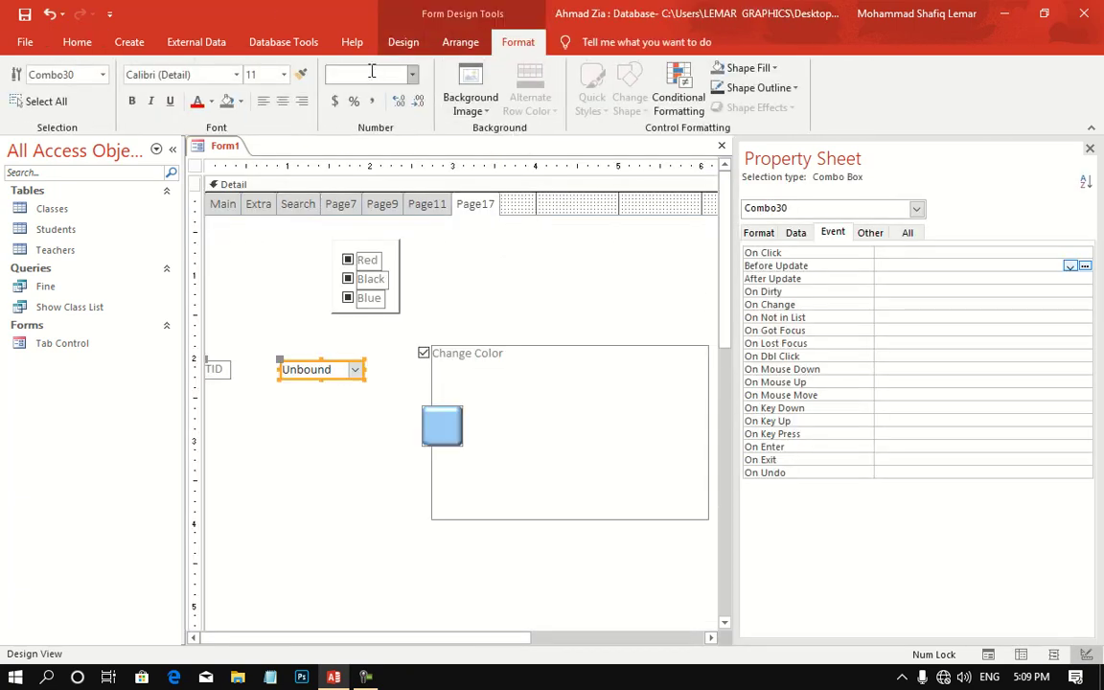
- Draw a horizontal line across Page17 just above the TID combo box
{"action": "left_click", "coordinate": [403, 42]}
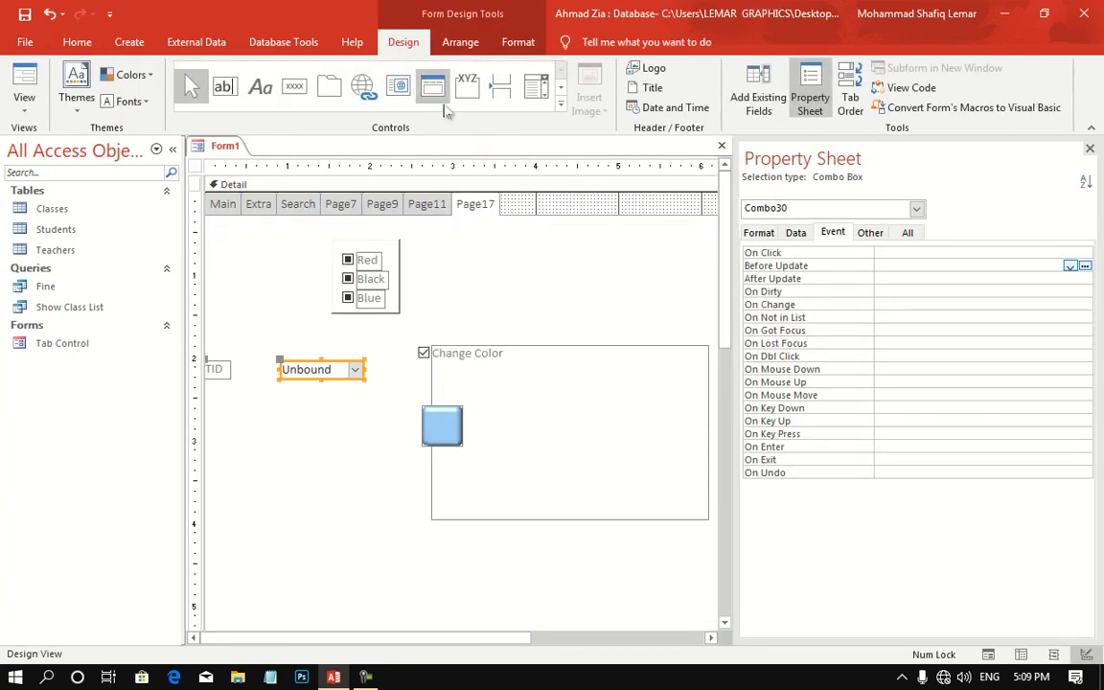
{"action": "left_click", "coordinate": [539, 84]}
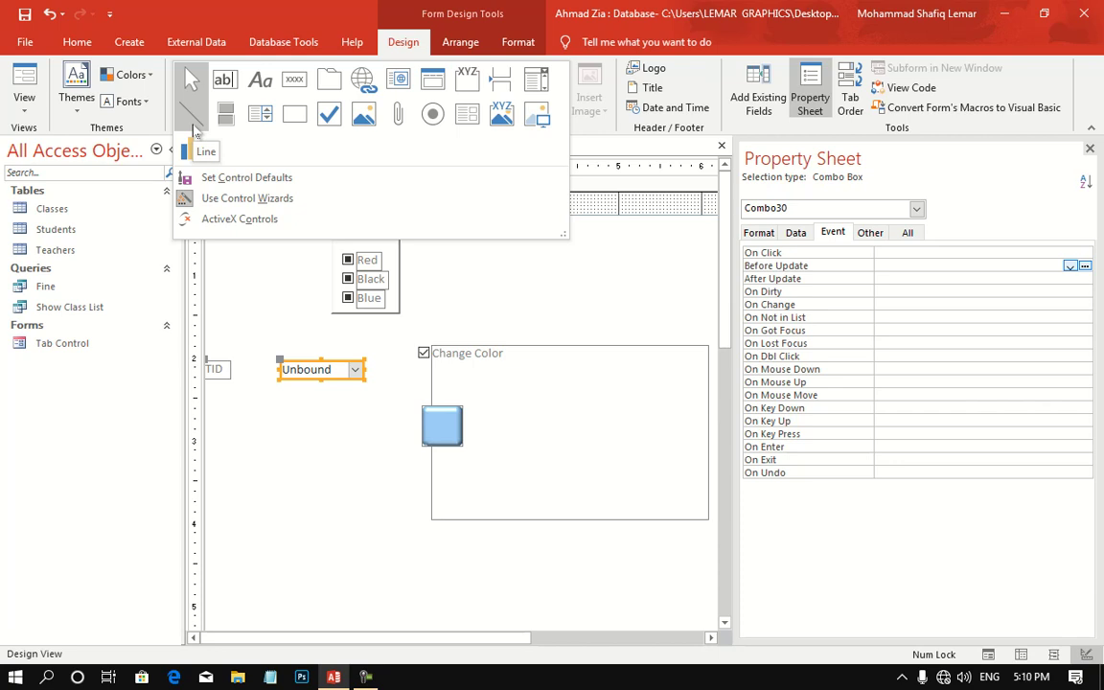
{"action": "left_click", "coordinate": [193, 130]}
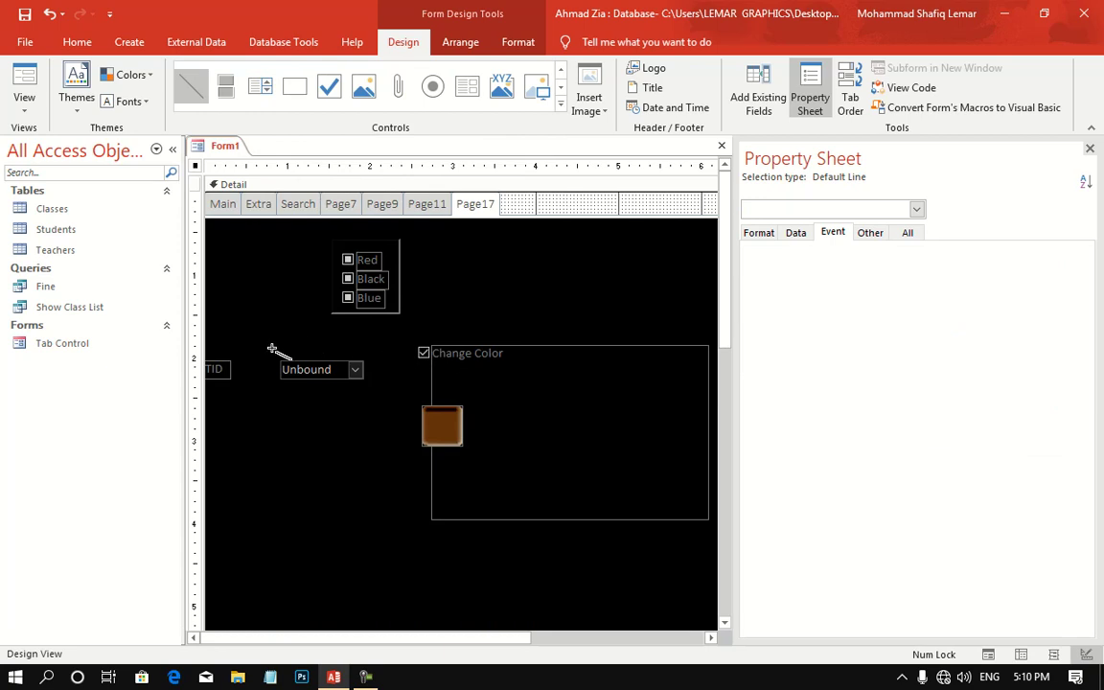
{"action": "left_click_drag", "start_coordinate": [273, 350], "coordinate": [527, 351]}
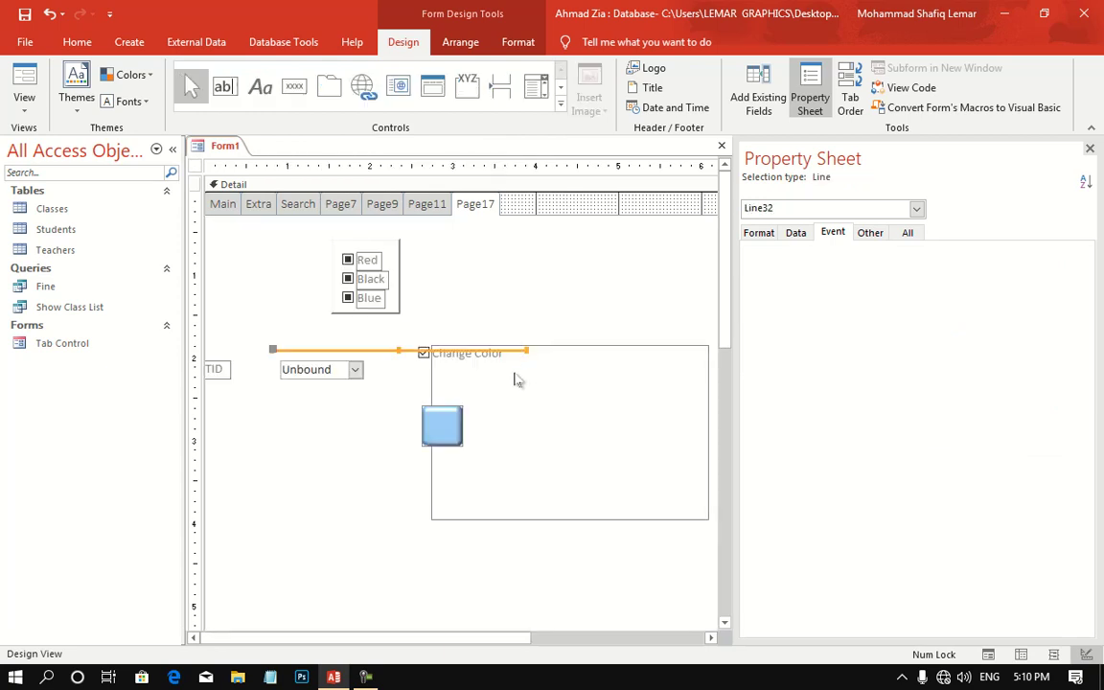
{"action": "left_click_drag", "start_coordinate": [363, 350], "coordinate": [344, 333]}
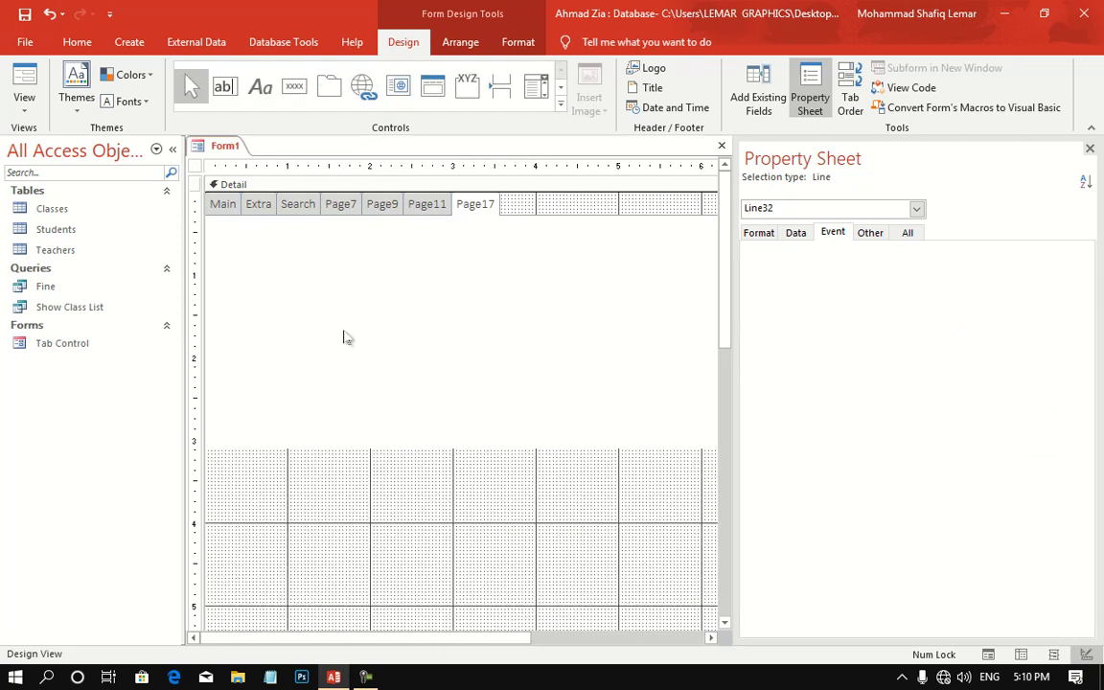
{"action": "left_click", "coordinate": [561, 100]}
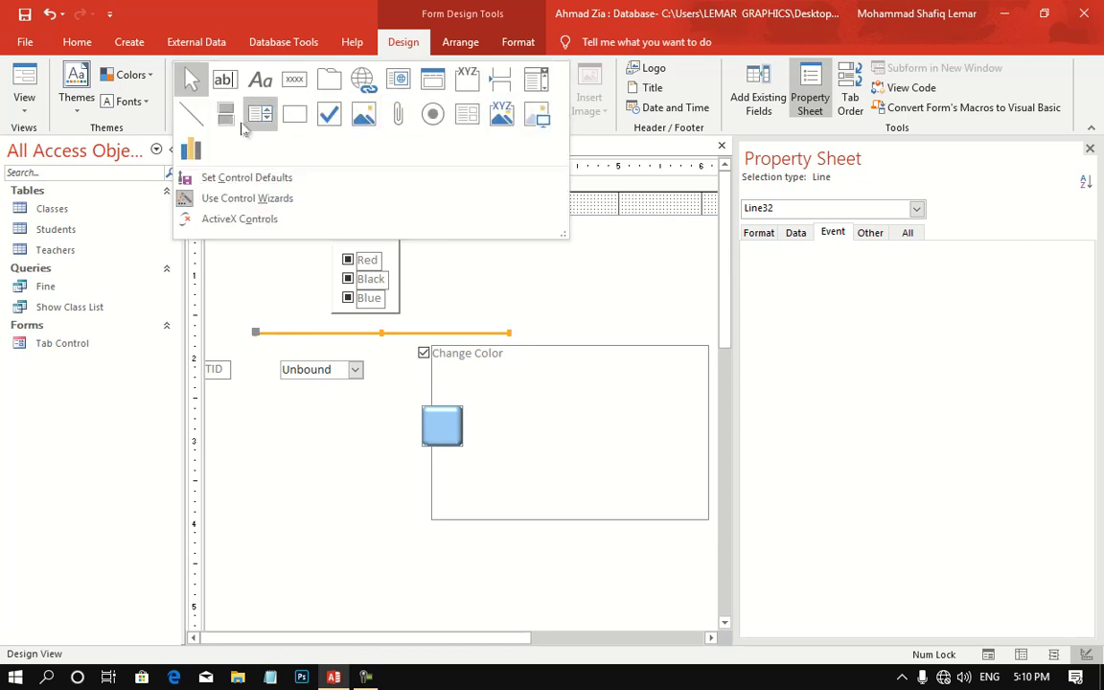
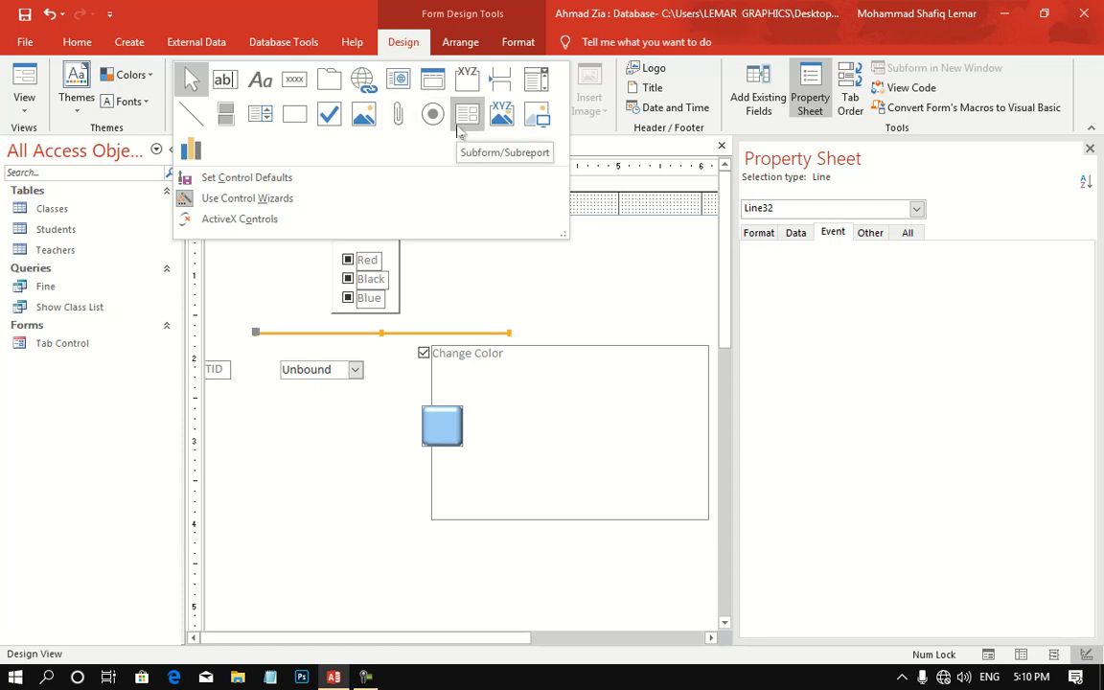
- Insert a new blank page, Page33, into the tab control after Page17
{"action": "left_click", "coordinate": [507, 271]}
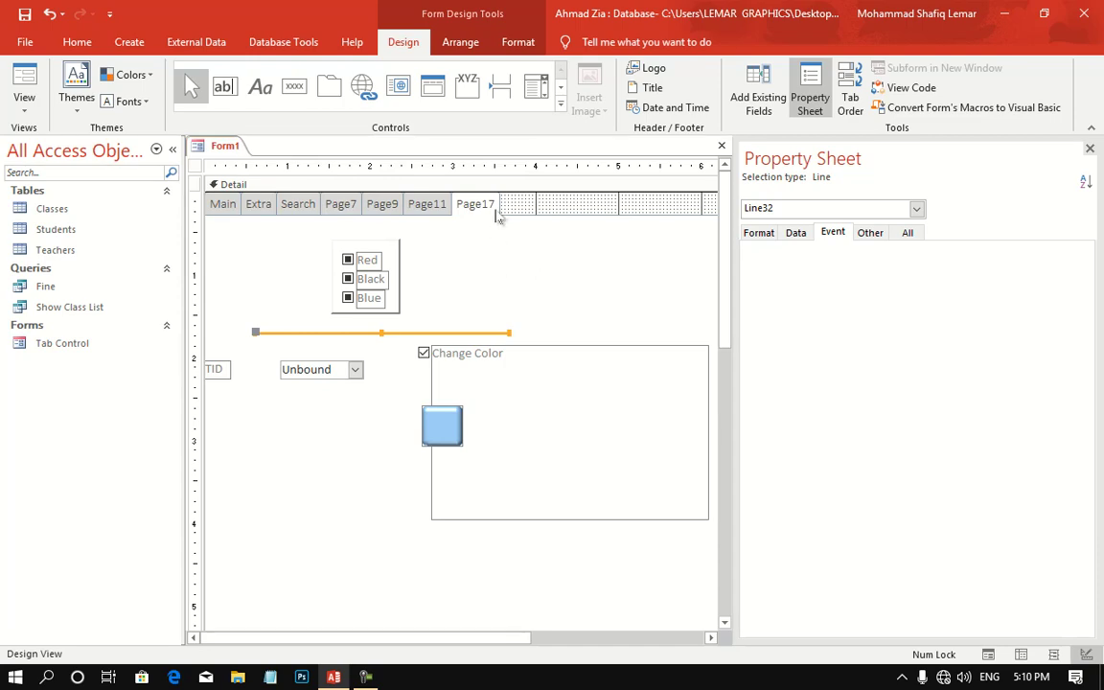
{"action": "right_click", "coordinate": [497, 215]}
{"action": "left_click", "coordinate": [552, 303]}
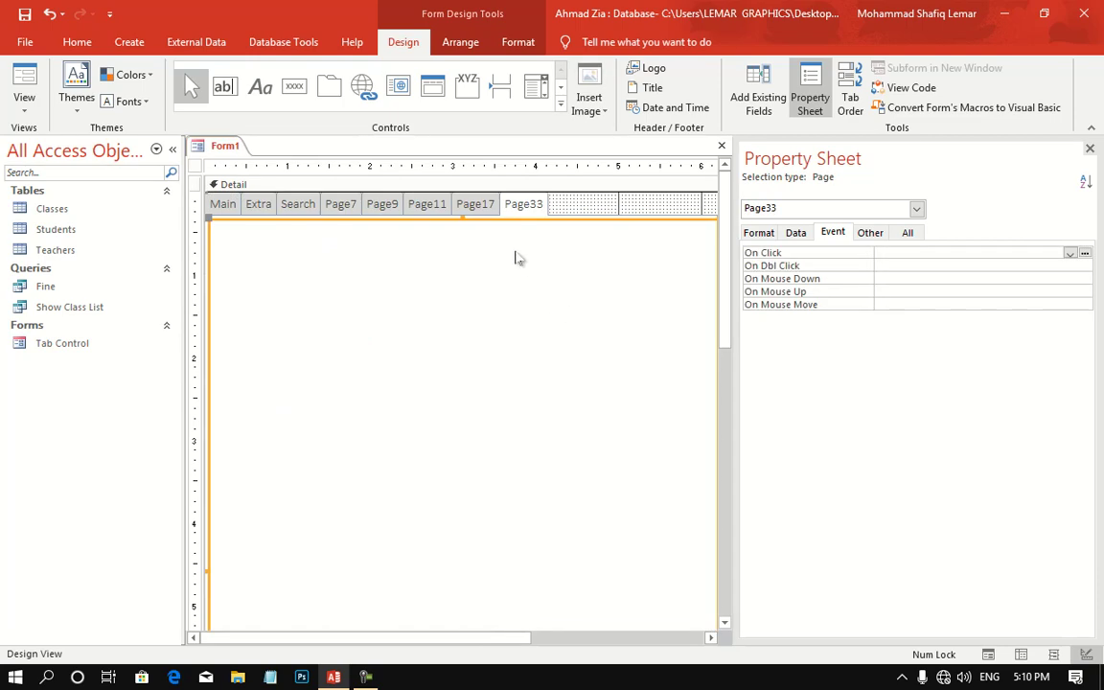
{"action": "left_click", "coordinate": [560, 103]}
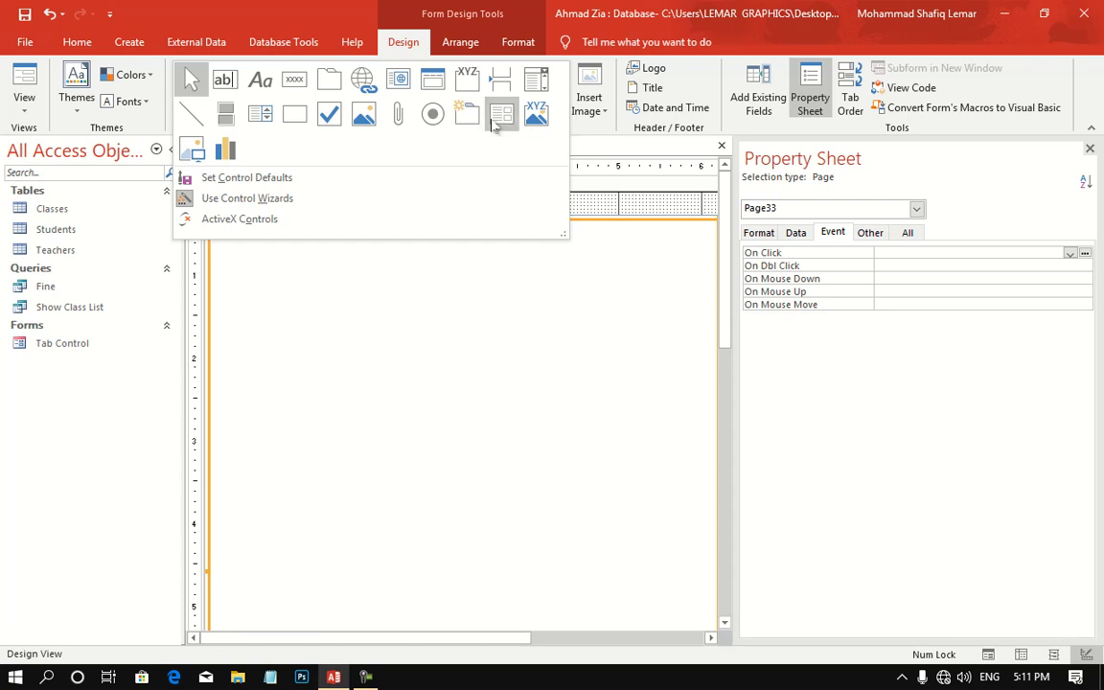
- Draw a subform across Page33 that uses the existing Tab Control form as its source
{"action": "left_click", "coordinate": [499, 122]}
{"action": "left_click_drag", "start_coordinate": [237, 226], "coordinate": [720, 588]}
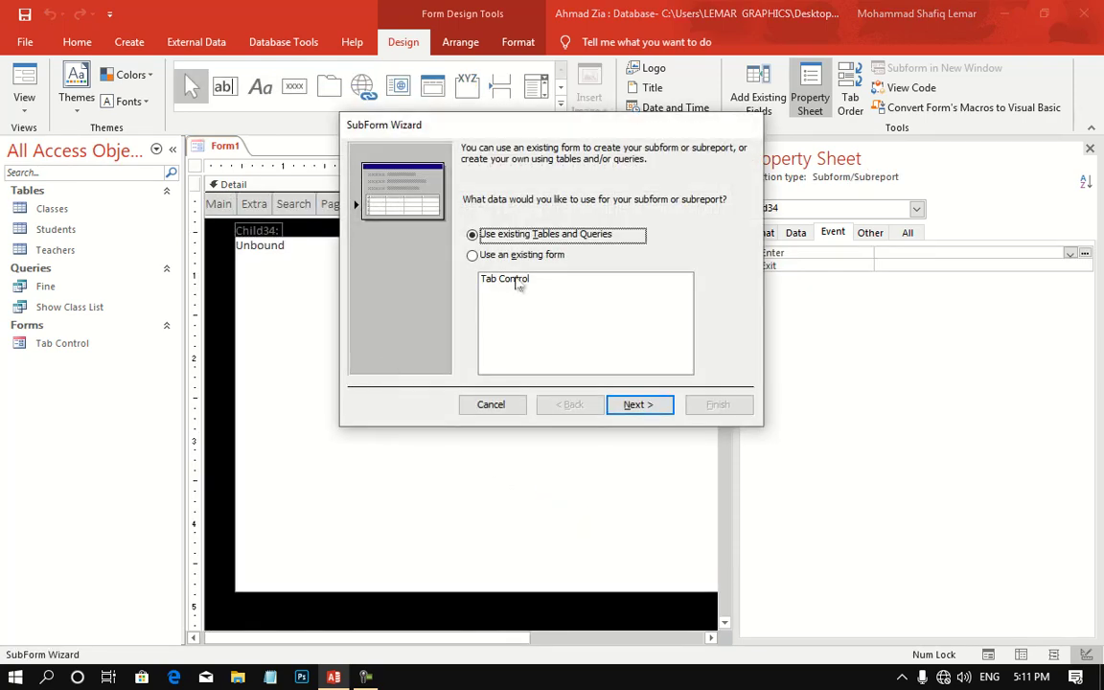
{"action": "left_click", "coordinate": [519, 279]}
{"action": "left_click", "coordinate": [639, 404]}
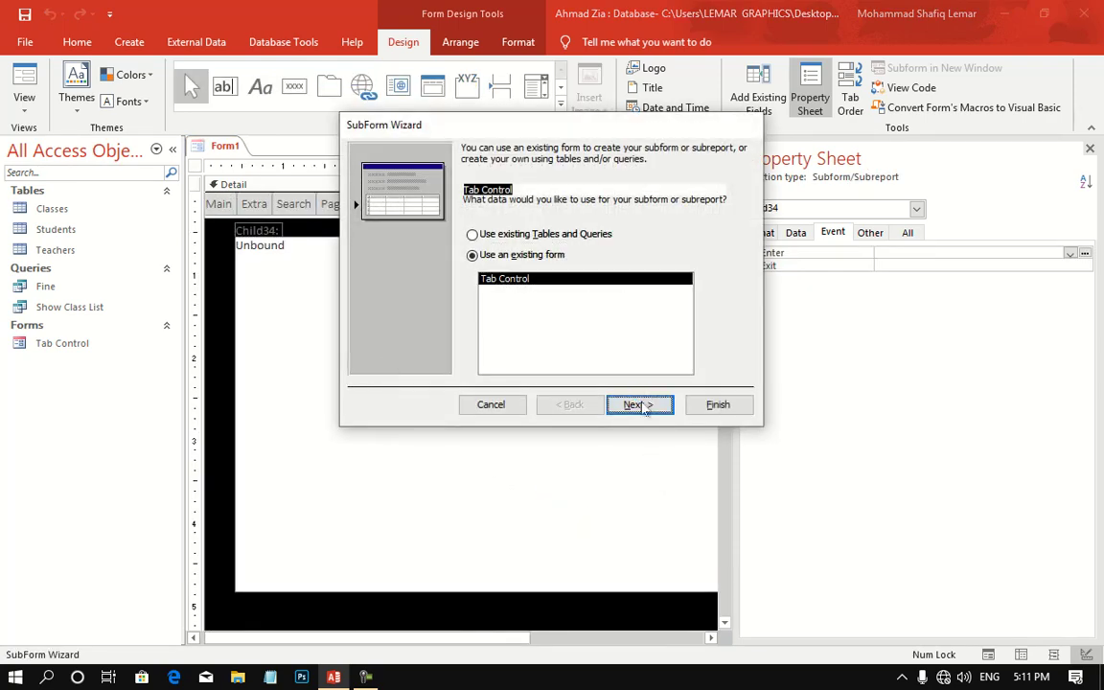
{"action": "left_click", "coordinate": [718, 405]}
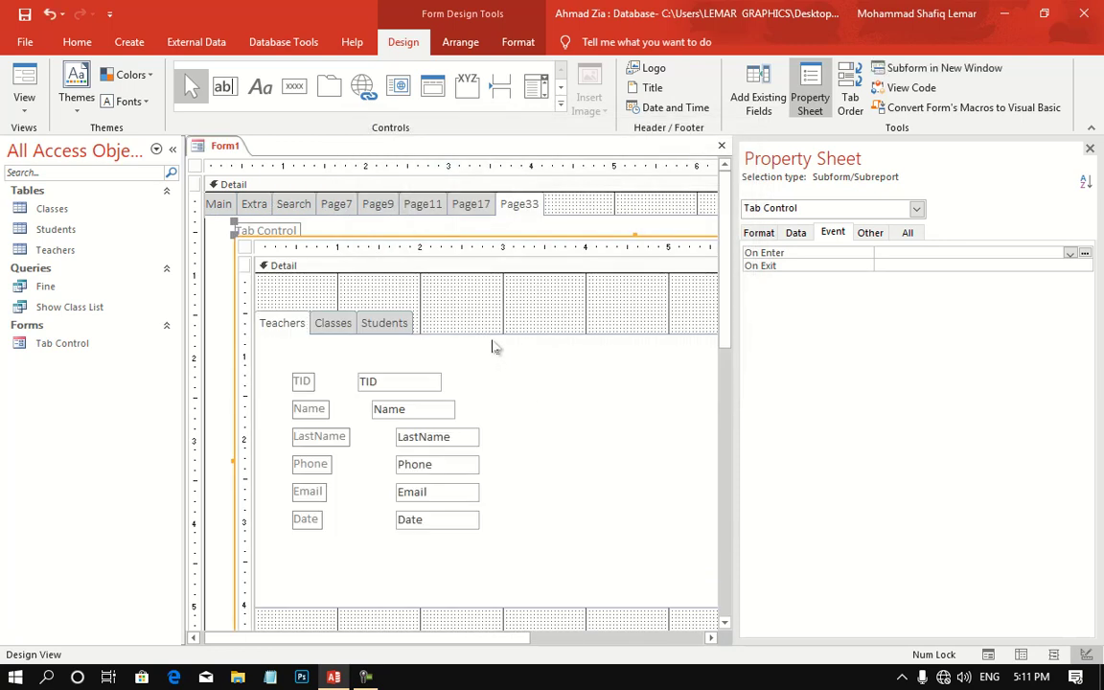
{"action": "left_click", "coordinate": [561, 104]}
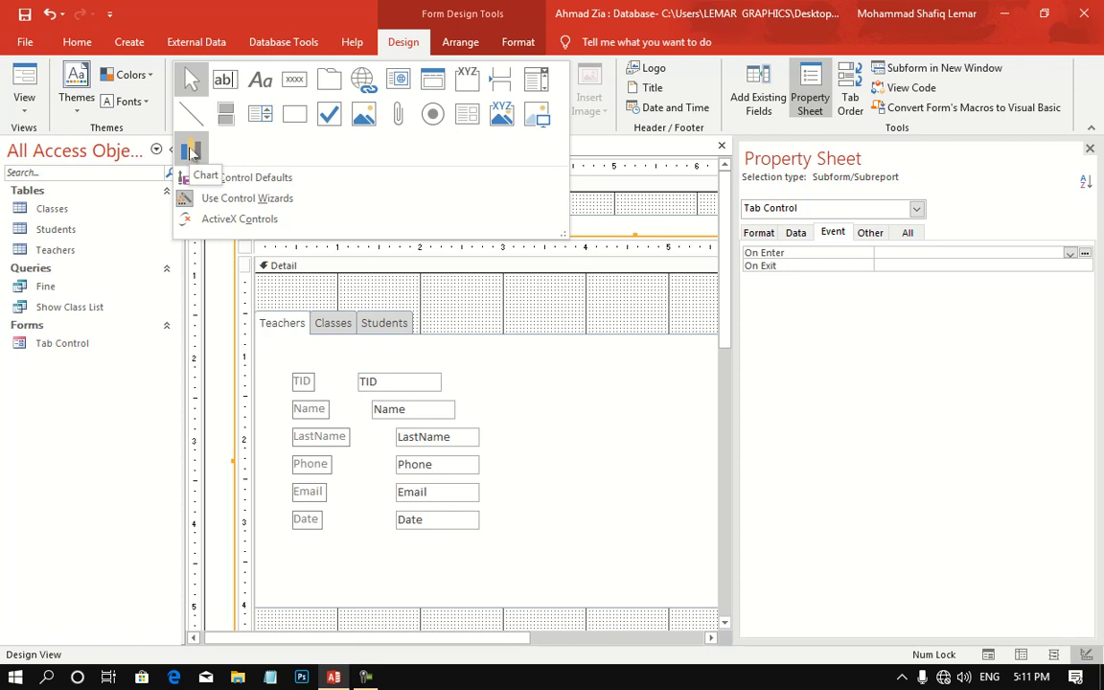
- In Form View, check the Page33 subform's Students, Classes and Teachers pages
{"action": "left_click", "coordinate": [21, 74]}
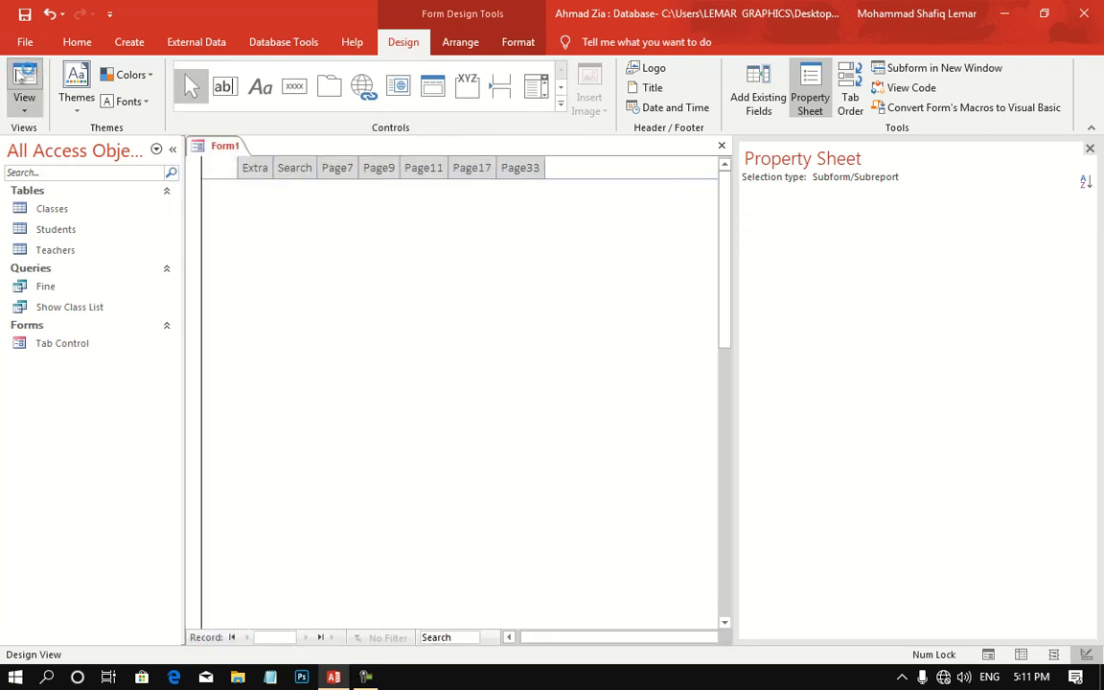
{"action": "left_click", "coordinate": [520, 168]}
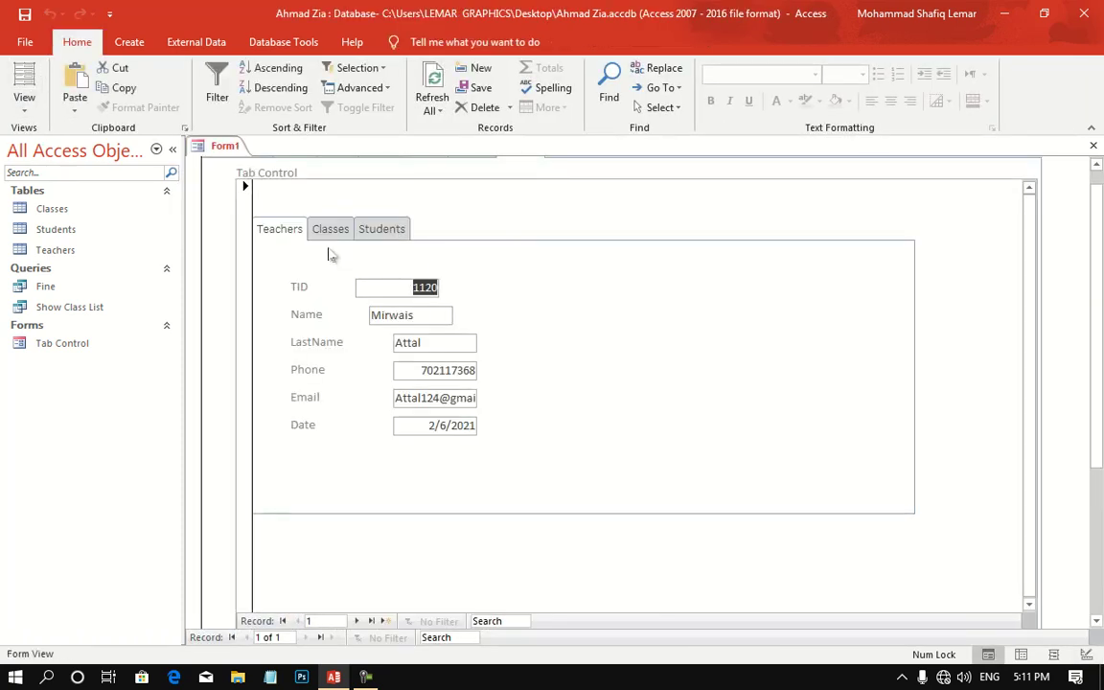
{"action": "scroll", "coordinate": [1097, 262], "scroll_direction": "up", "scroll_amount": 1}
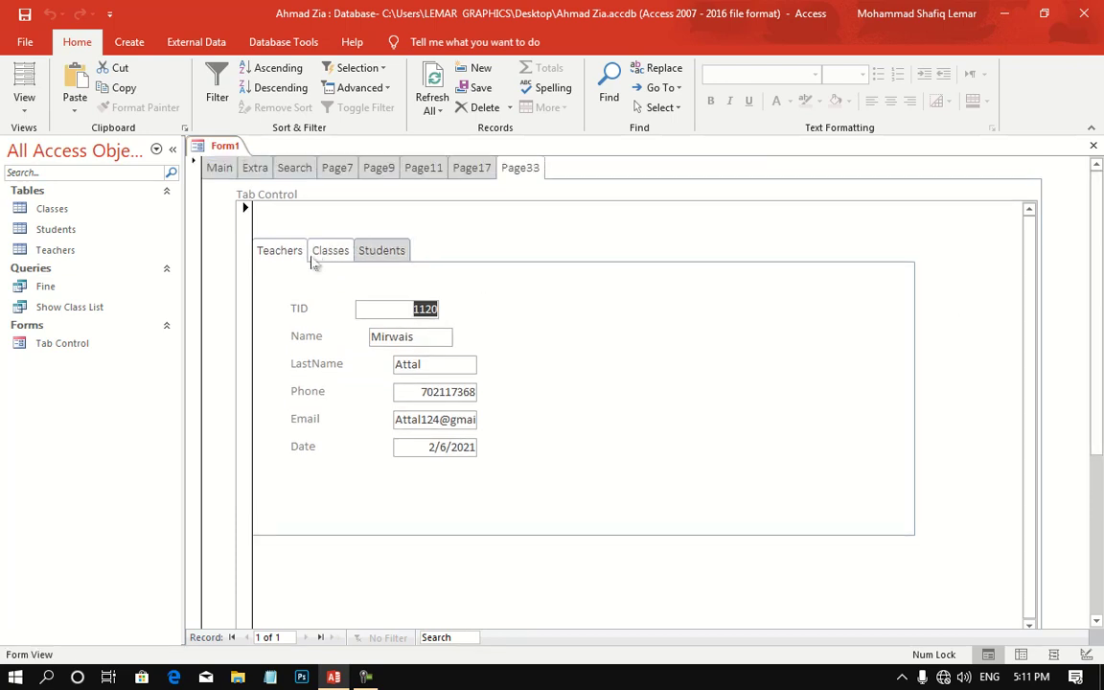
{"action": "left_click", "coordinate": [369, 251]}
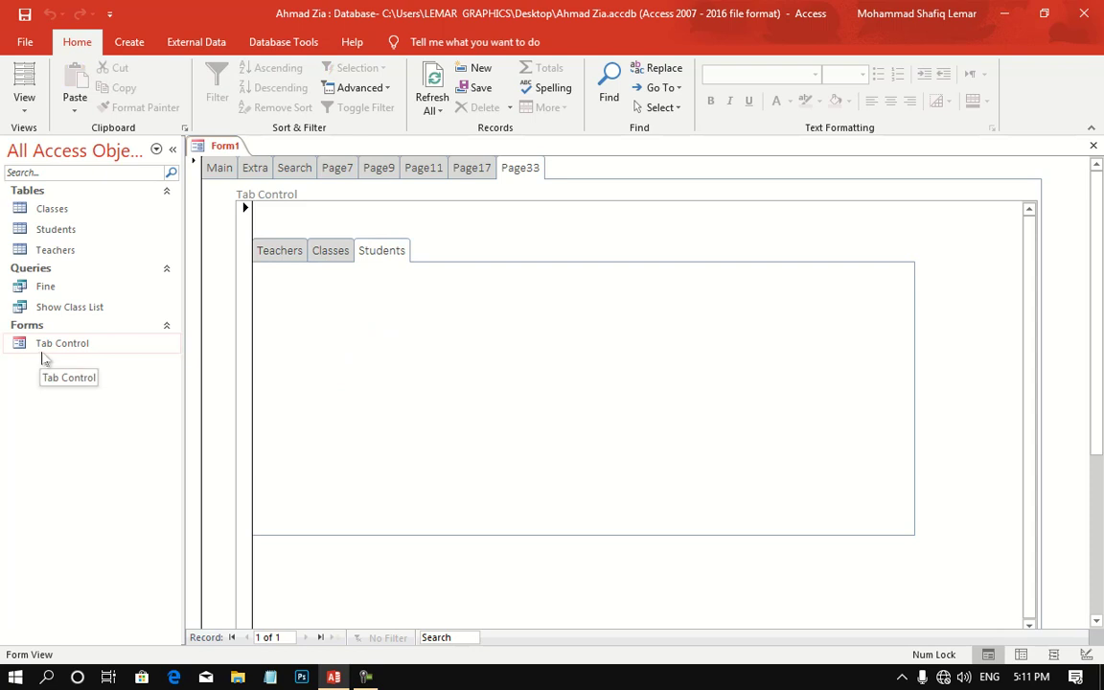
{"action": "left_click", "coordinate": [329, 252]}
{"action": "left_click", "coordinate": [288, 253]}
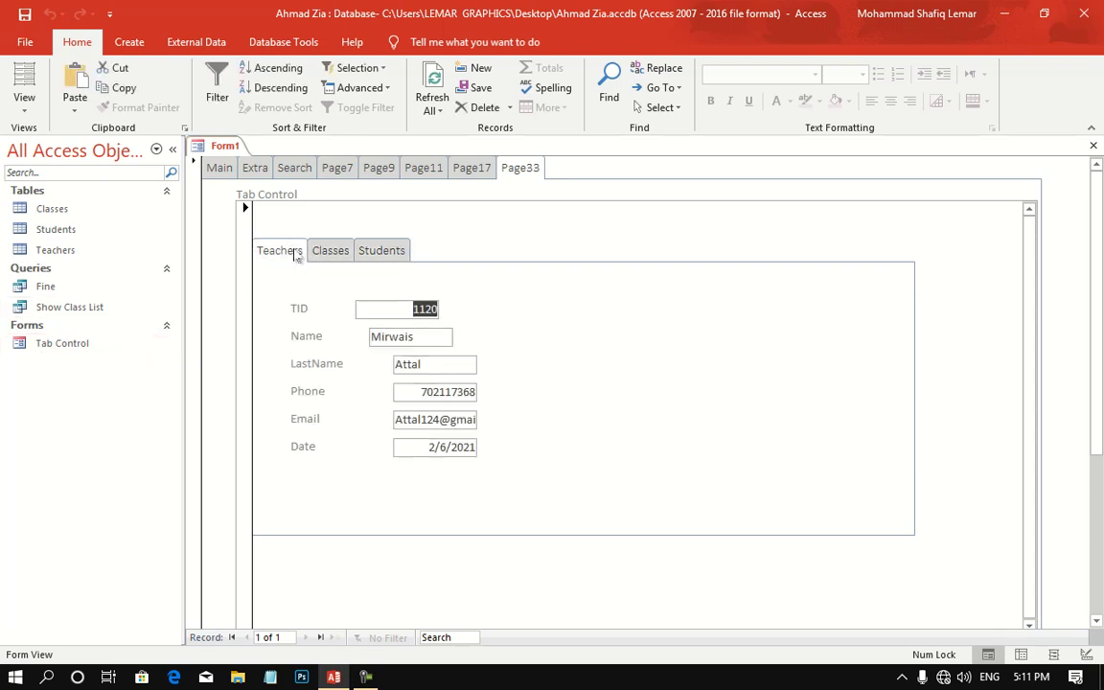
- Return the tab control to its Page11 page
{"action": "left_click", "coordinate": [436, 168]}
{"action": "left_click", "coordinate": [362, 170]}
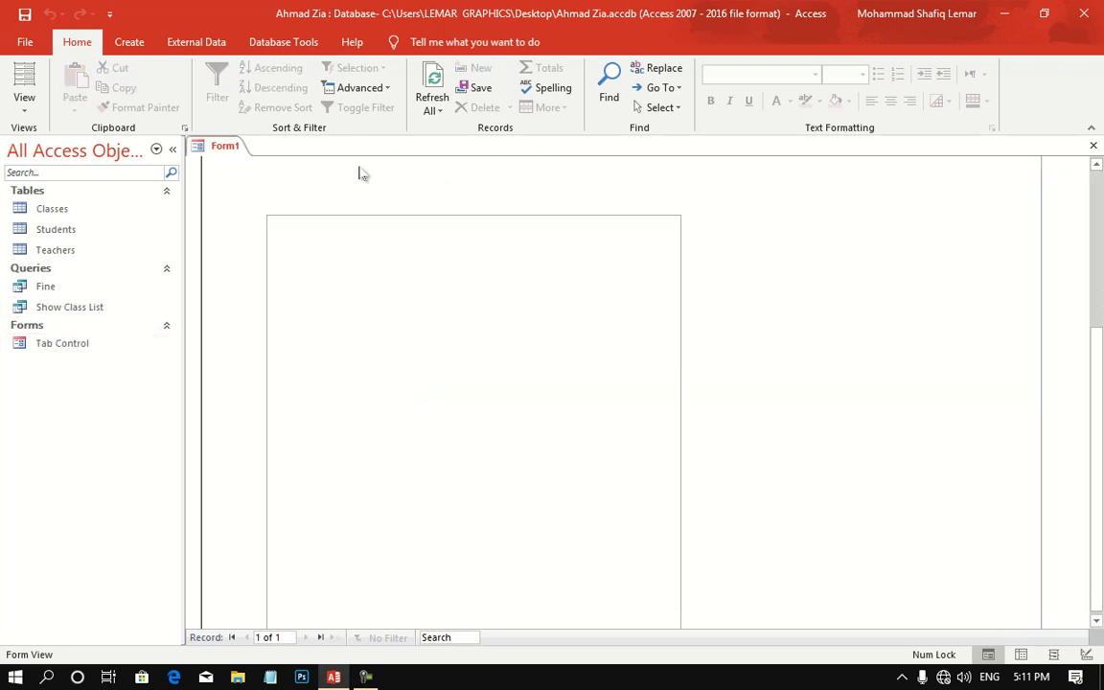
{"action": "scroll", "coordinate": [383, 192], "scroll_direction": "up", "scroll_amount": 3}
{"action": "scroll", "coordinate": [484, 309], "scroll_direction": "up", "scroll_amount": 2}
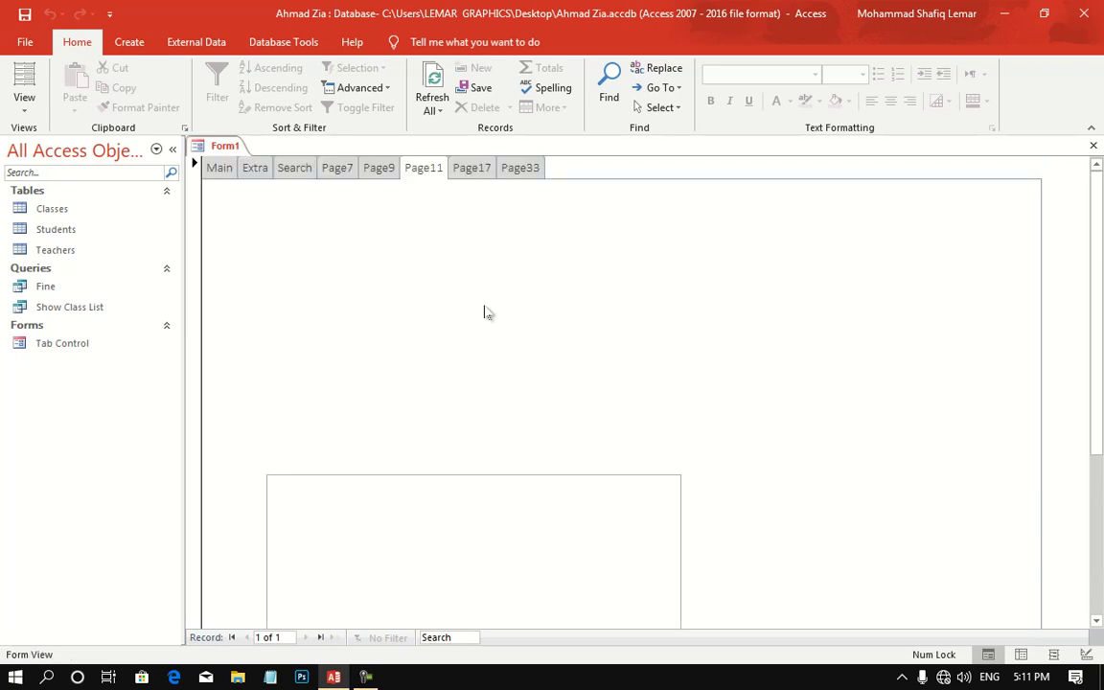